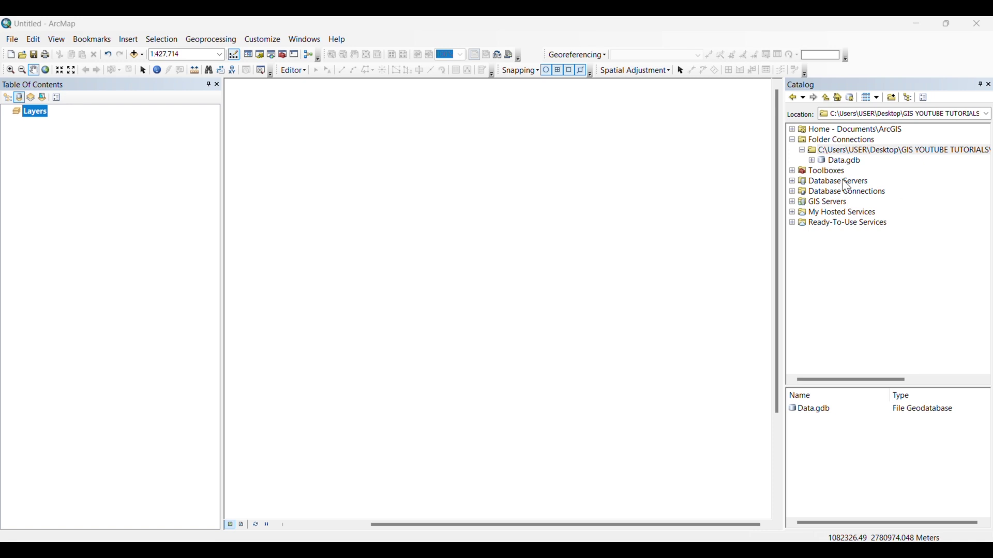
Add the BD_DEM_projected raster and the Shape feature class from Data.gdb to the map, and check the area Shape covers
left_click(812, 162)
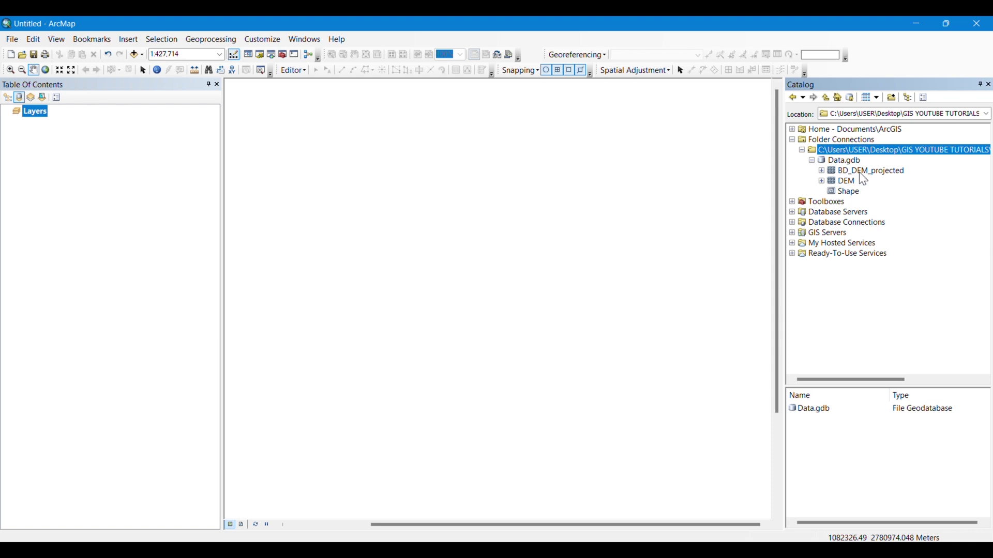
left_click_drag(864, 172, 450, 280)
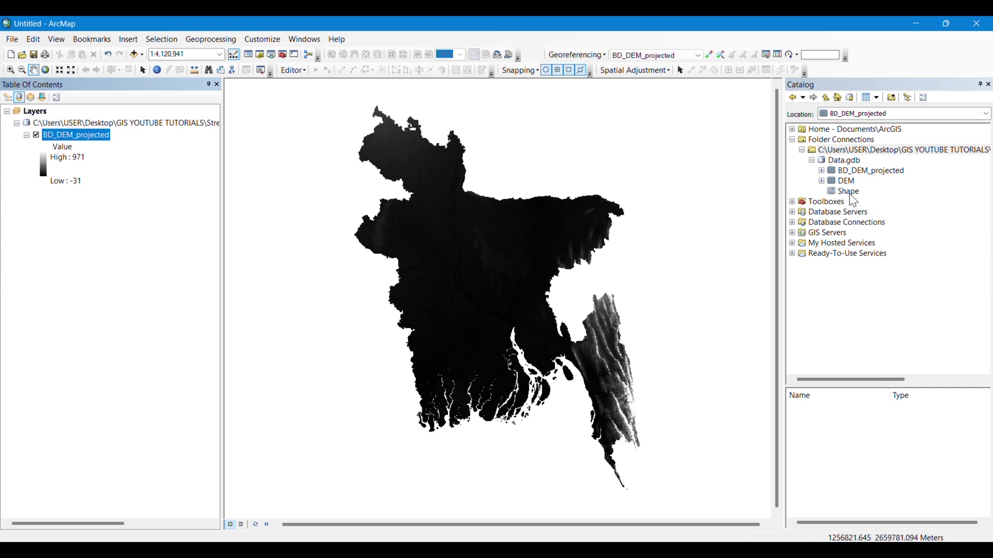
left_click_drag(848, 193, 684, 260)
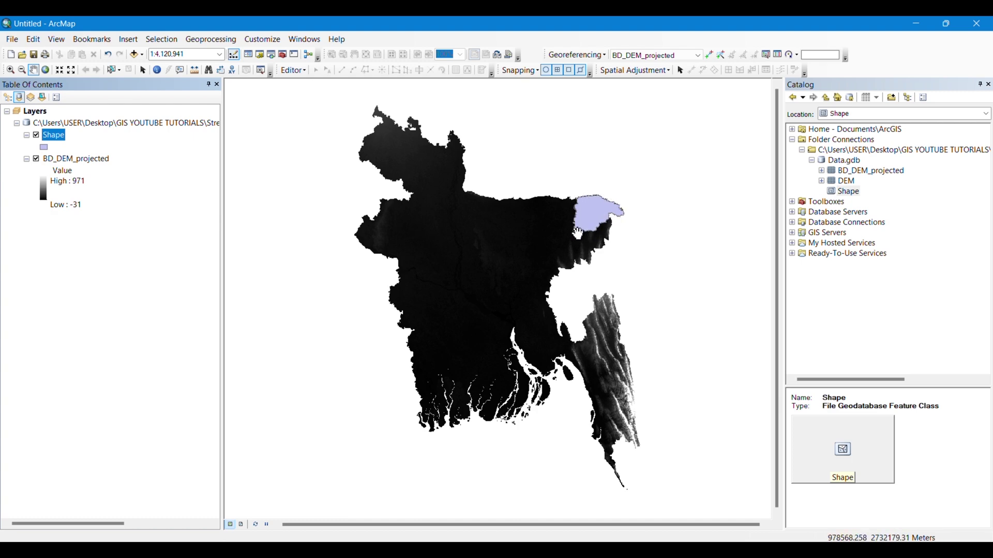
left_click(36, 135)
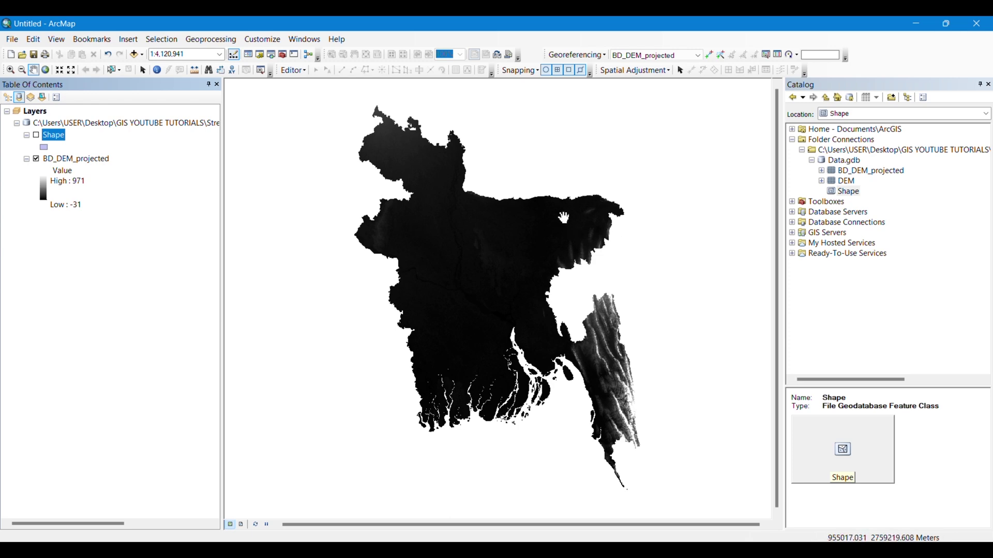
left_click(36, 135)
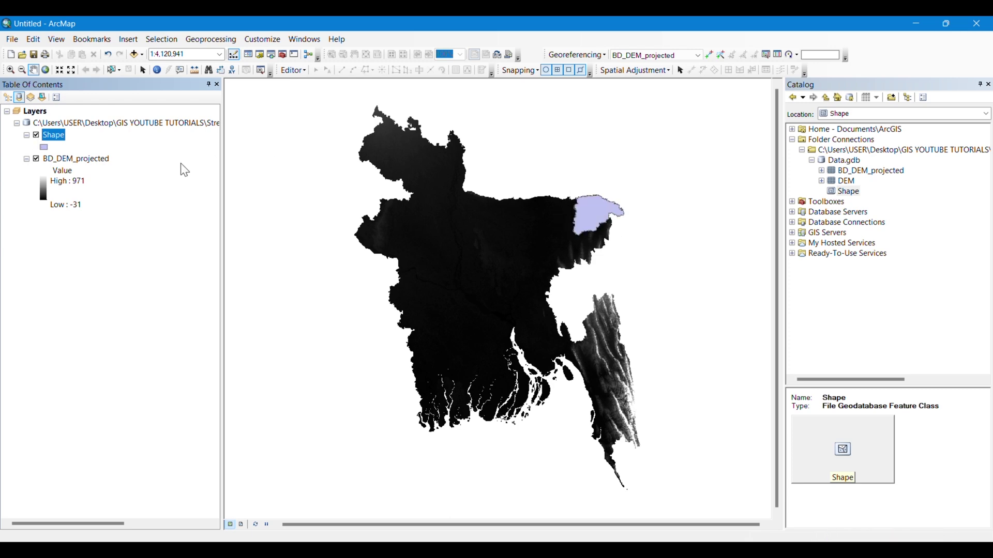
Set up Extract by Mask with BD_DEM_projected as the input raster and Shape as the feature mask
left_click(271, 54)
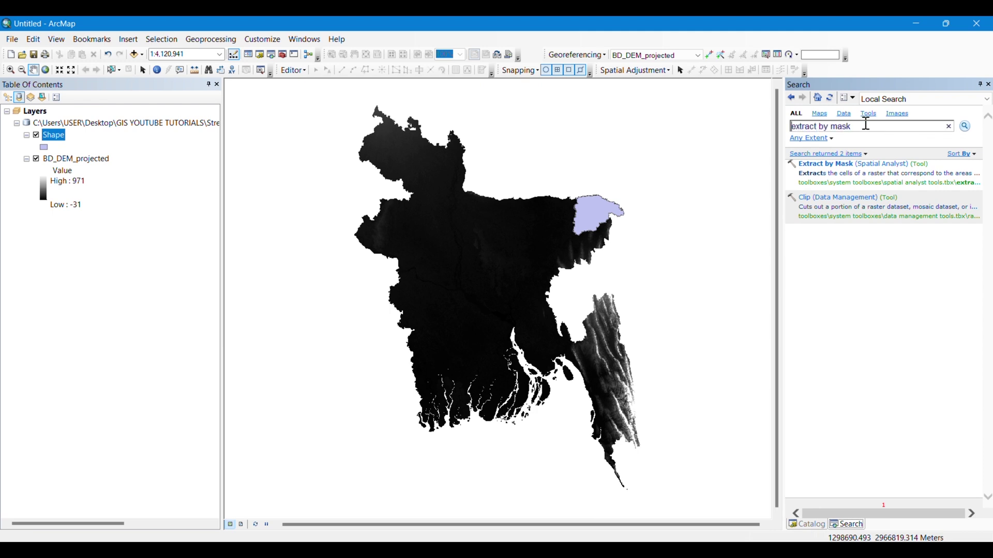
left_click(879, 166)
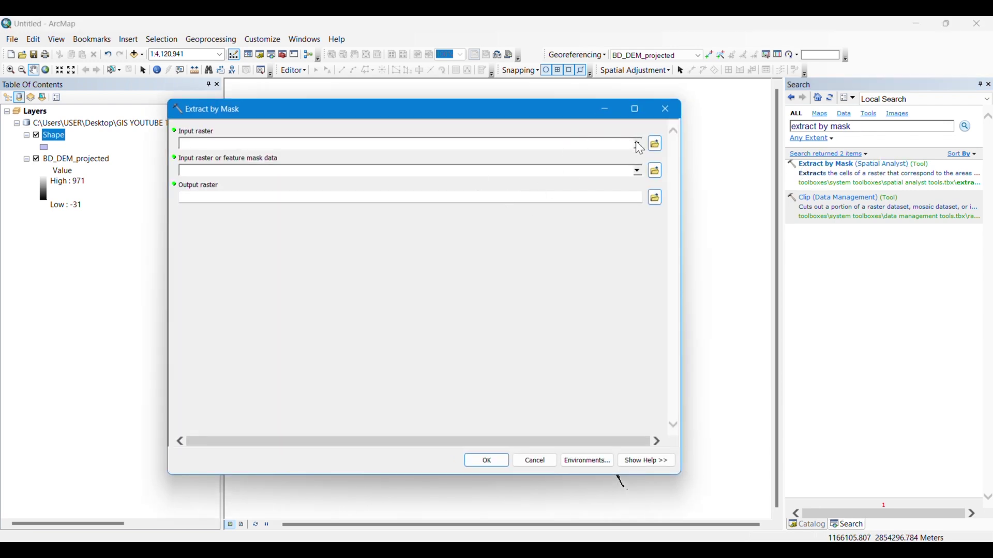
left_click(640, 145)
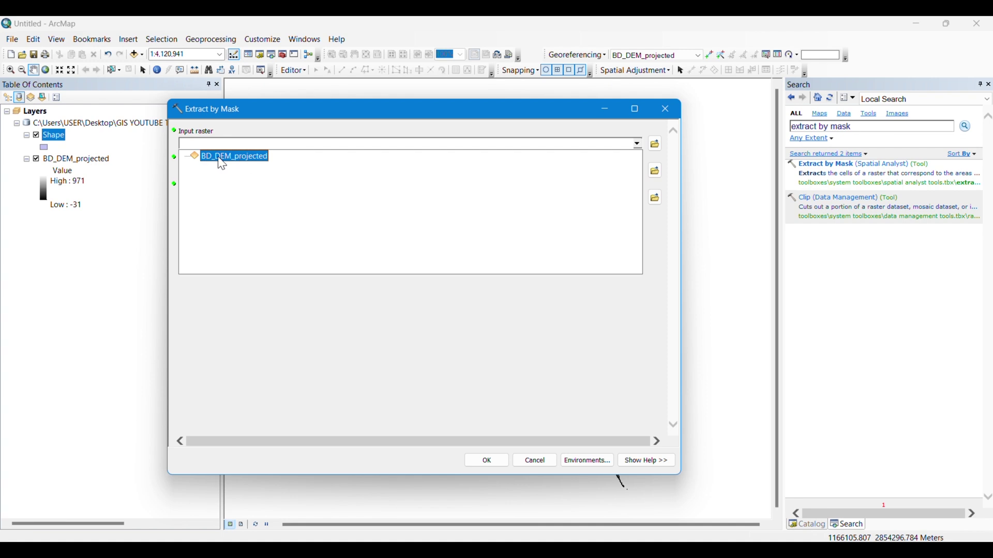
left_click(233, 156)
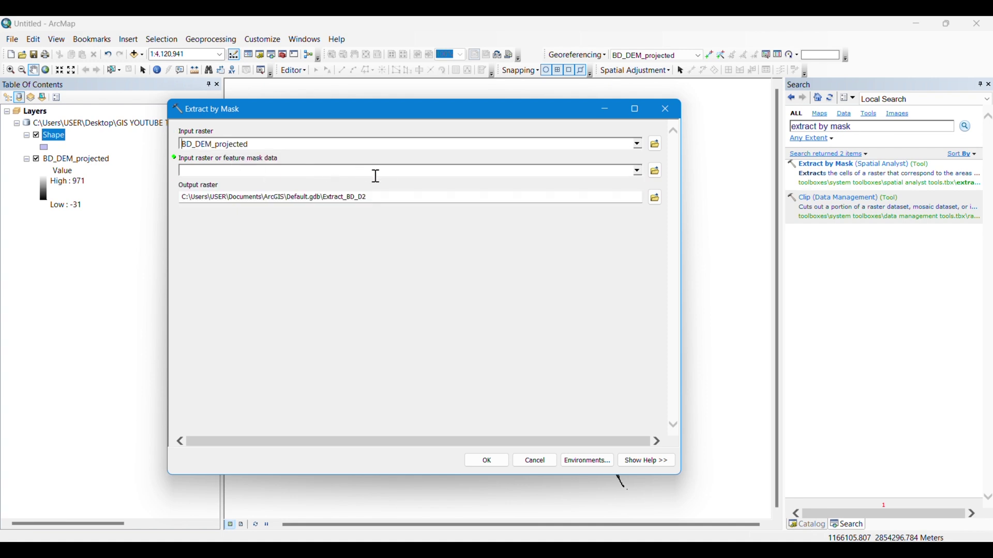
left_click(640, 171)
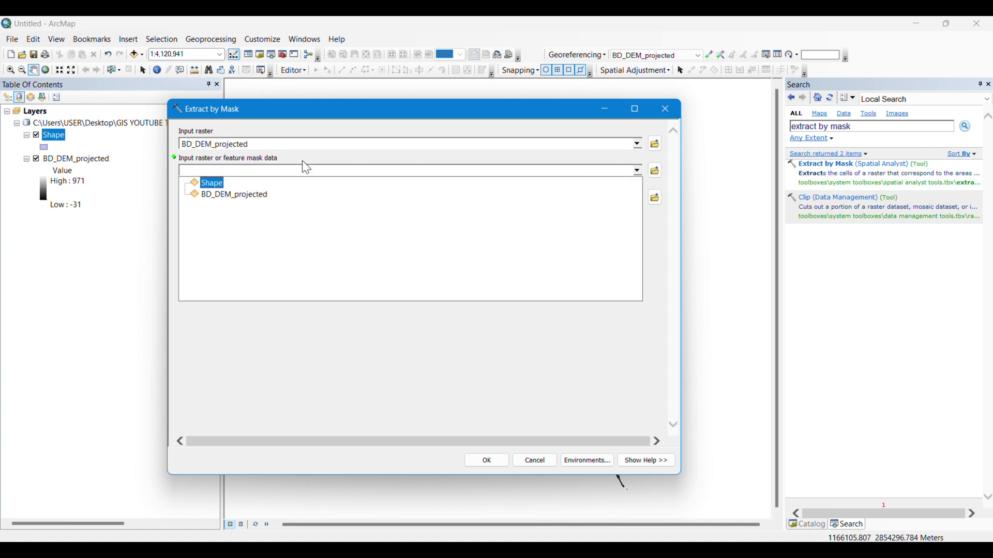
left_click(218, 187)
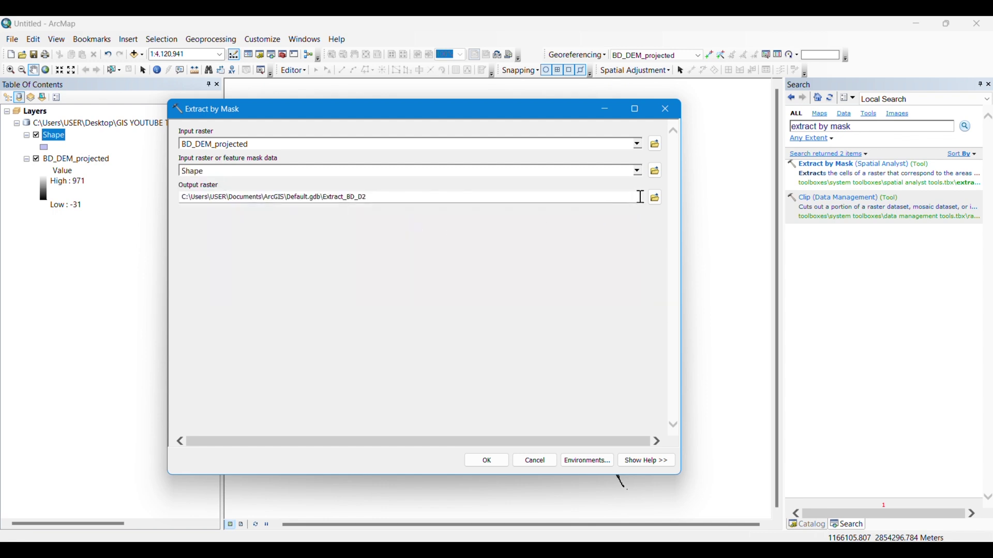
For the output raster, create a file geodatabase named Streamorder_output.gdb in the connected project folder beside Data.gdb
left_click(657, 199)
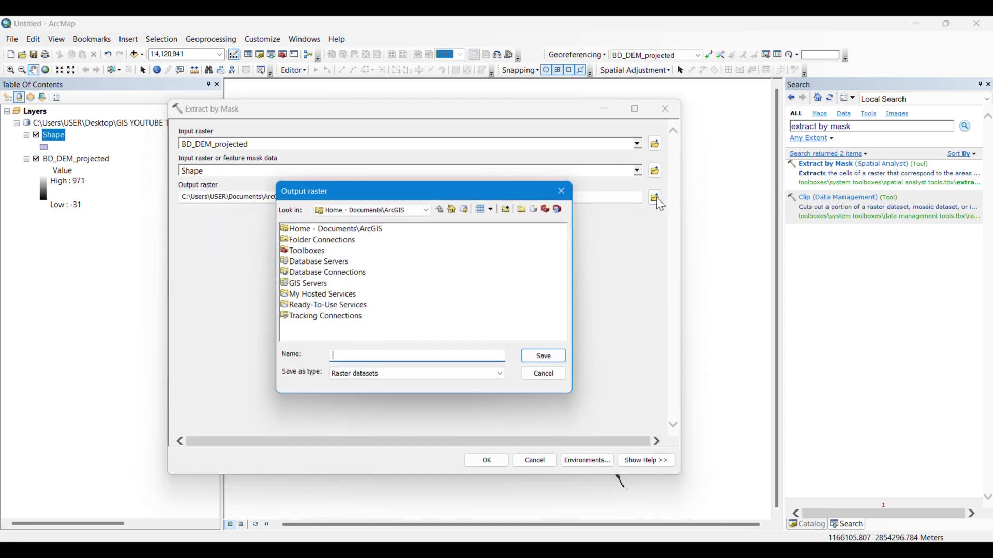
double_click(302, 242)
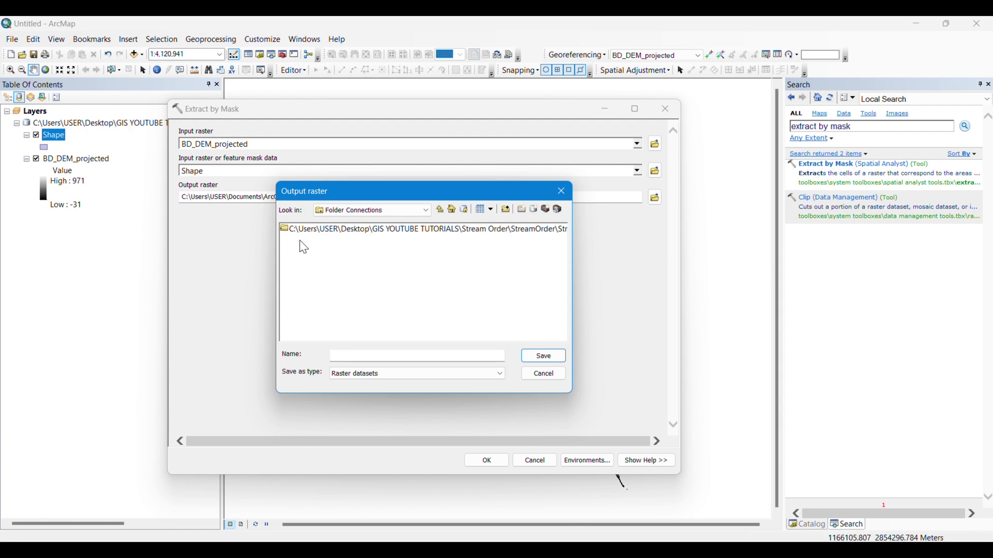
double_click(332, 233)
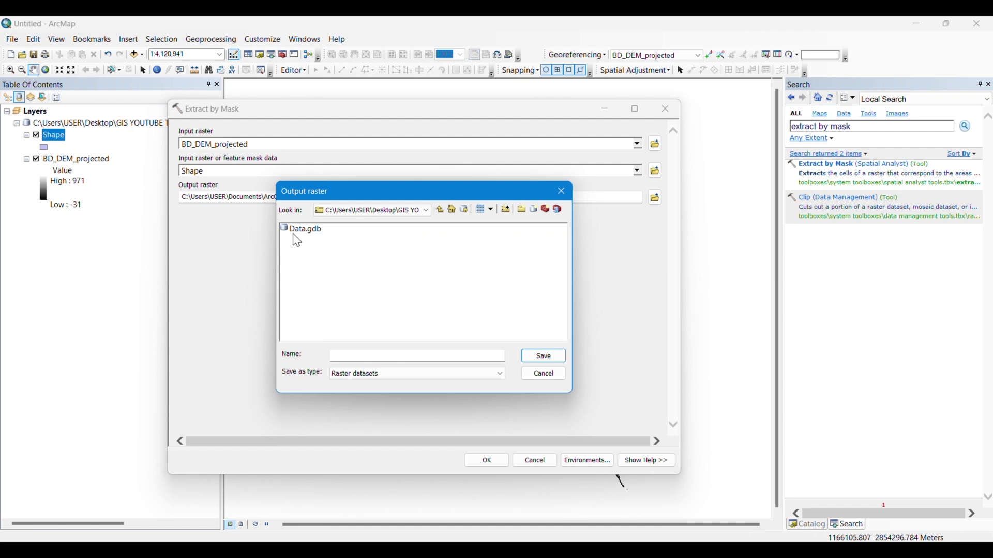
left_click(533, 209)
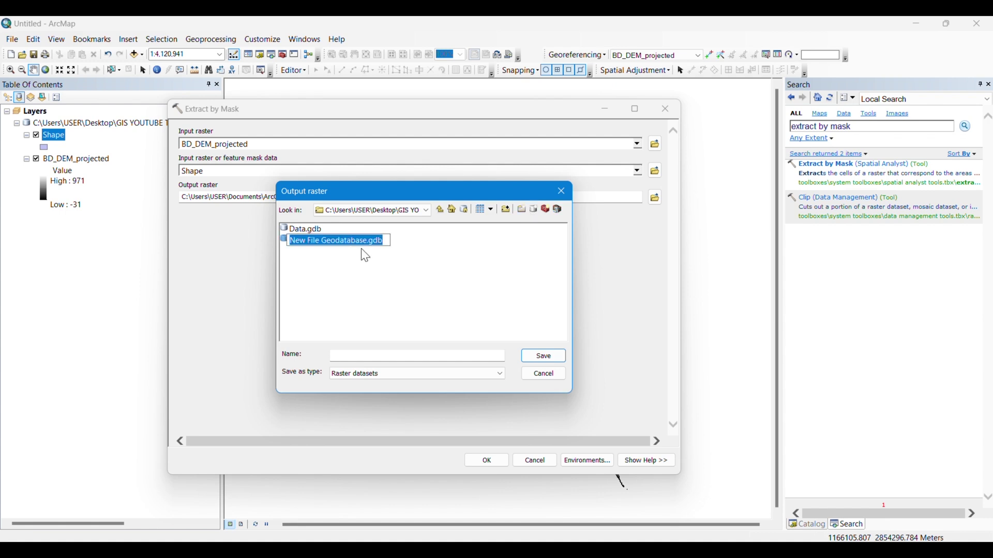
left_click_drag(367, 241, 292, 241)
type("Stream")
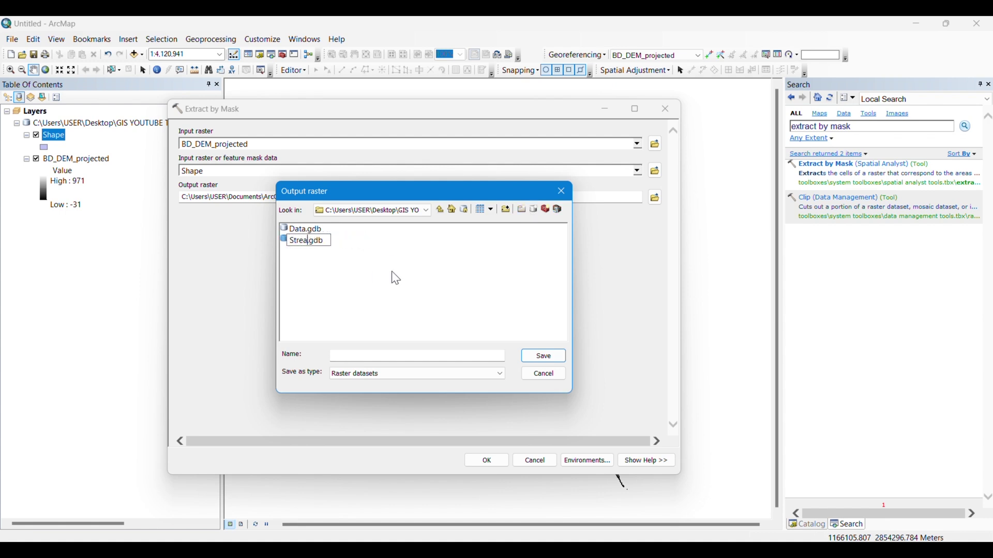
type("order_output")
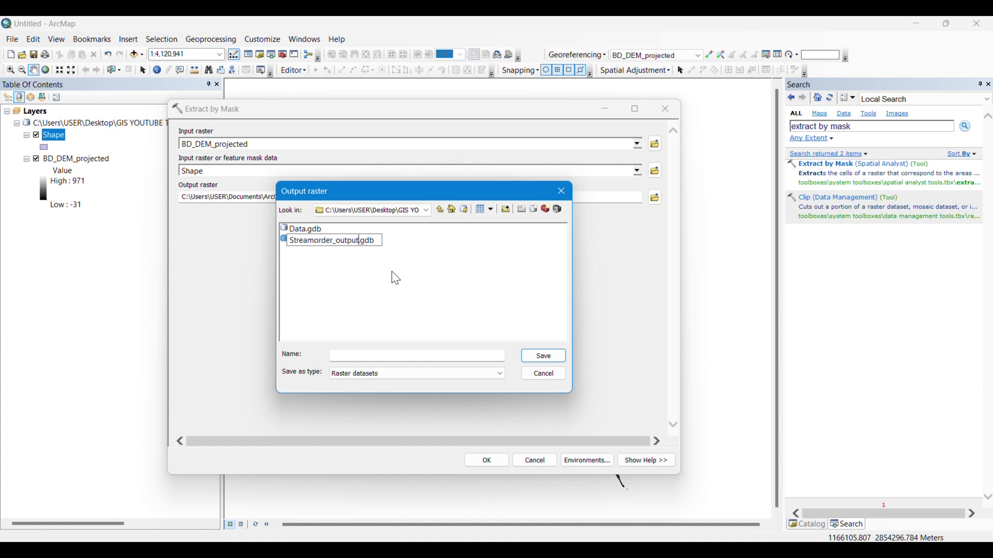
left_click(353, 270)
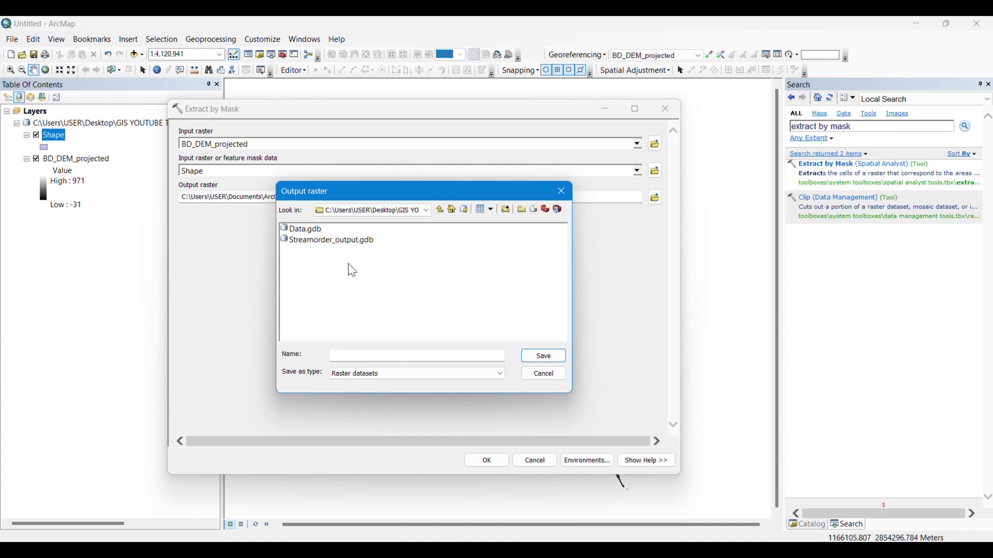
Set the output raster to Final_DEM inside Streamorder_output.gdb
double_click(310, 243)
left_click(361, 359)
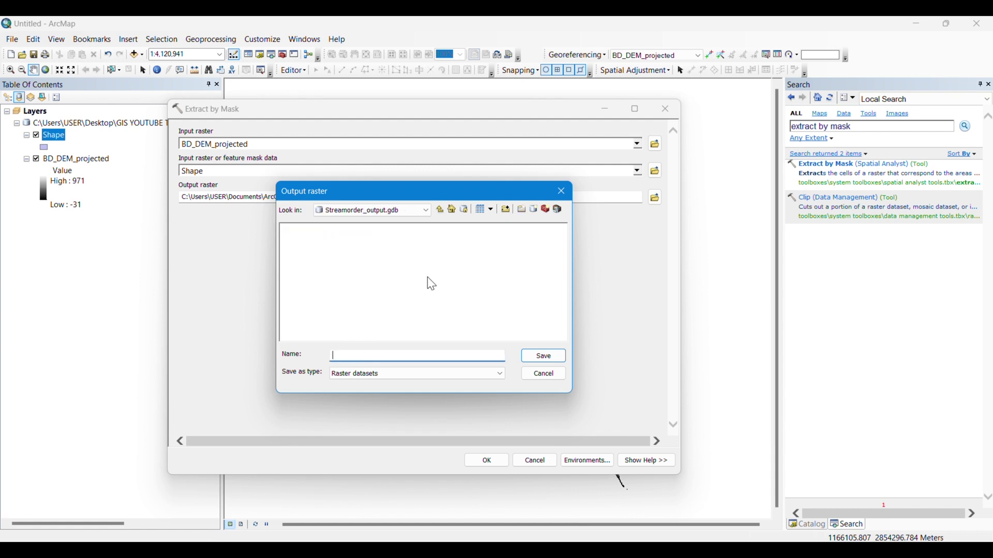
type("Final_DEM")
left_click(556, 356)
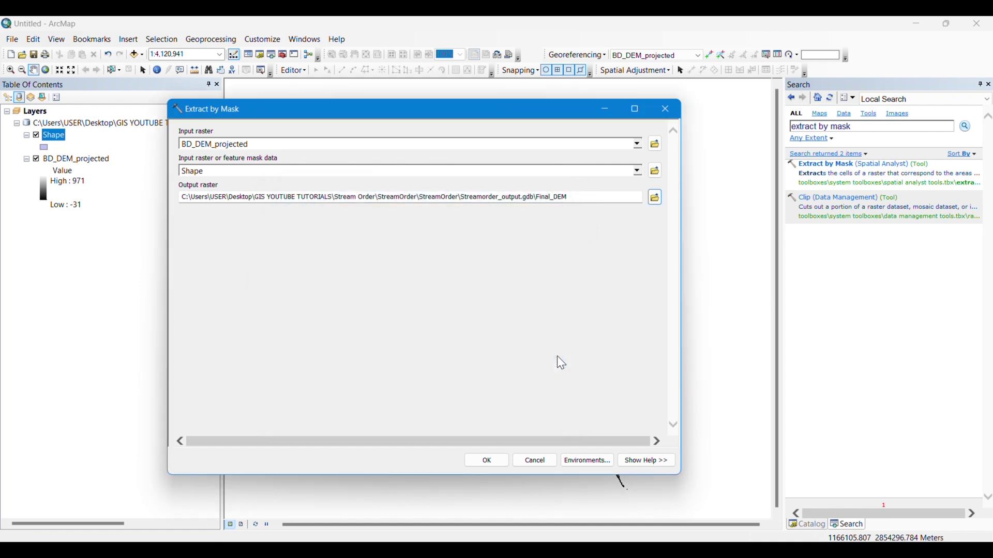
Run the mask extraction and hide the BD_DEM_projected and Shape layers
left_click(488, 463)
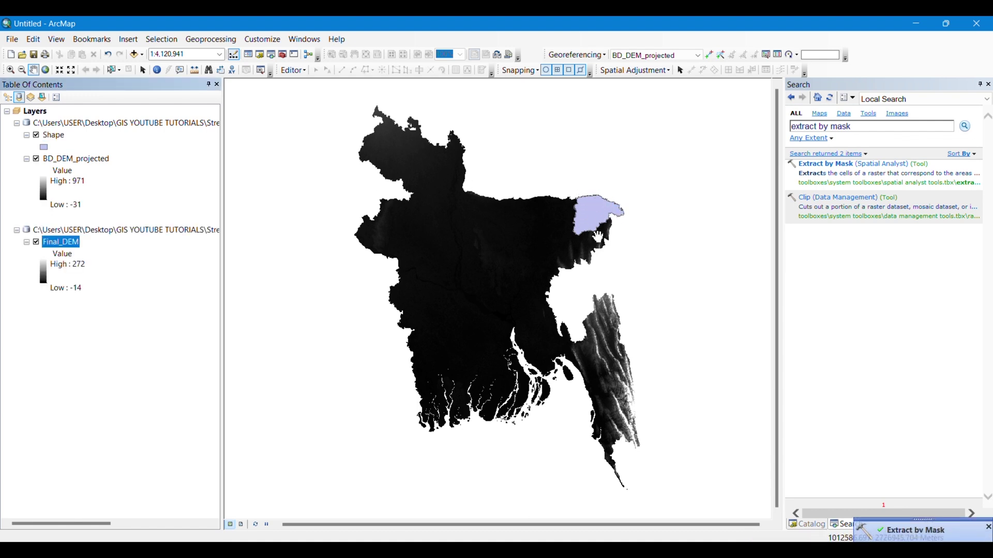
left_click(36, 159)
left_click(37, 135)
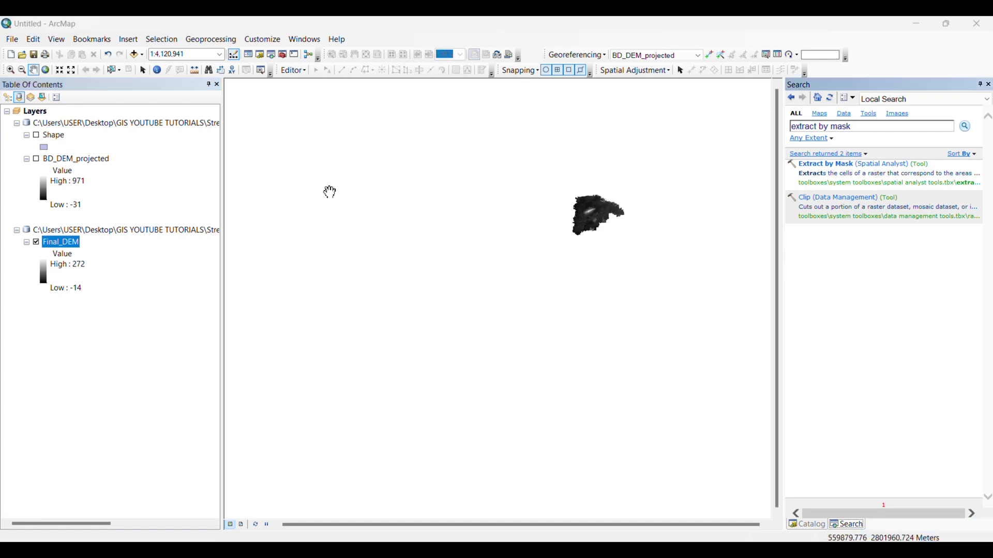
Examine the XY coordinate system of BD_DEM_projected and of Final_DEM in their layer source properties
double_click(77, 242)
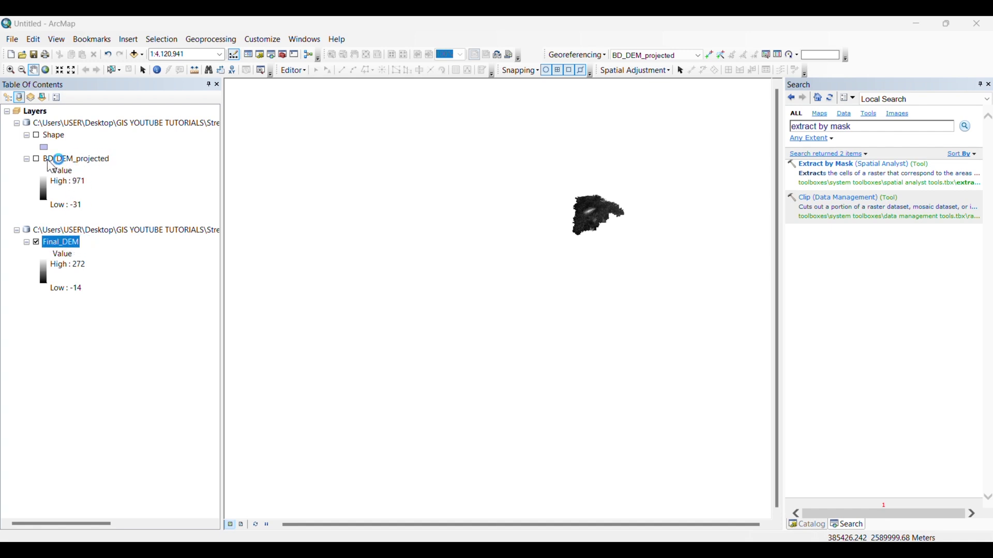
right_click(69, 161)
left_click(95, 336)
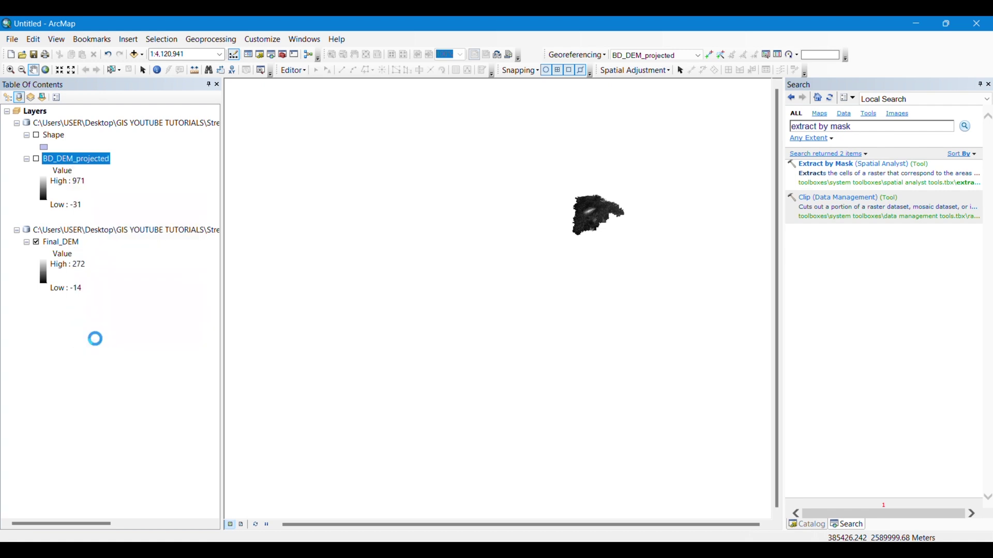
scroll(520, 244, "down", 4)
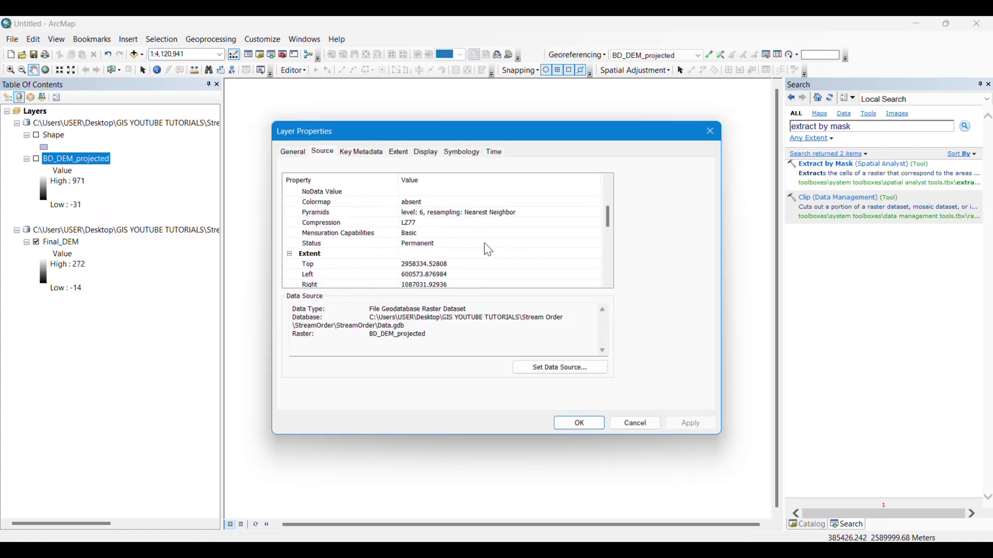
scroll(489, 250, "down", 3)
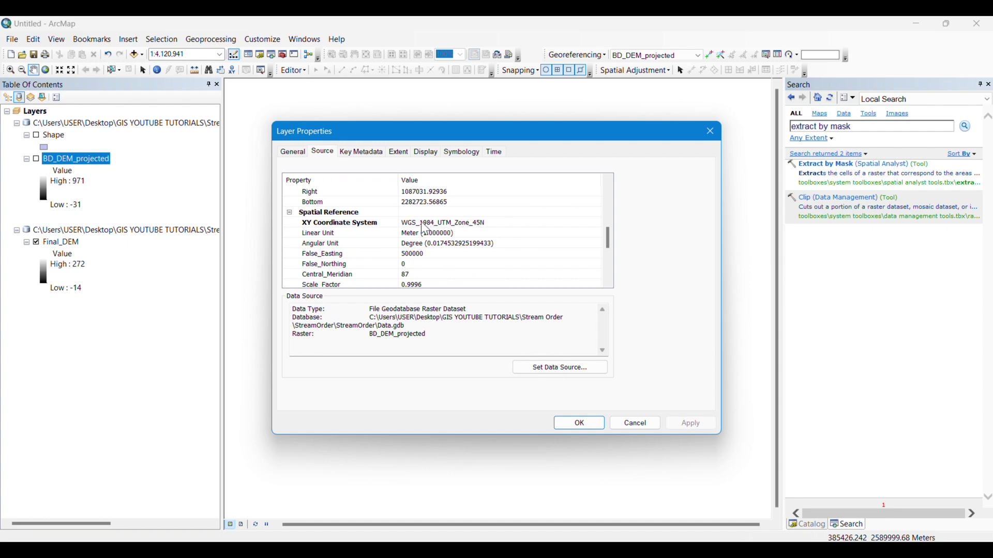
left_click(574, 421)
right_click(61, 242)
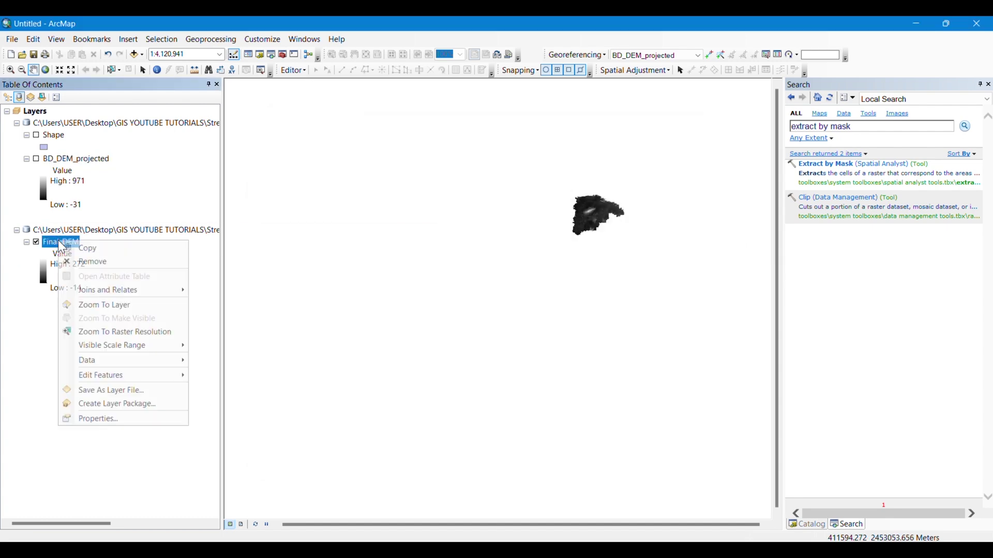
left_click(151, 415)
scroll(454, 256, "down", 6)
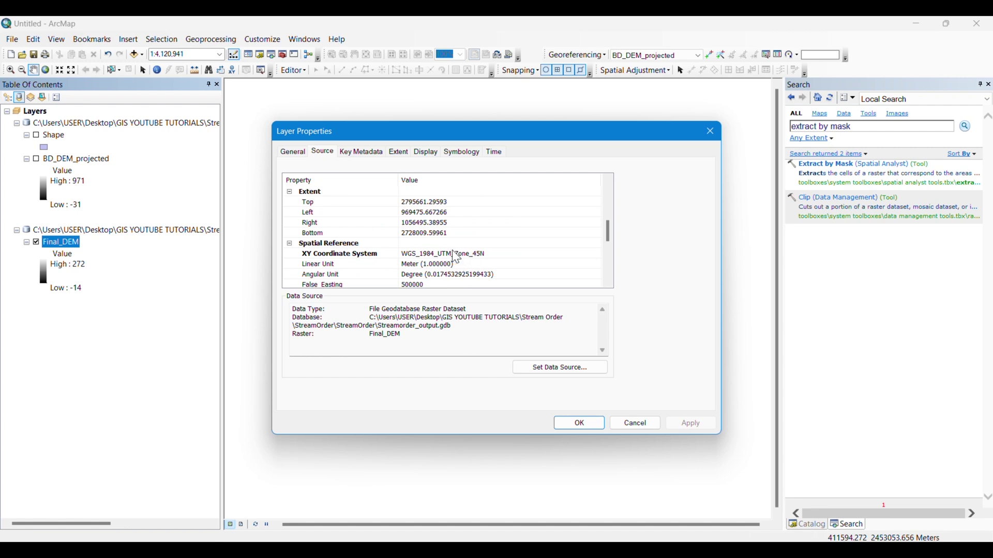
left_click(565, 431)
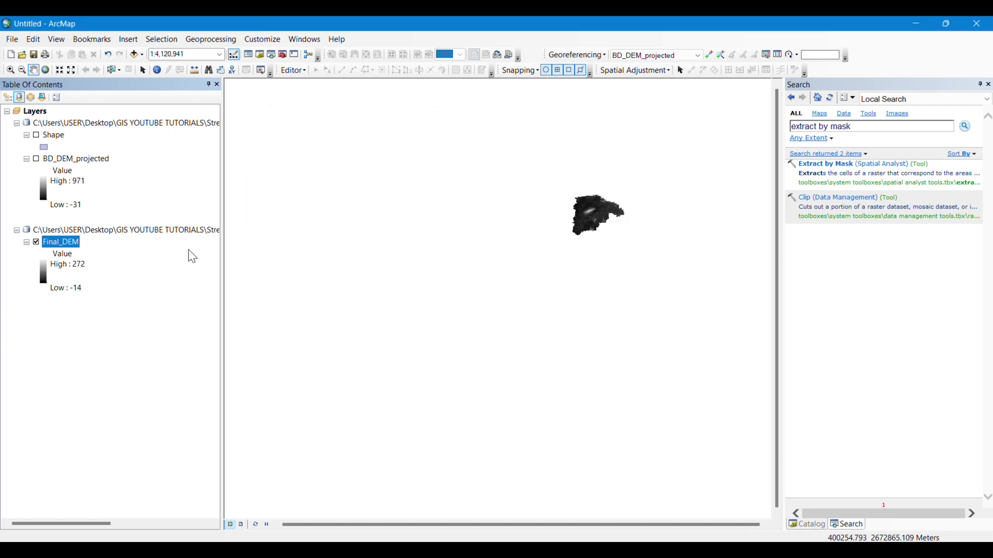
Remove the BD_DEM_projected layer from the map and zoom to the Final_DEM layer
right_click(76, 163)
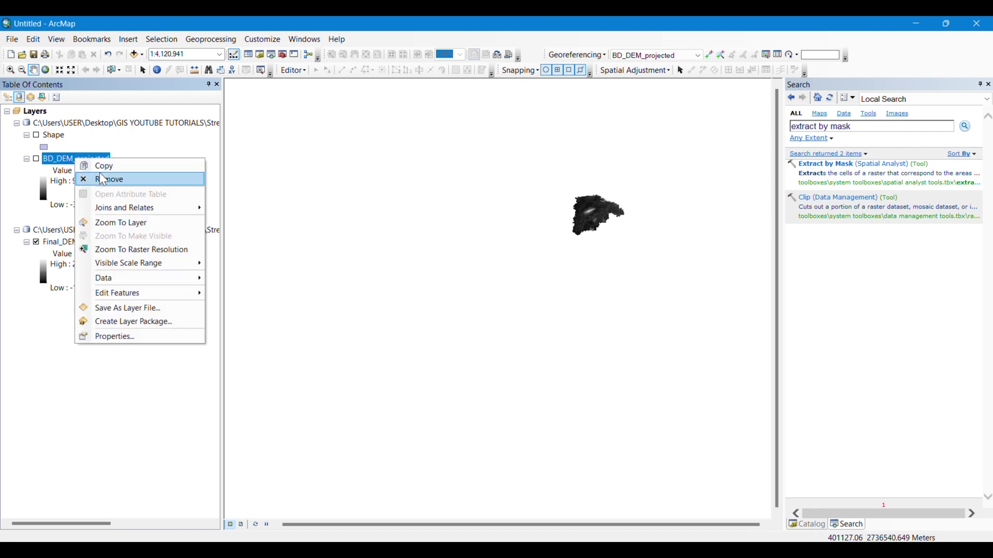
left_click(103, 177)
right_click(61, 173)
left_click(121, 267)
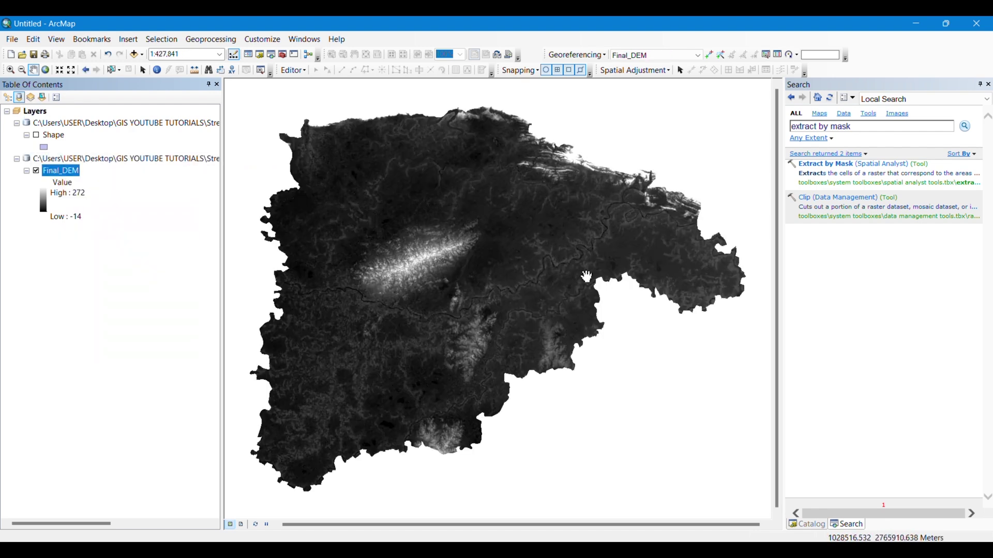
Create a new toolbox inside Streamorder_output.gdb
left_click(988, 84)
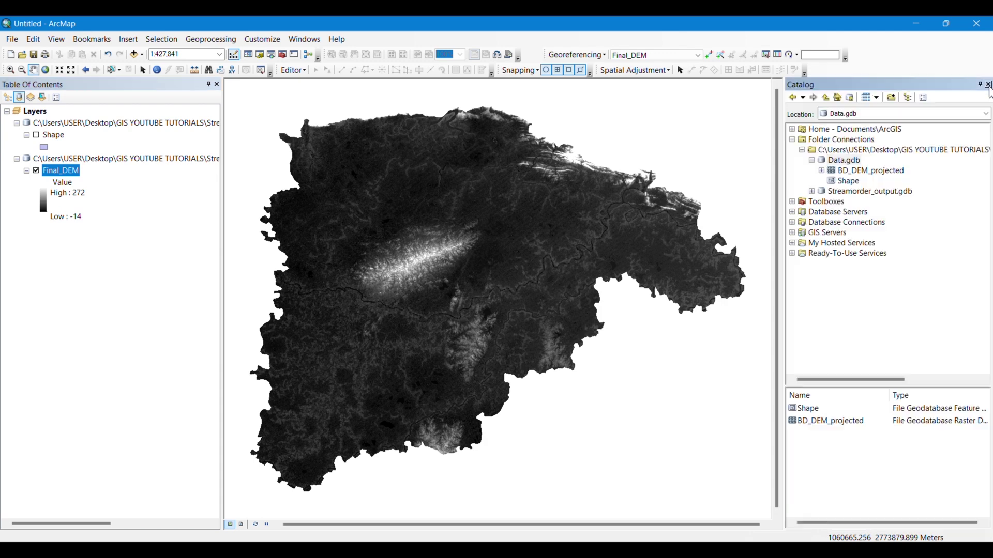
left_click(812, 192)
right_click(846, 193)
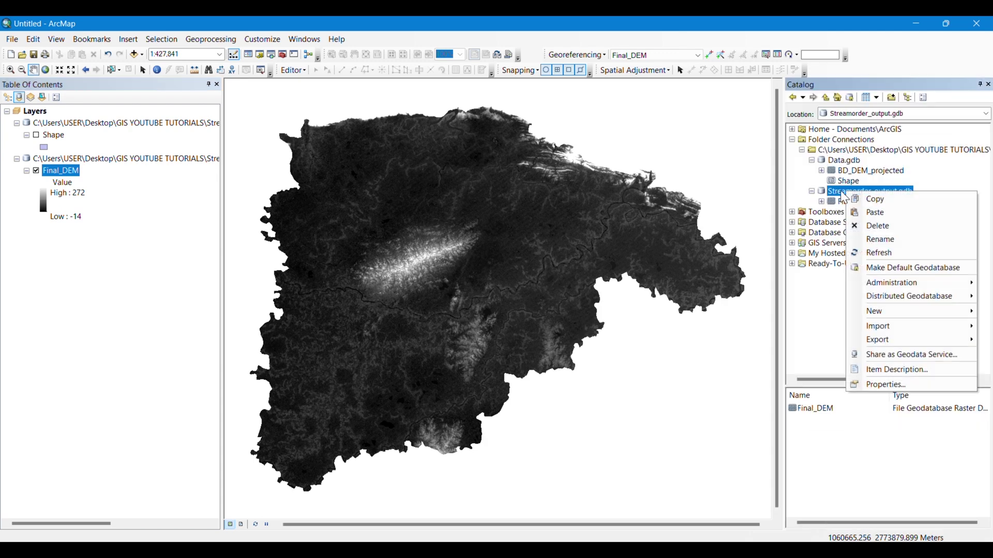
mouse_move(881, 311)
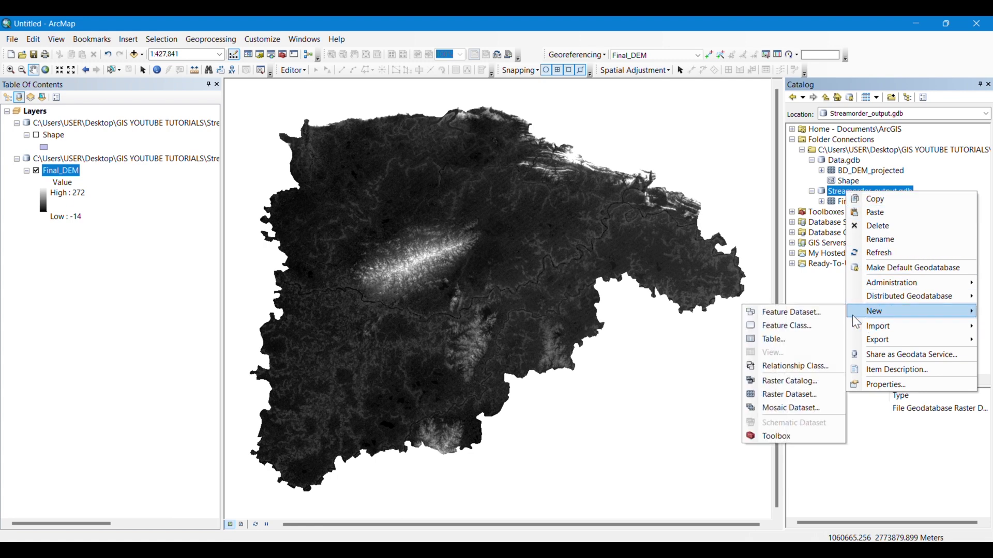
left_click(781, 435)
left_click(851, 213)
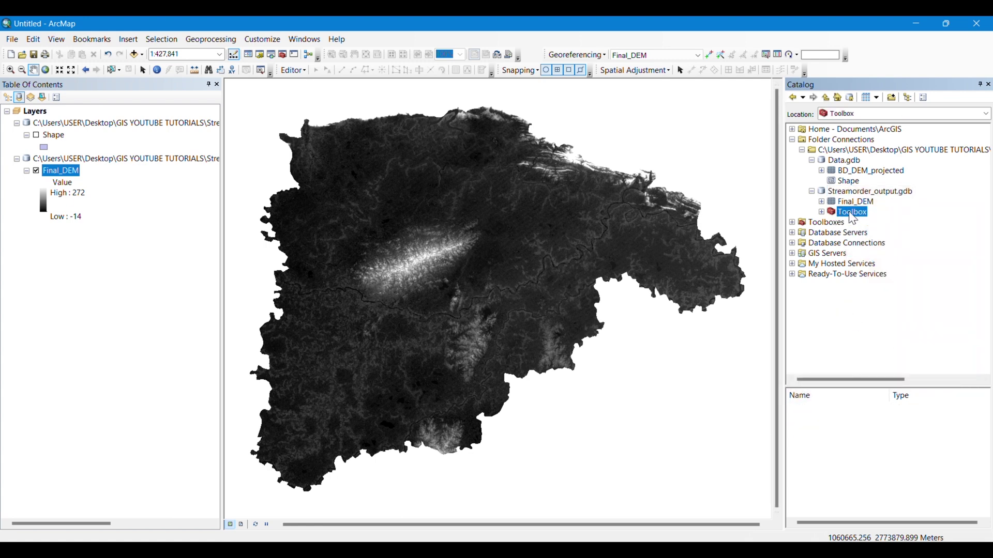
Create a new model inside the Toolbox of Streamorder_output.gdb and close its empty model window
right_click(854, 218)
mouse_move(875, 303)
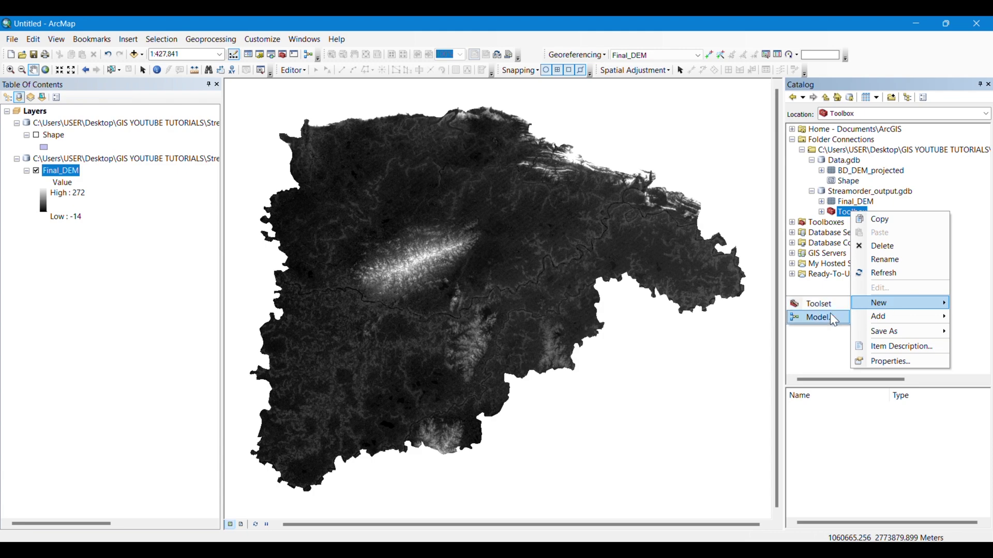
left_click(830, 318)
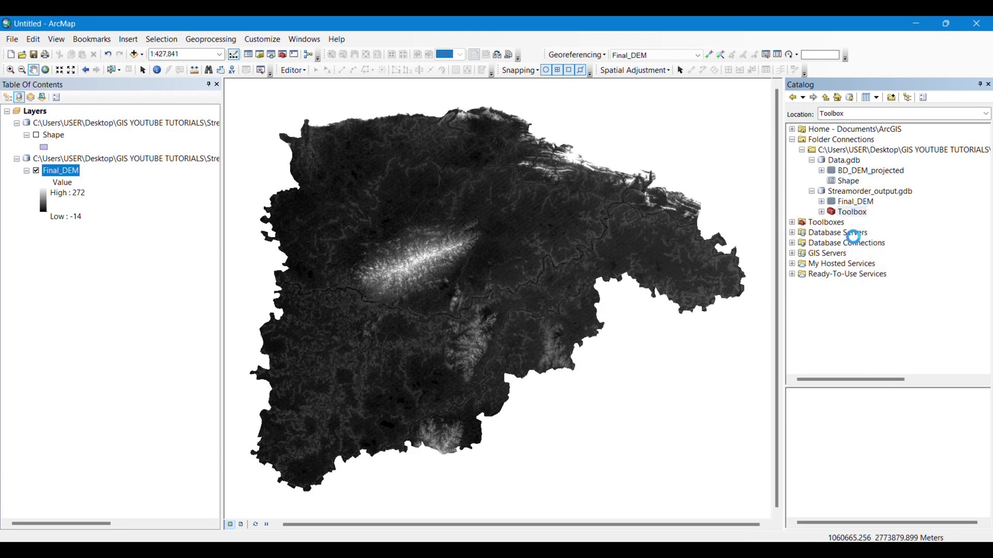
left_click(664, 147)
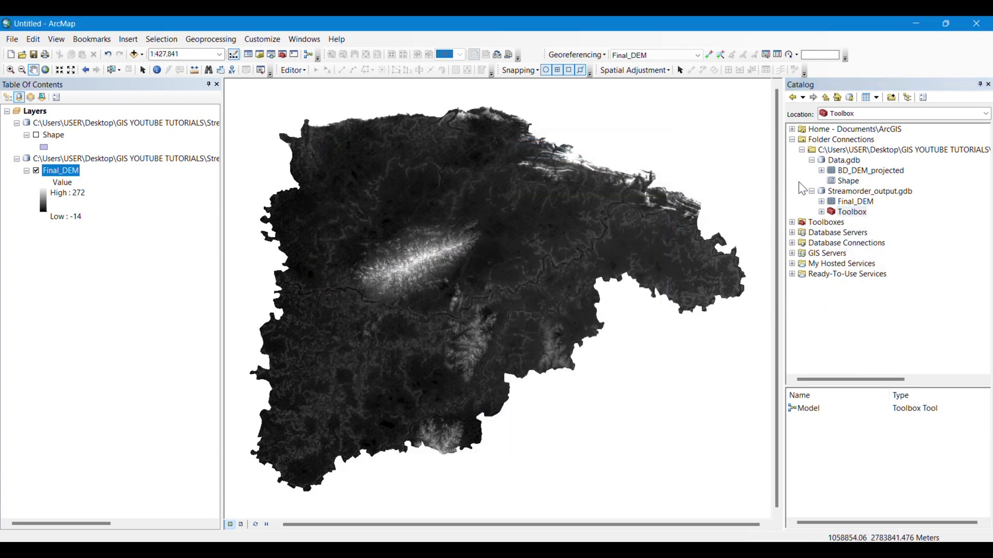
Rename the new model in the Toolbox as StreamOrder
left_click(821, 212)
right_click(848, 223)
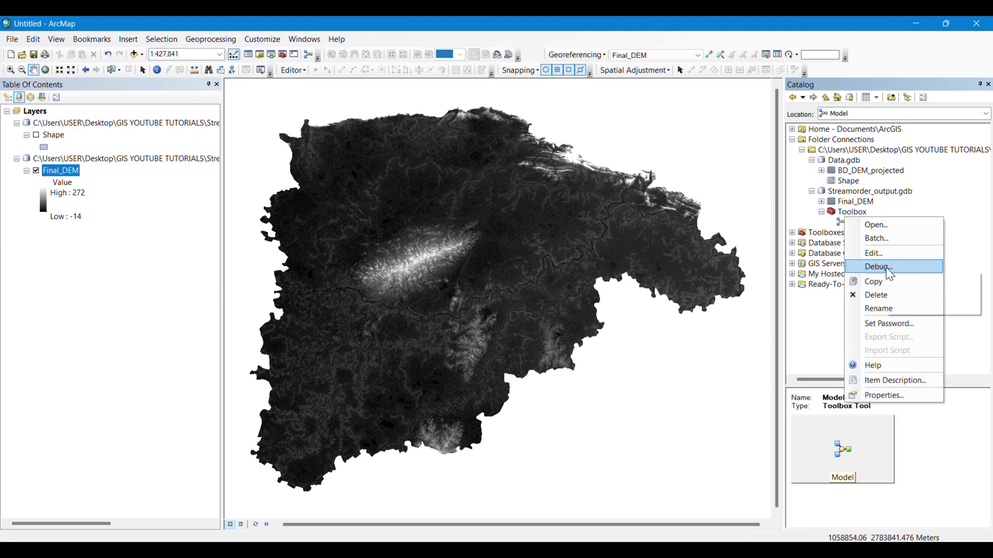
left_click(882, 309)
type("S")
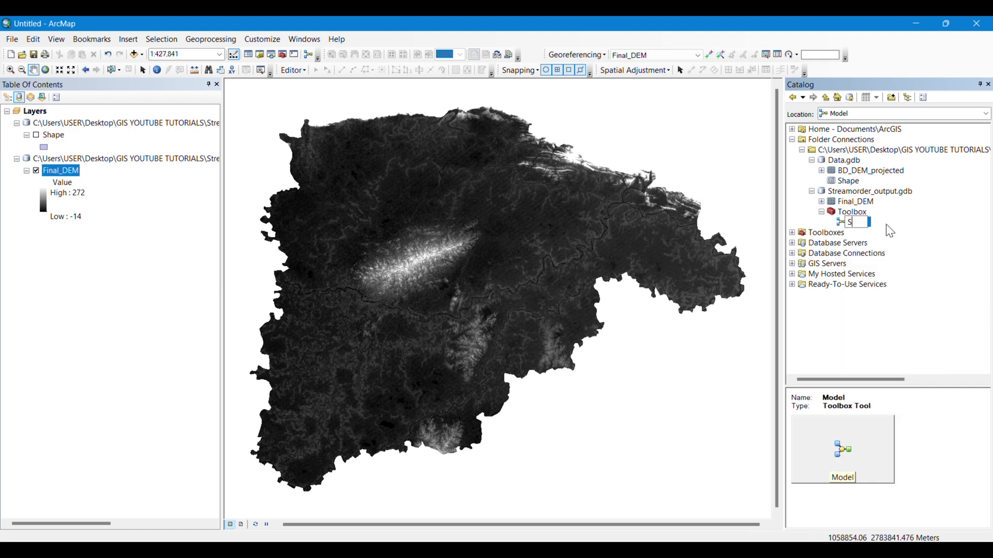
type("treamOrder")
key("Return")
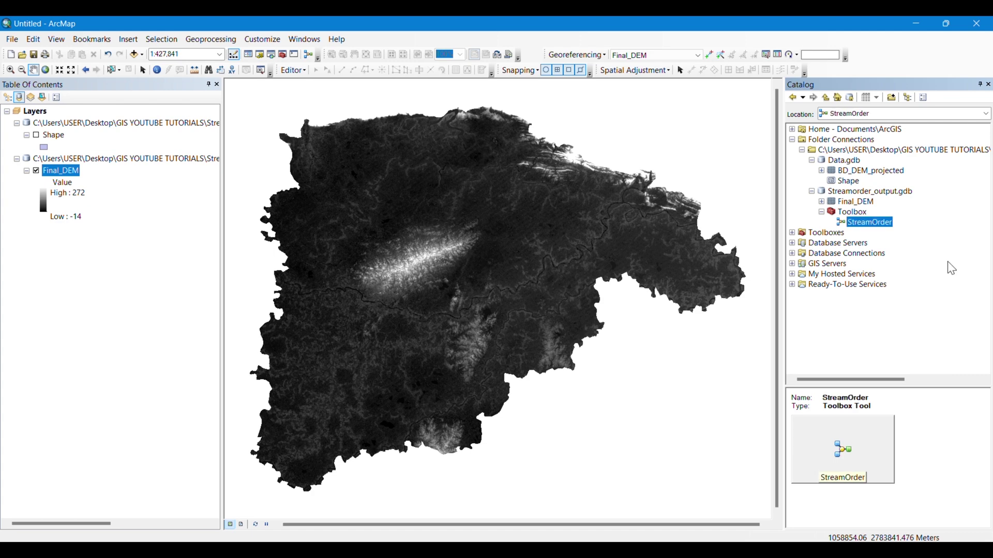
Open the StreamOrder model for editing and add the Final_DEM layer to it as an input
right_click(866, 226)
left_click(890, 257)
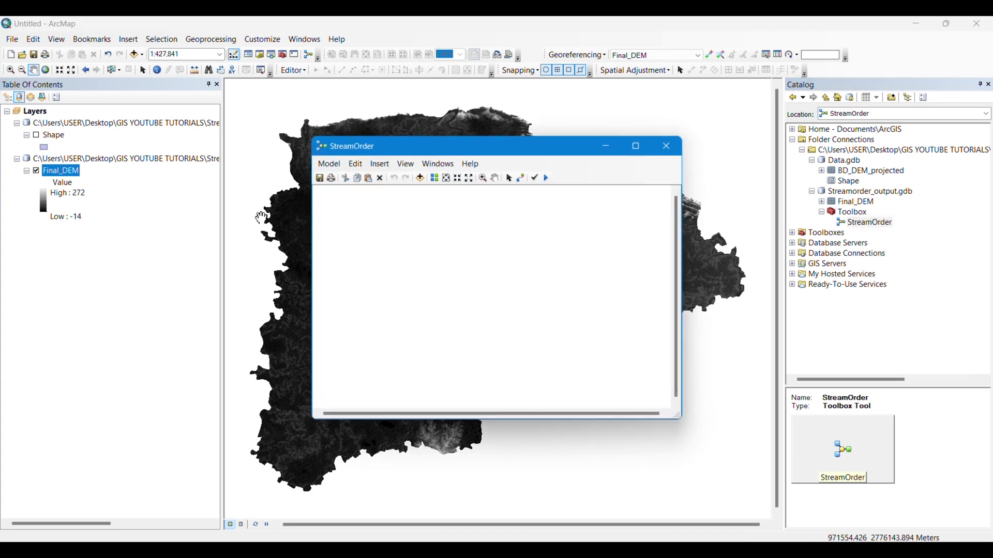
left_click_drag(58, 171, 393, 274)
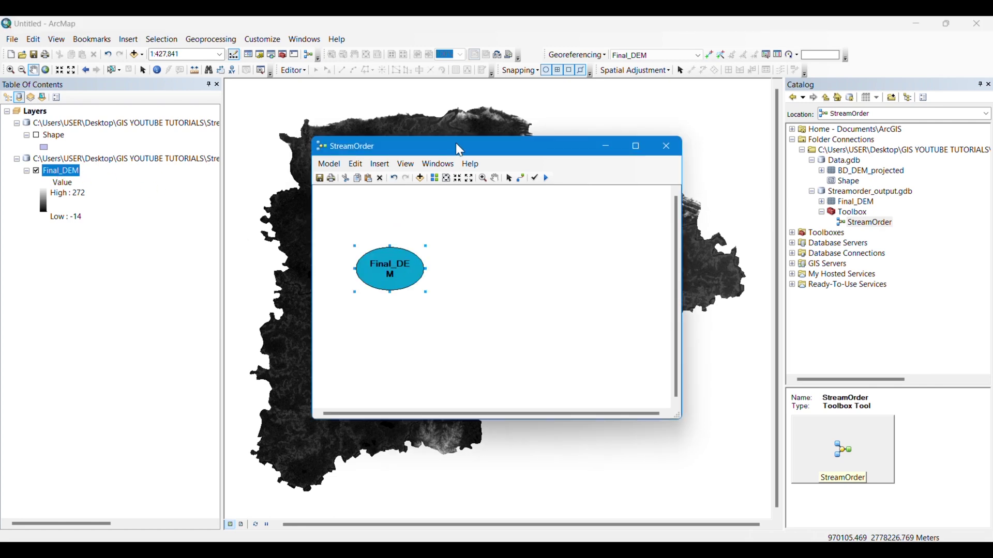
left_click_drag(456, 149, 454, 128)
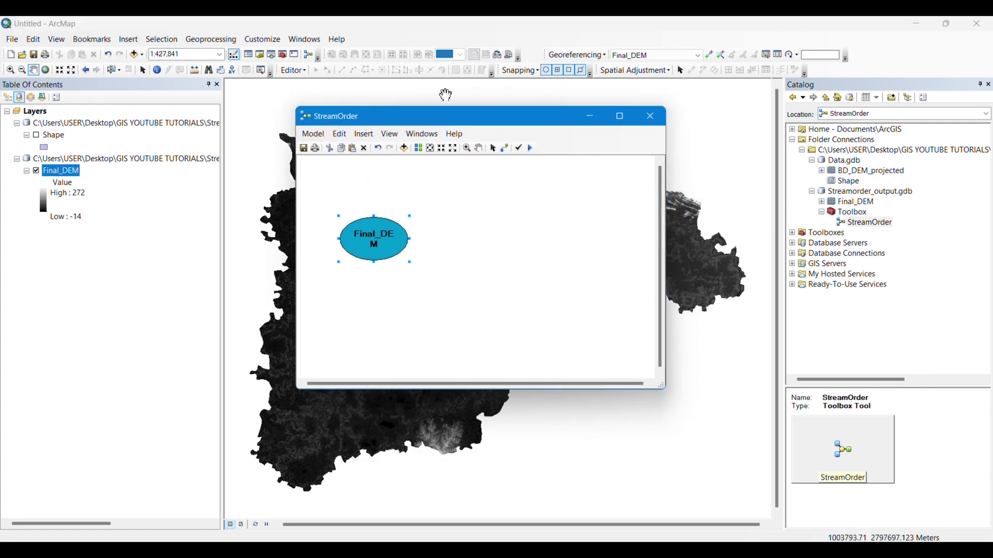
Add the Hydrology Fill tool to the model and connect Final_DEM as its input surface raster
left_click(284, 56)
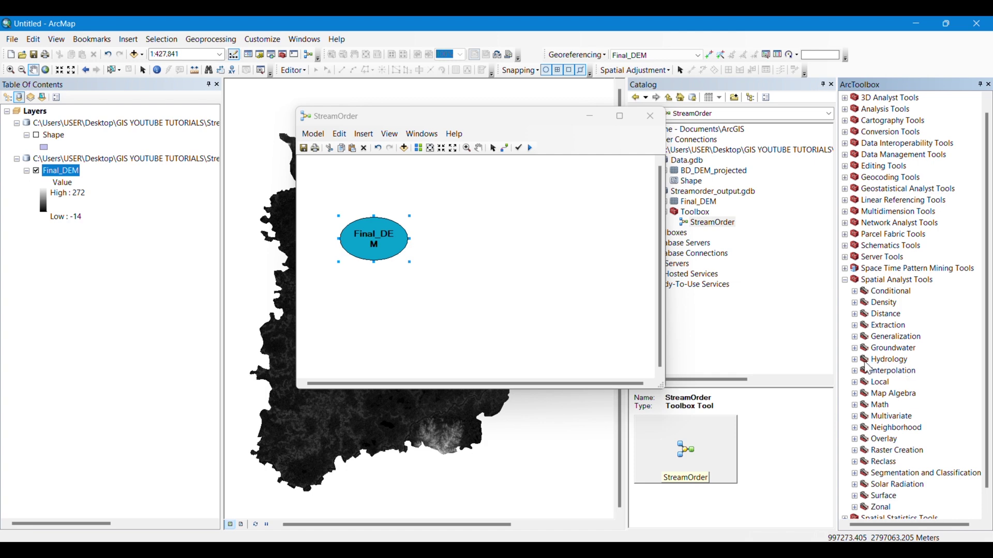
left_click(854, 360)
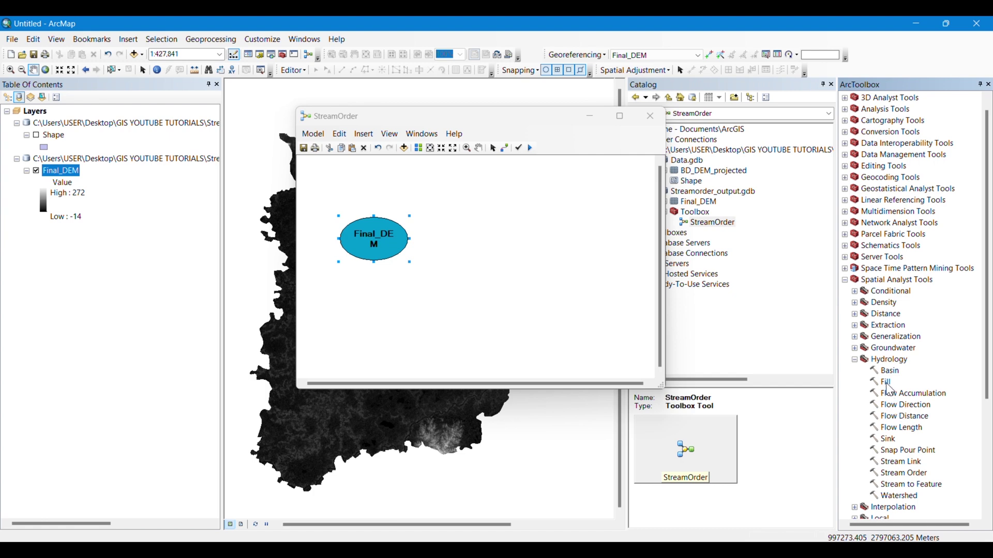
left_click_drag(886, 383, 486, 246)
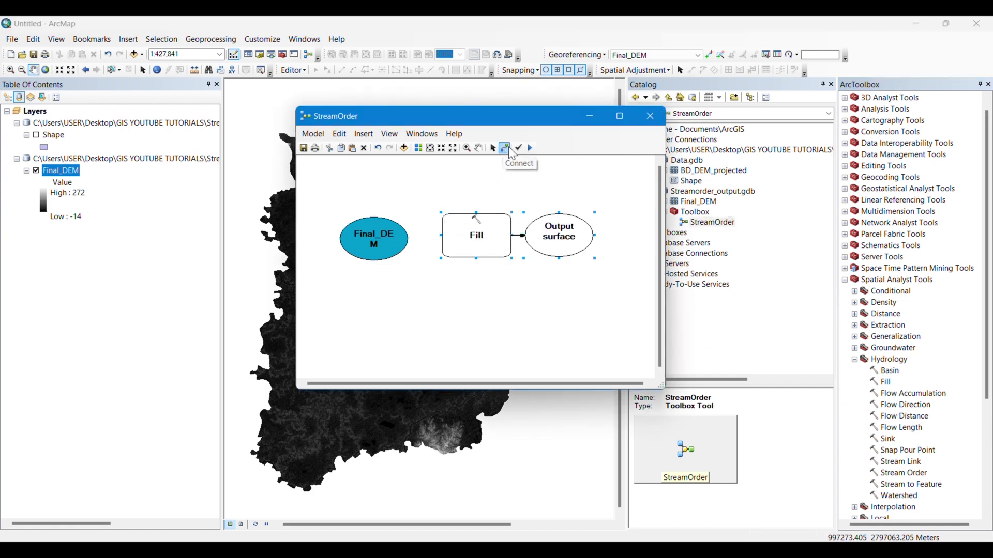
left_click(505, 149)
left_click_drag(389, 254, 489, 252)
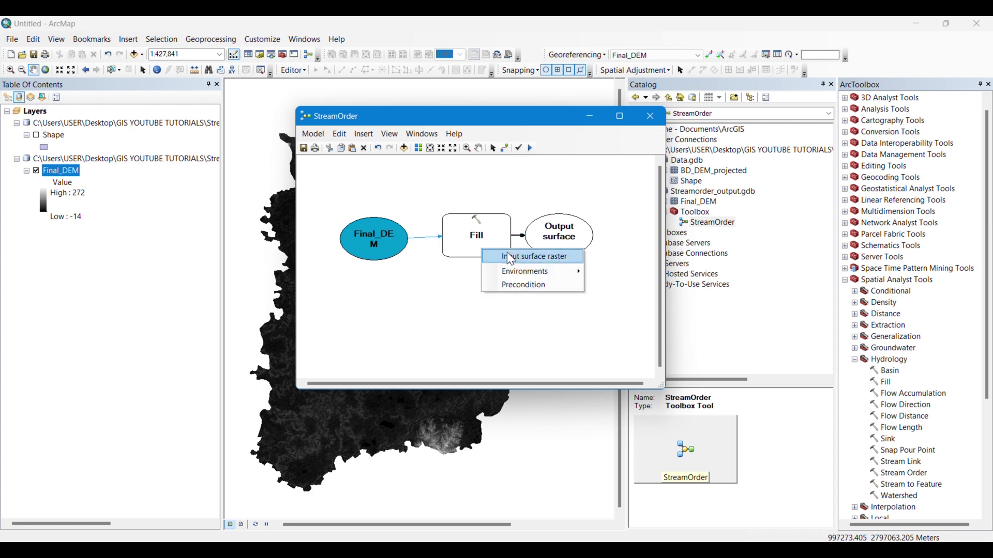
left_click(516, 257)
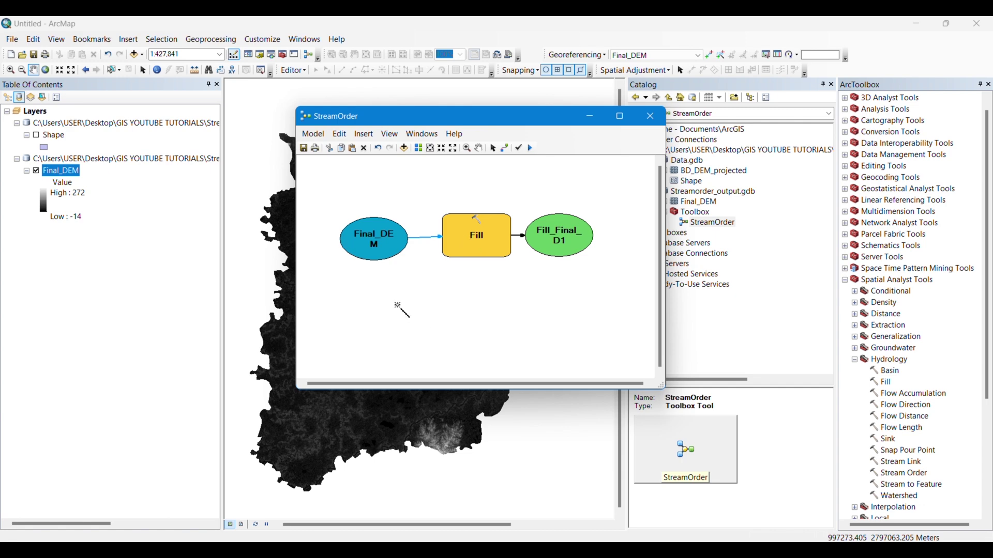
Set the Fill tool's output raster to FillDem in Streamorder_output.gdb and run the model
left_click_drag(401, 118, 730, 157)
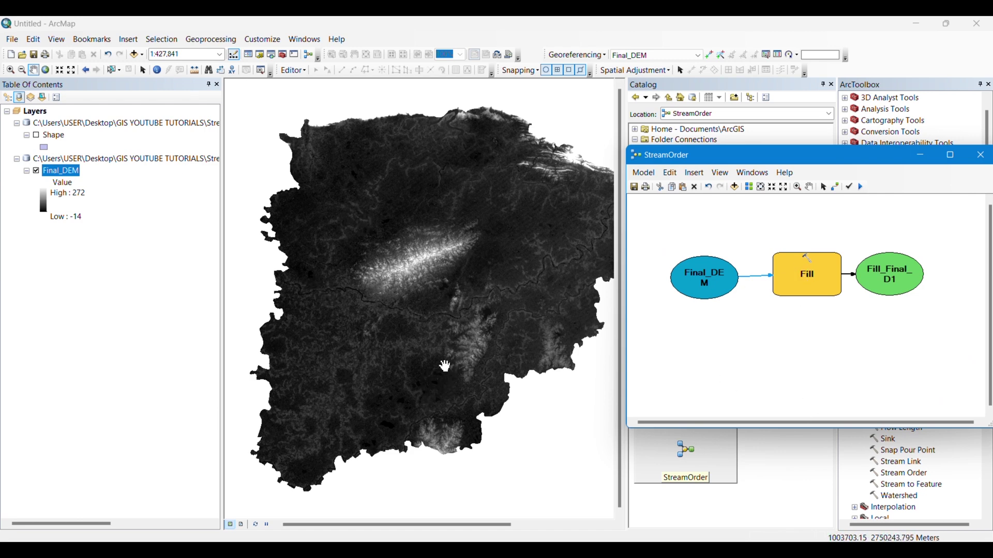
left_click_drag(748, 148, 345, 152)
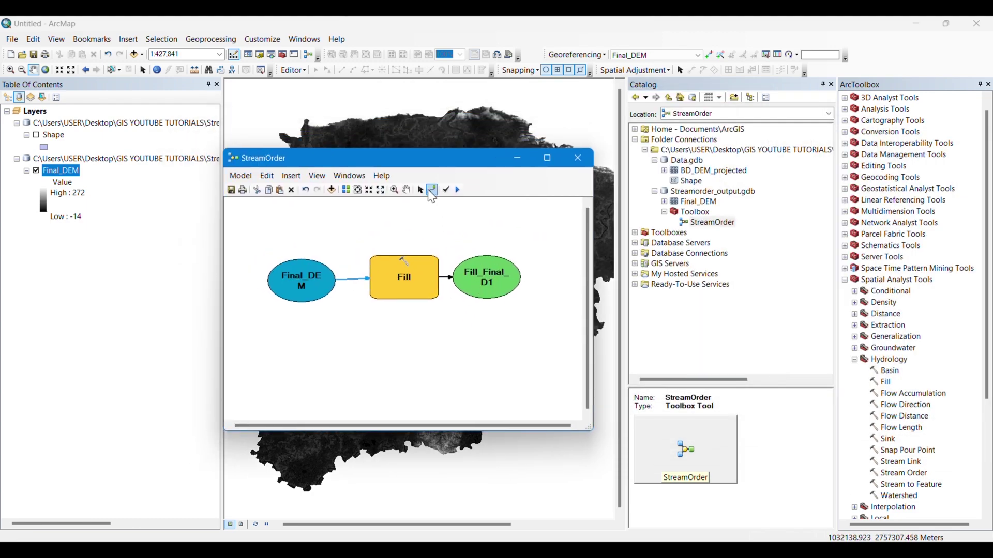
double_click(487, 281)
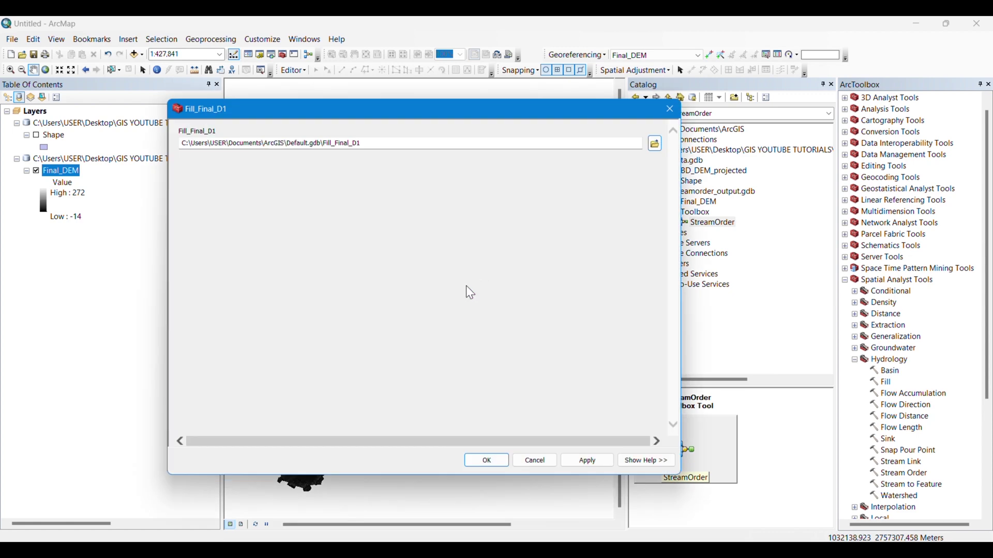
left_click(655, 146)
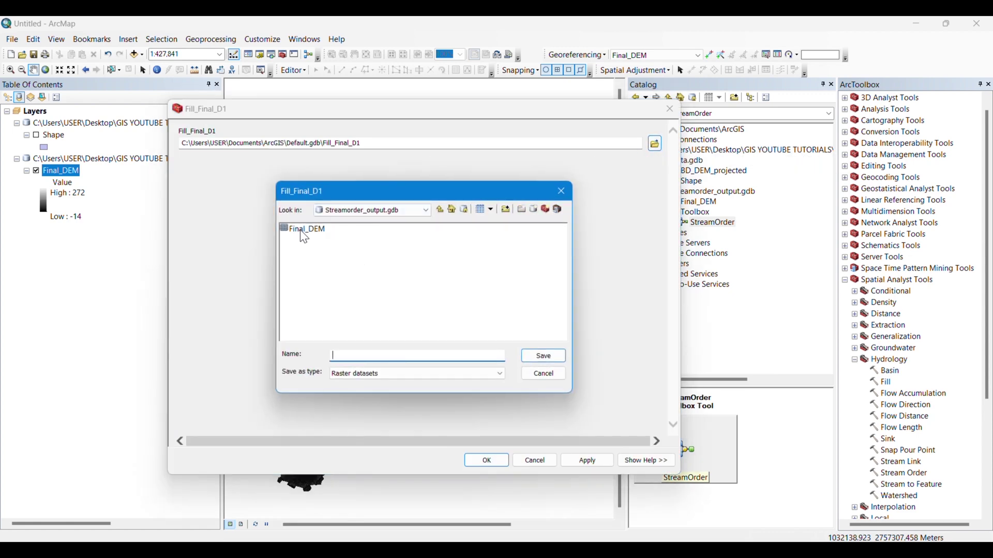
type("FillDem")
left_click(536, 361)
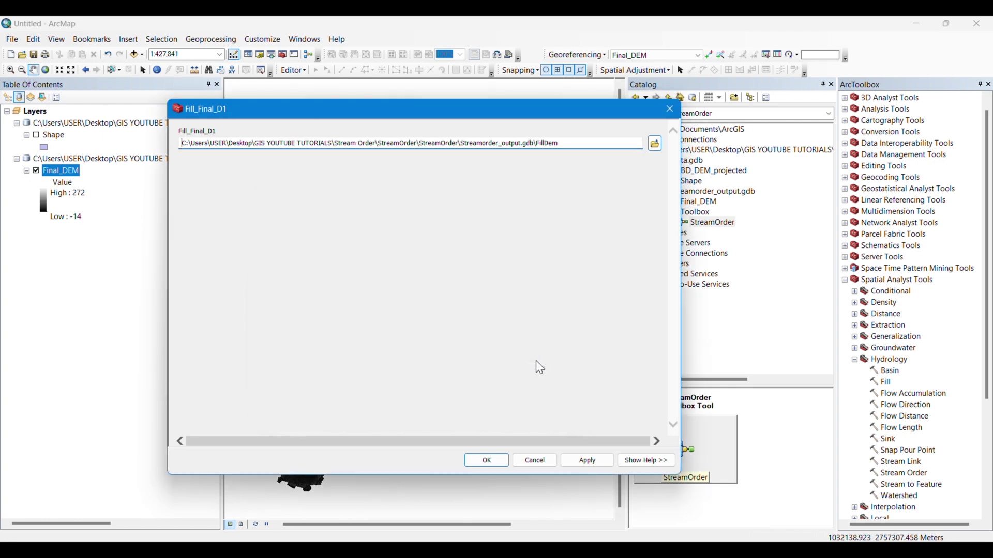
left_click(480, 464)
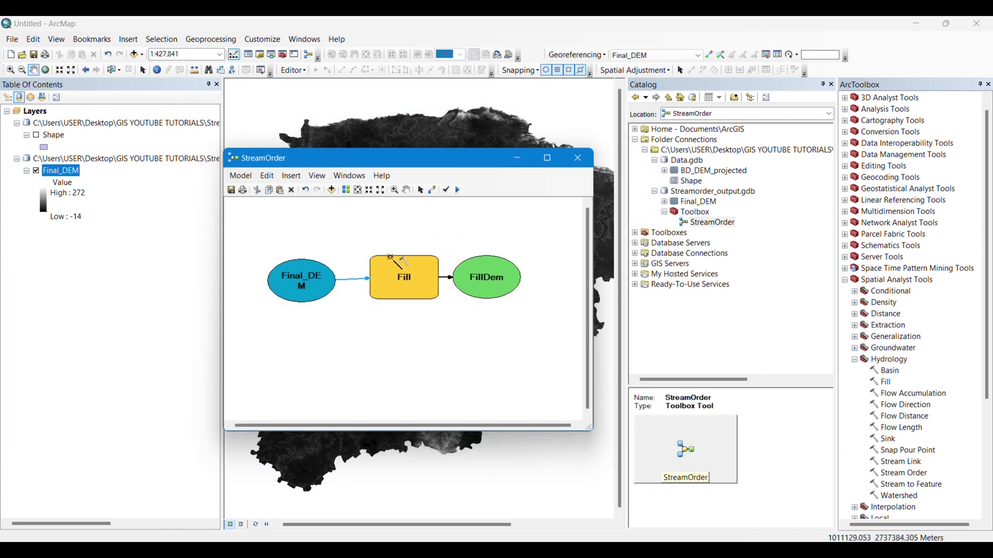
left_click(458, 190)
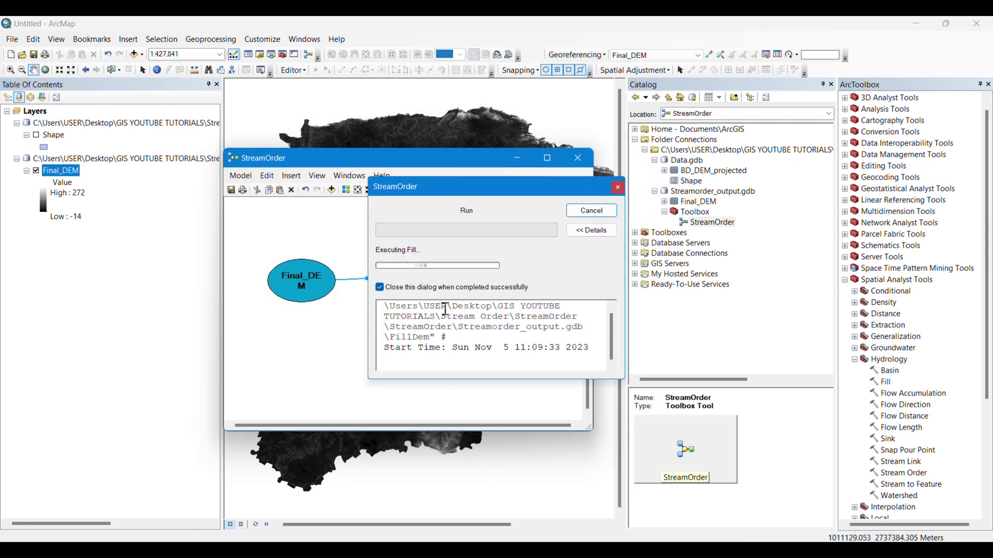
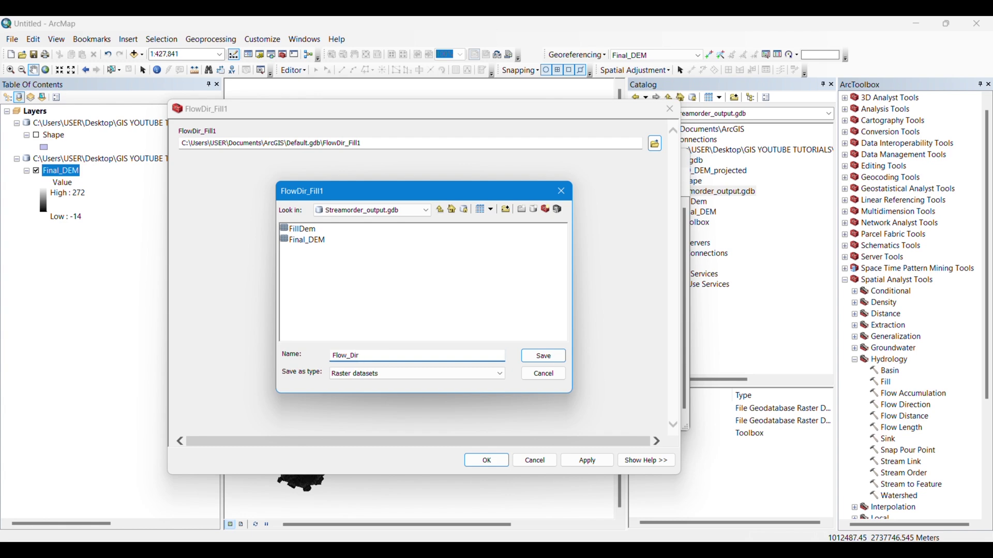
Save the Flow Direction output as Flow_Dir in Streamorder_output.gdb and run the model
left_click(532, 356)
left_click(490, 462)
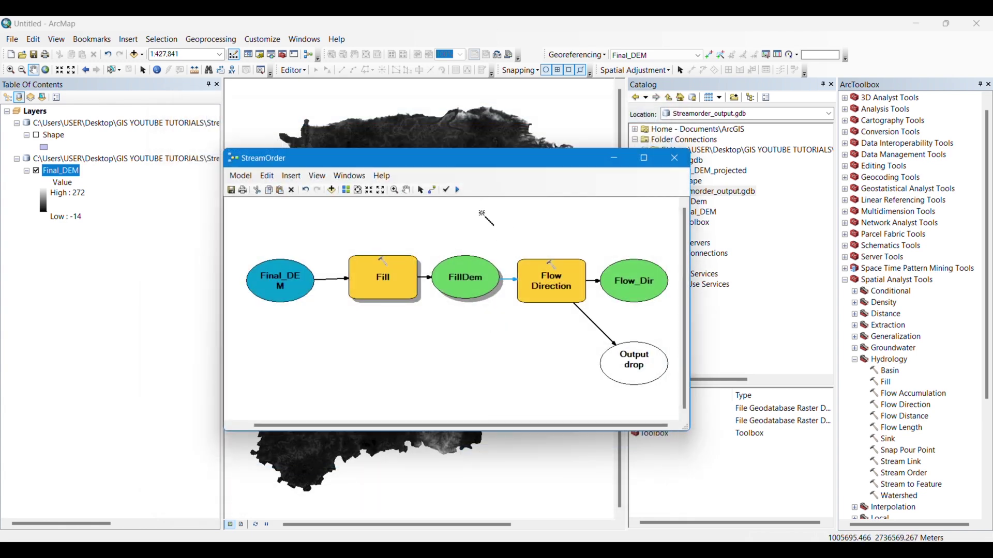
left_click(458, 191)
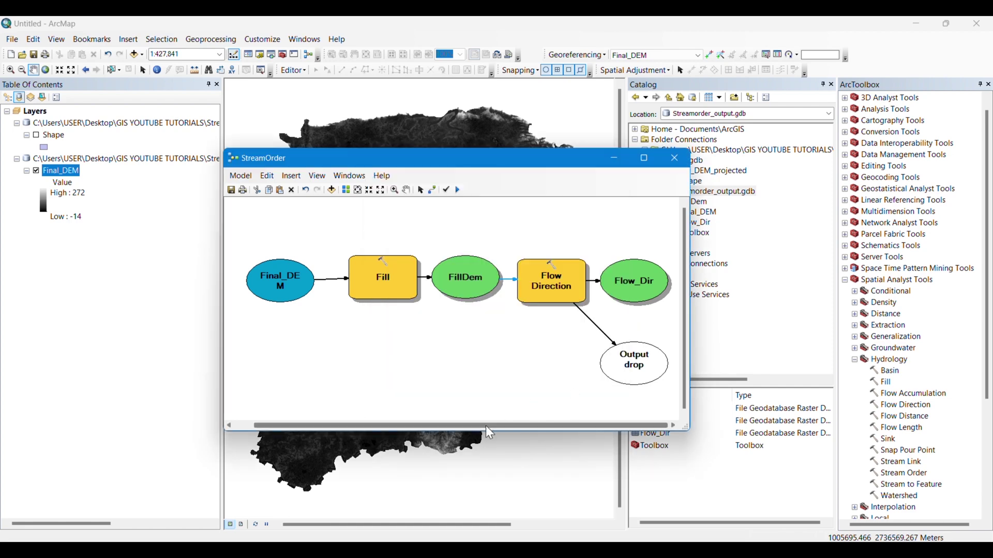
Add the Flow_Dir output to the map display, minimize the model window and hide the Final_DEM layer
right_click(635, 276)
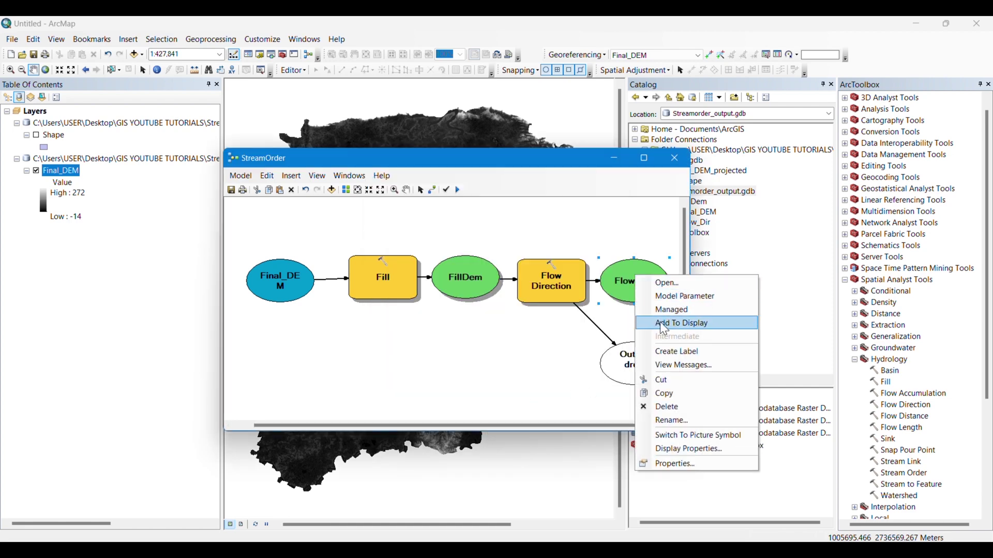
left_click(683, 323)
left_click(615, 158)
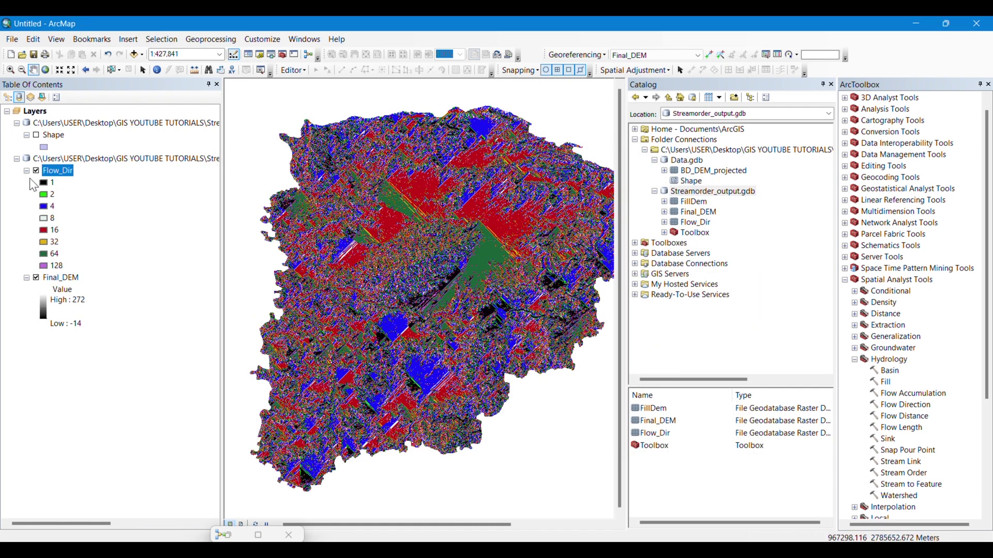
left_click(36, 278)
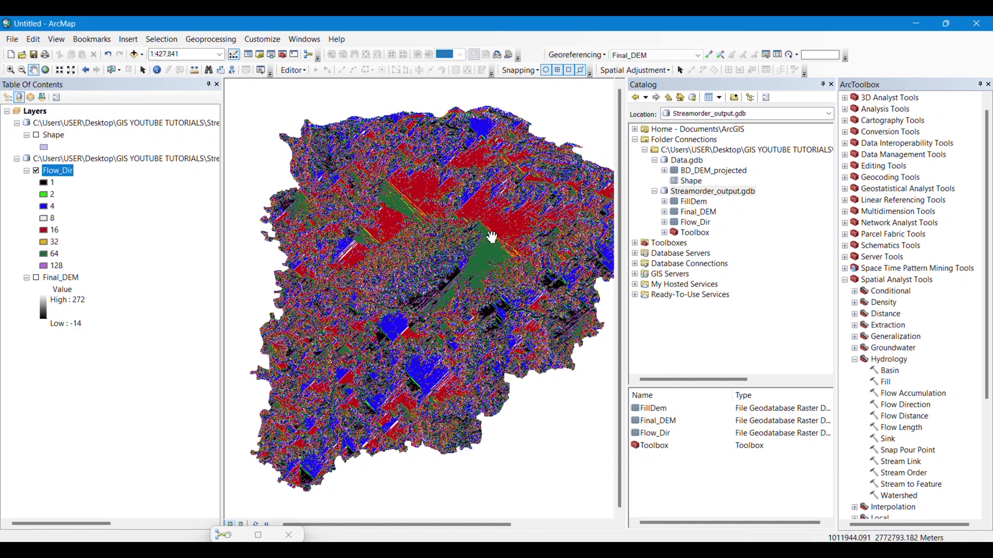
Examine the flow direction cells of the Flow_Dir raster at several map scales
scroll(494, 243, "up", 1)
scroll(493, 247, "up", 3)
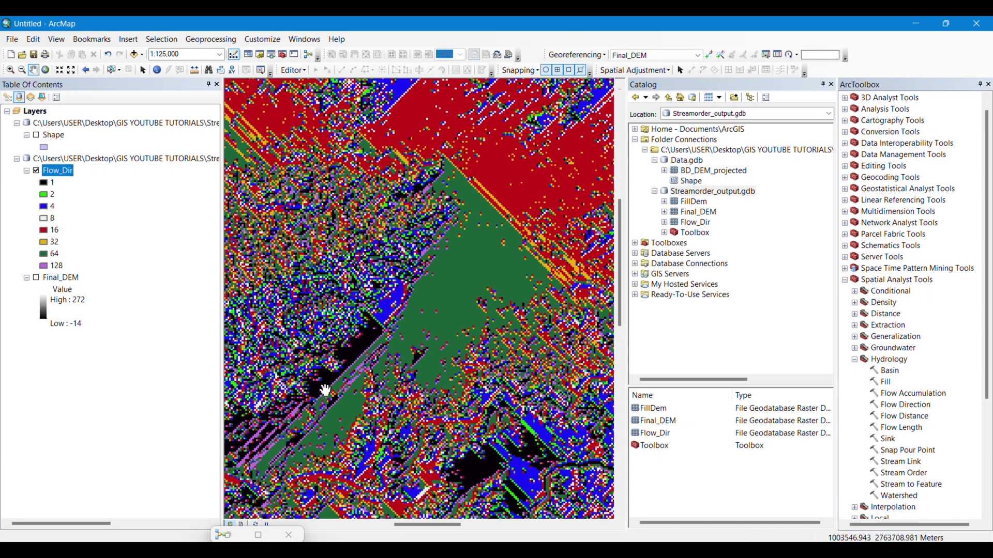
scroll(350, 434, "up", 3)
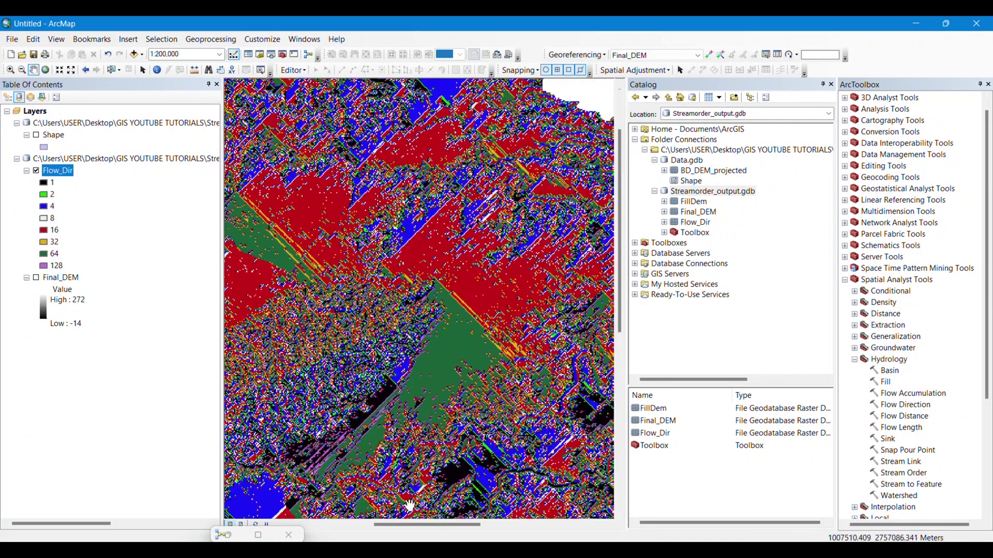
scroll(410, 506, "down", 4)
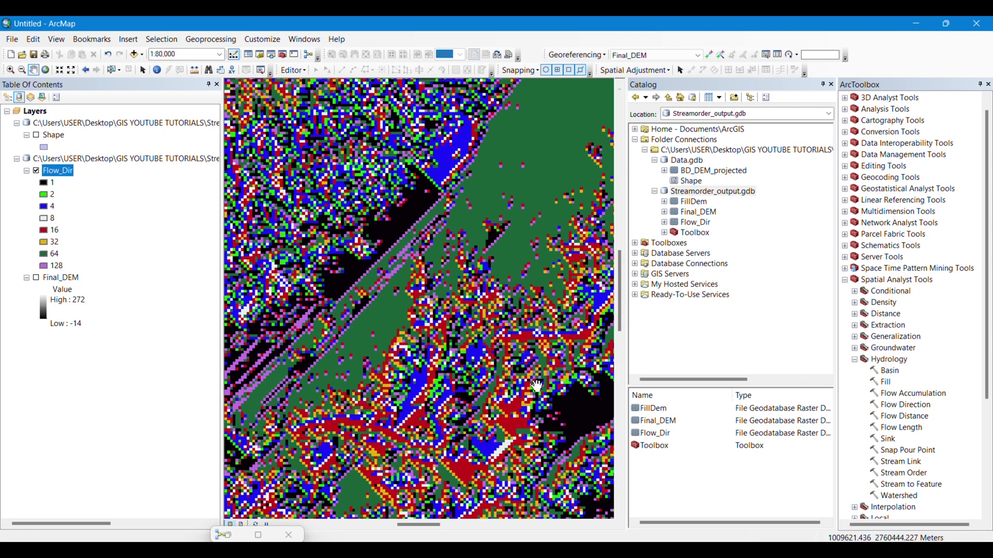
scroll(422, 258, "up", 4)
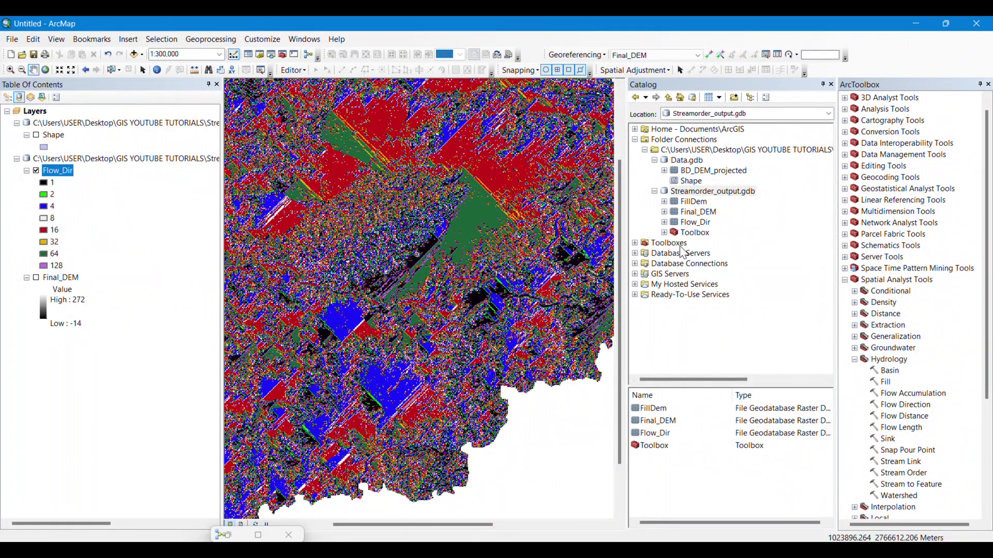
Reopen the StreamOrder model from the Toolbox in Streamorder_output.gdb for editing and save it
left_click(664, 232)
right_click(713, 243)
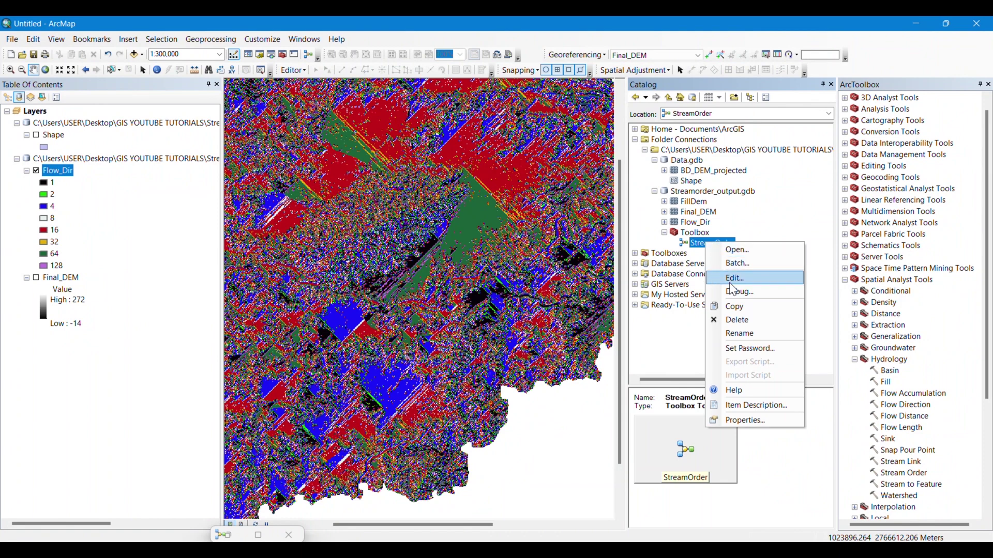
left_click(716, 265)
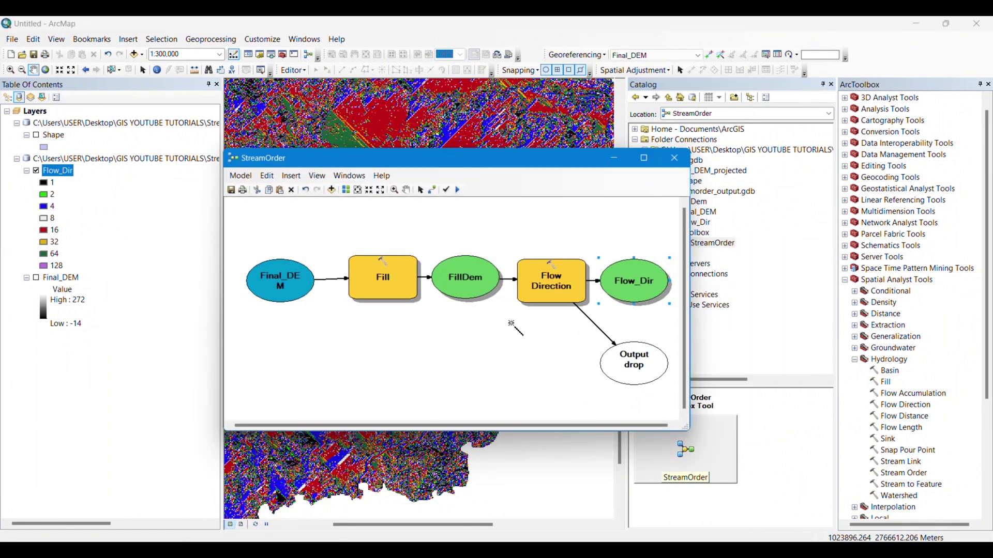
left_click(239, 178)
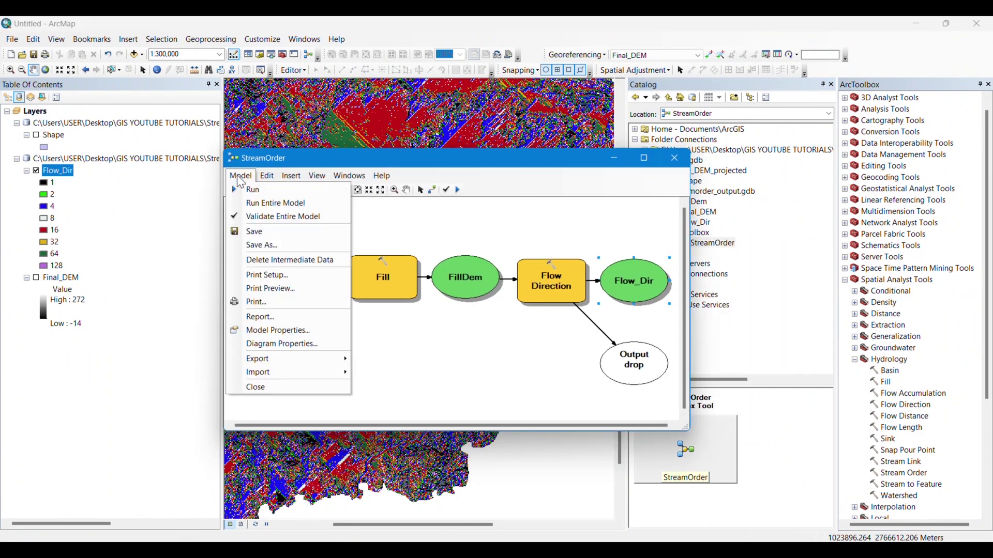
left_click(260, 235)
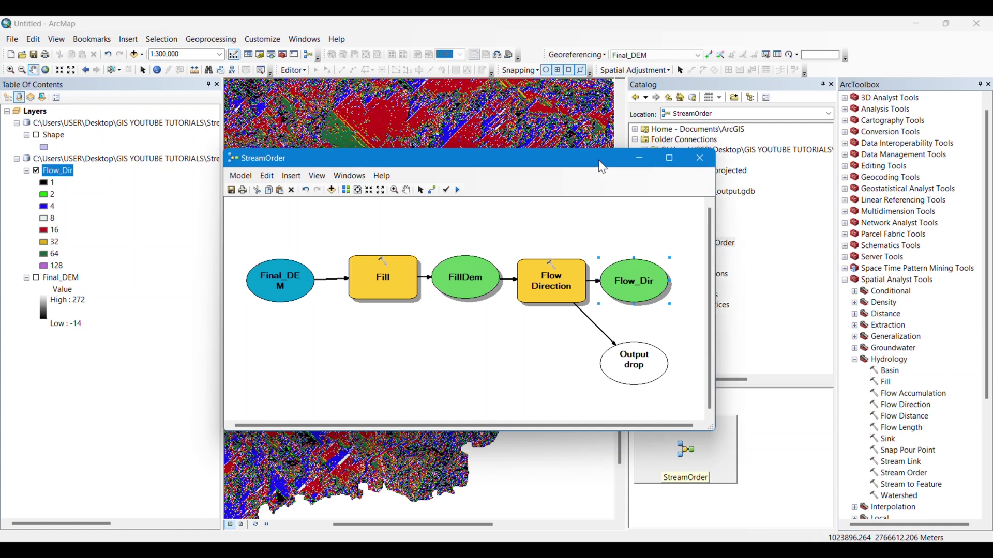
Add the Flow Accumulation tool to the StreamOrder model, widen the model window and place the tool beside Flow_Dir
left_click_drag(603, 167, 556, 163)
left_click(909, 393)
left_click_drag(909, 394, 437, 355)
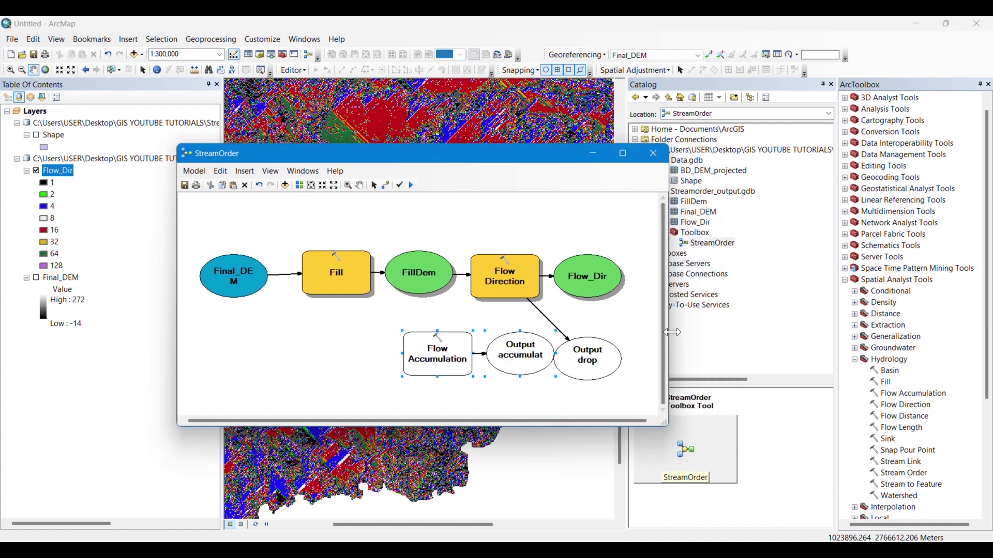
left_click_drag(672, 333, 778, 332)
left_click(419, 348)
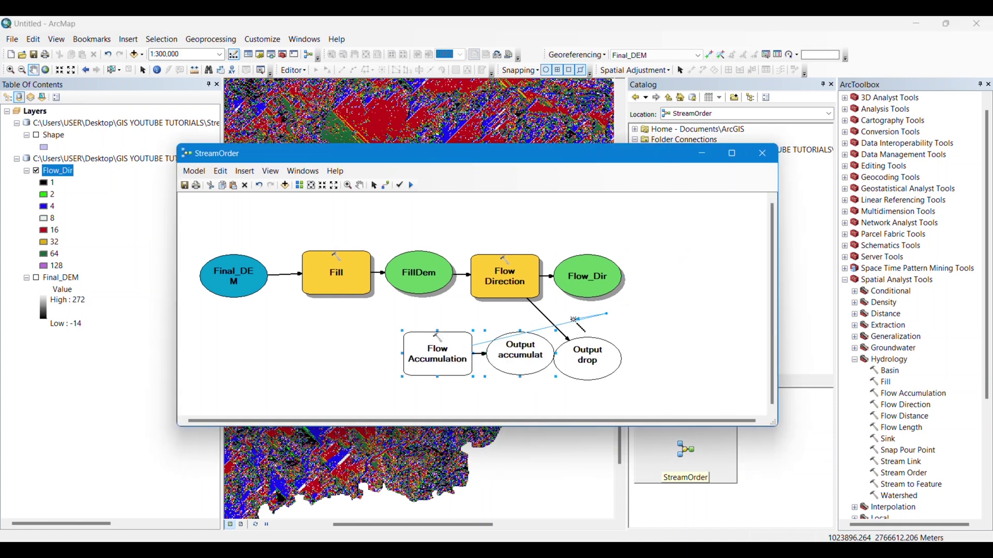
left_click(374, 185)
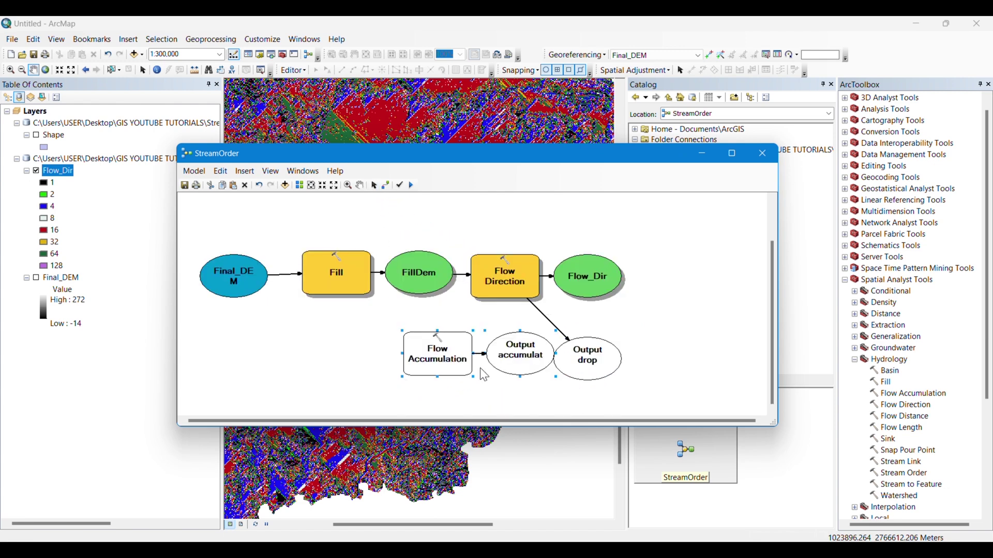
left_click_drag(485, 376, 720, 301)
Connect Flow_Dir to the Flow Accumulation tool as its input raster
left_click(386, 185)
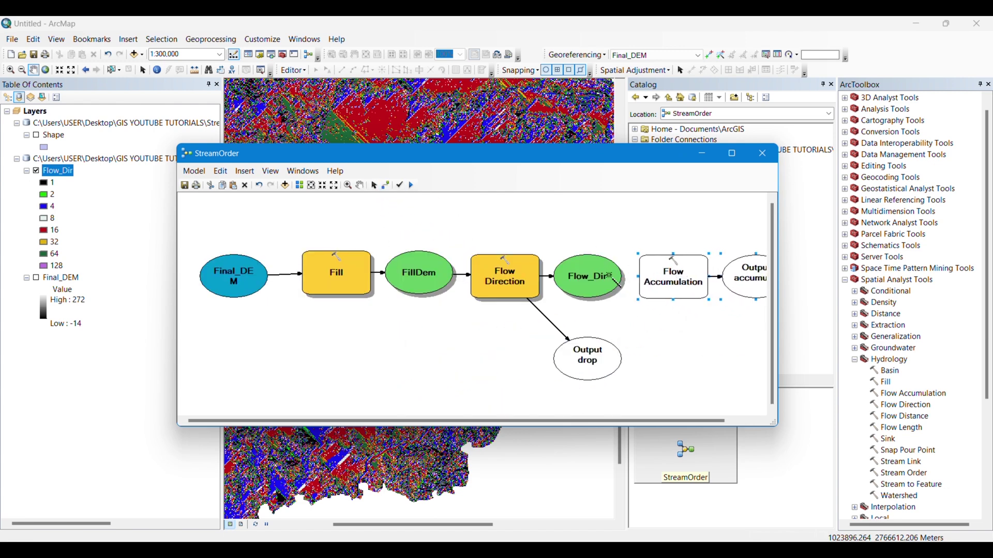
left_click_drag(609, 275, 668, 288)
left_click(681, 286)
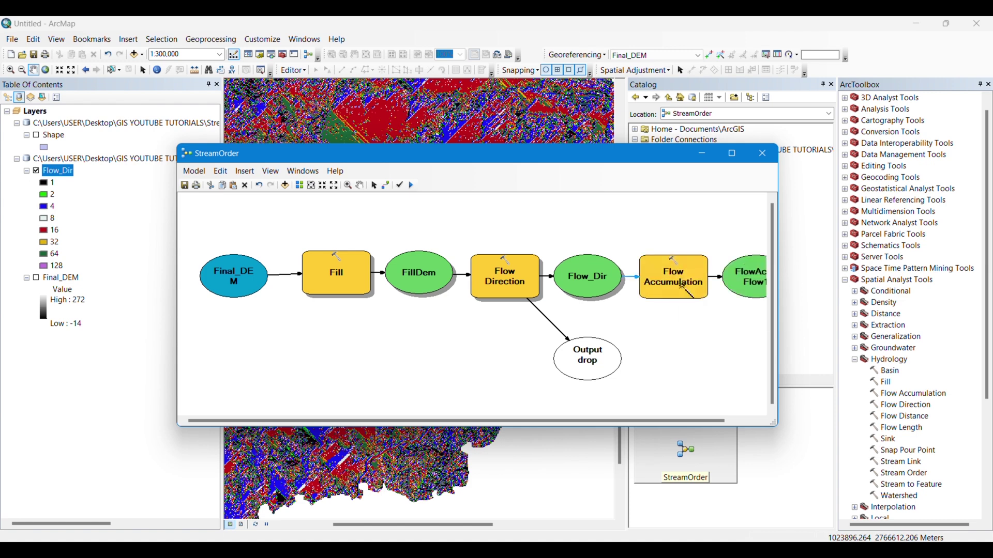
Save the Flow Accumulation output as FlowAcc in Streamorder_output.gdb and run the model
left_click_drag(579, 420, 605, 419)
double_click(722, 276)
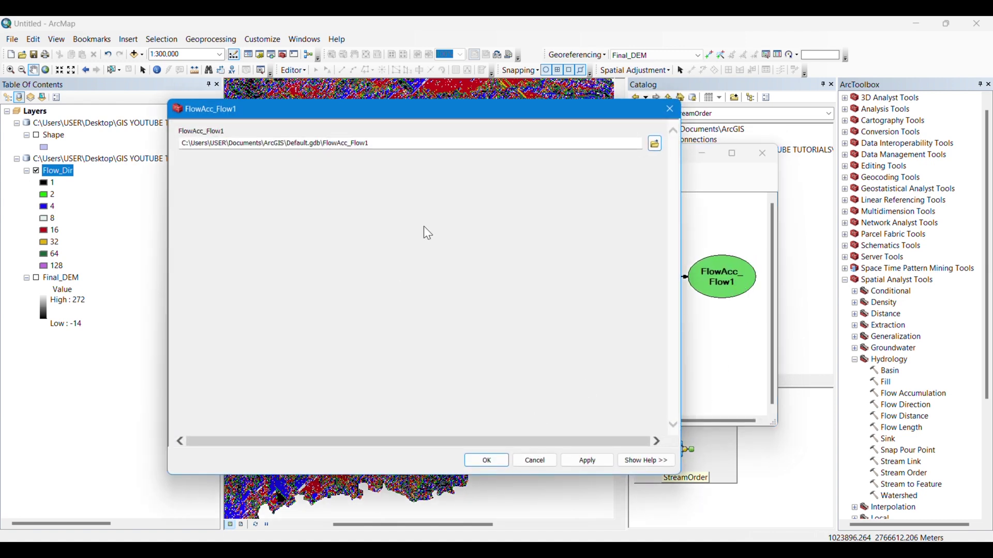
left_click(657, 146)
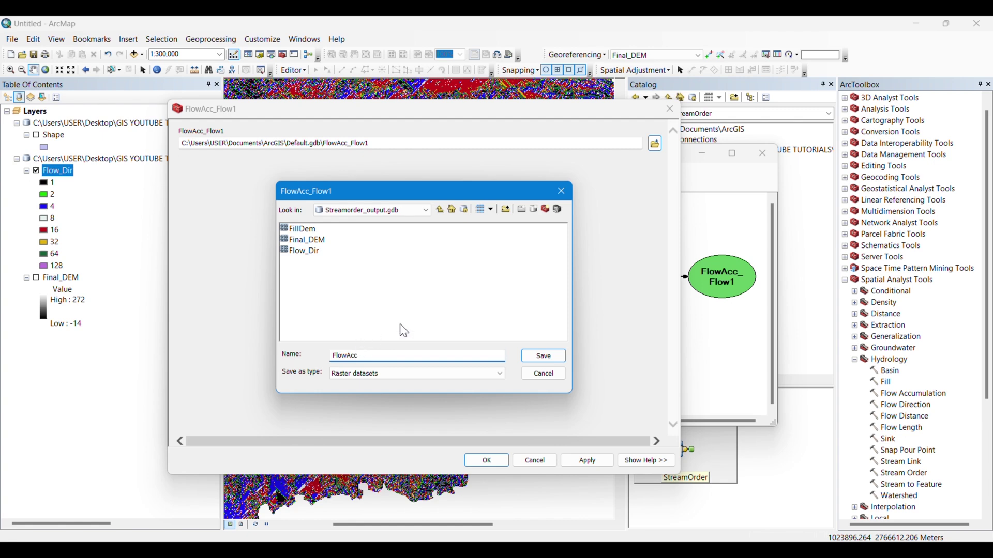
left_click(541, 358)
left_click(487, 462)
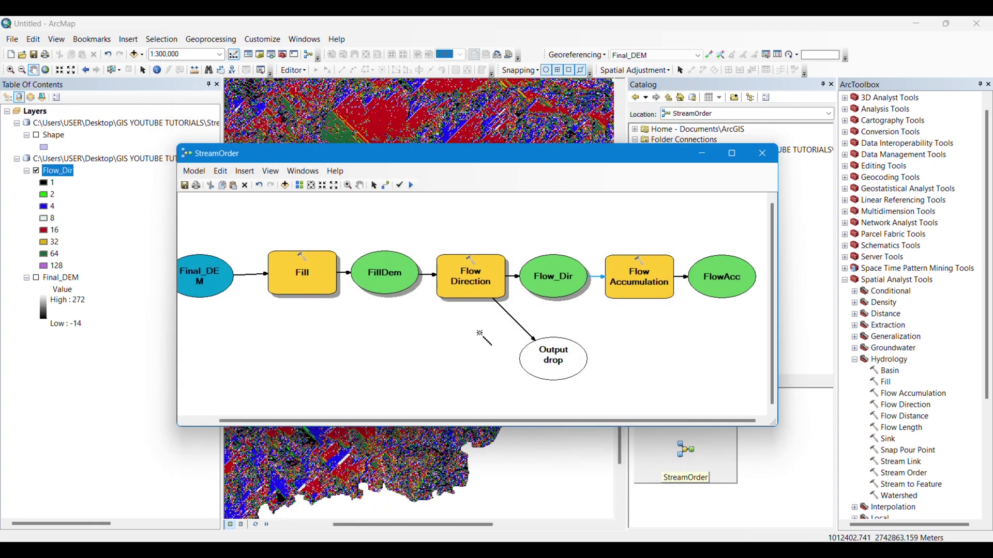
left_click(412, 186)
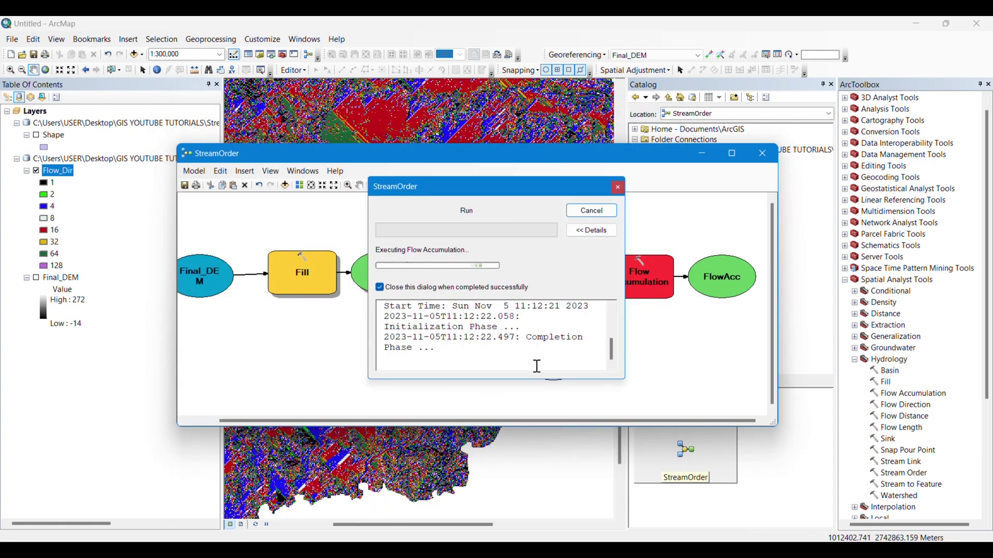
Add the FlowAcc output to the map display, hide the Flow_Dir layer and minimize the model window
right_click(715, 274)
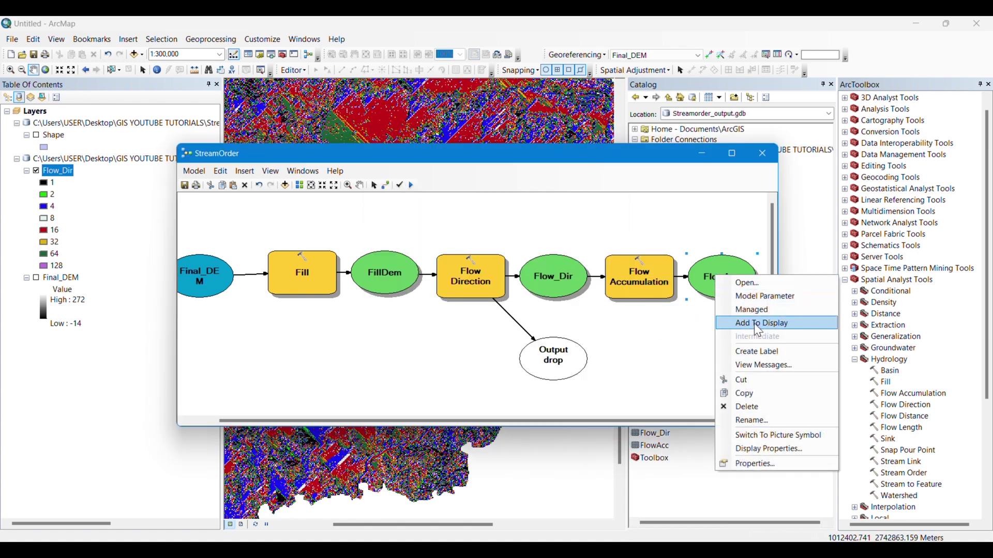
left_click(745, 323)
left_click(38, 240)
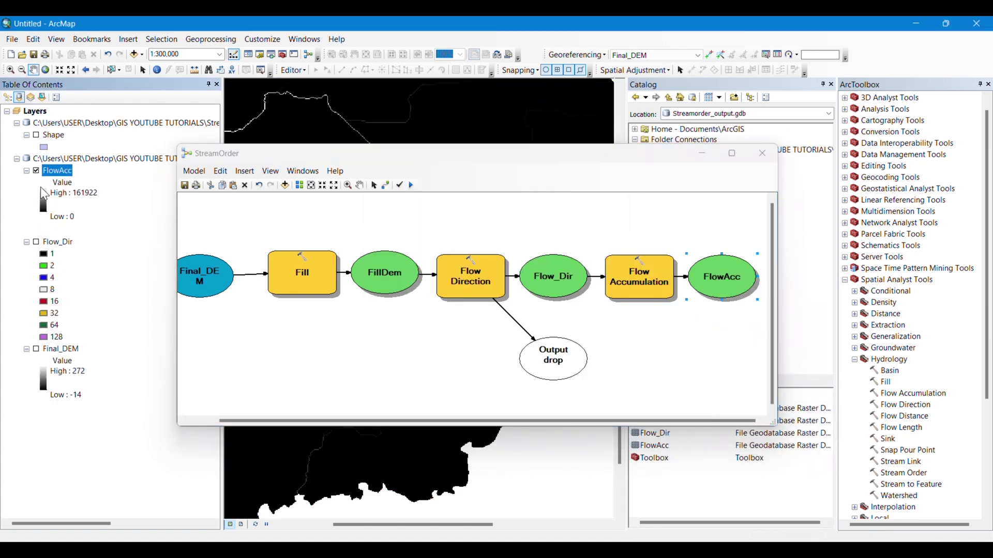
left_click(702, 153)
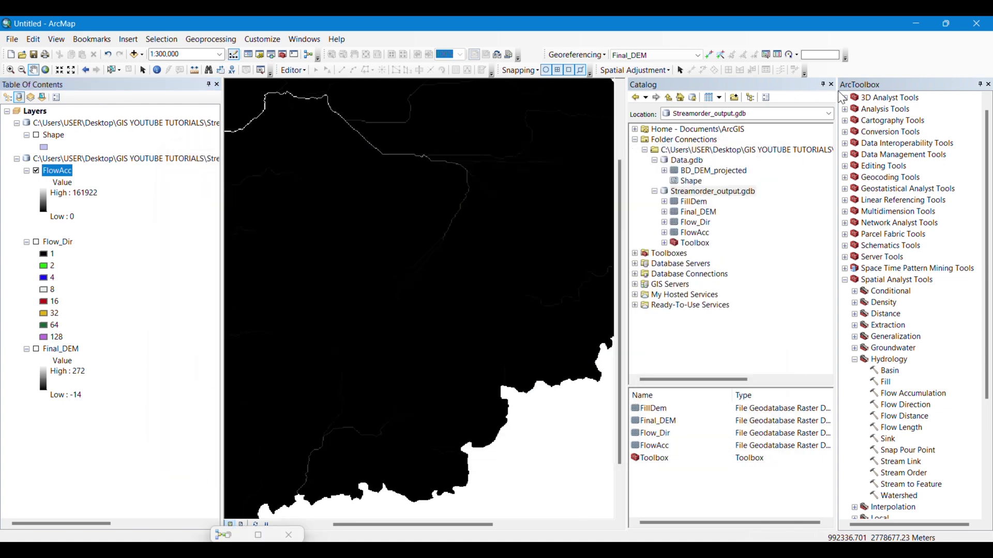
Examine the flow accumulation lines of the FlowAcc raster at full layer extent and at several map scales
right_click(519, 211)
left_click(54, 170)
right_click(54, 170)
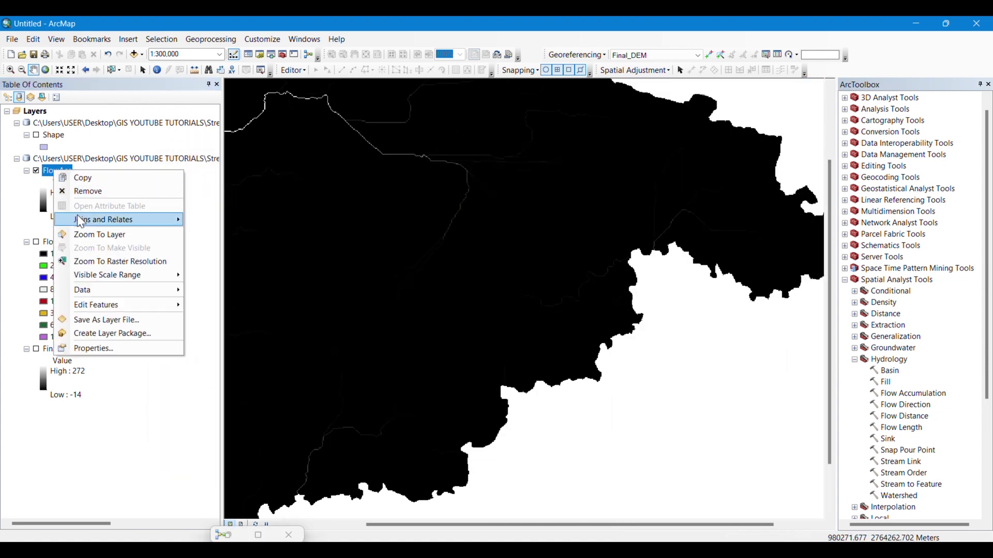
left_click(88, 233)
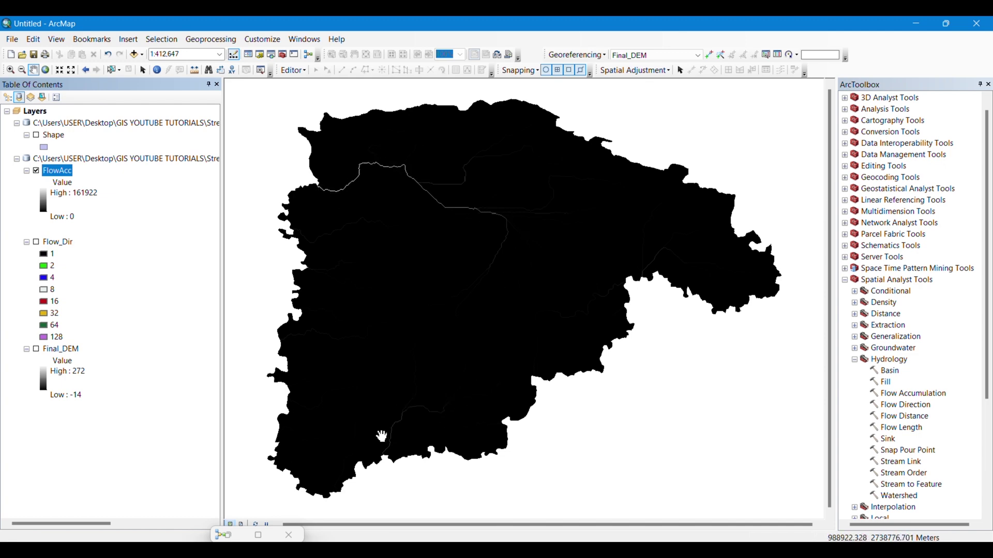
scroll(429, 411, "up", 4)
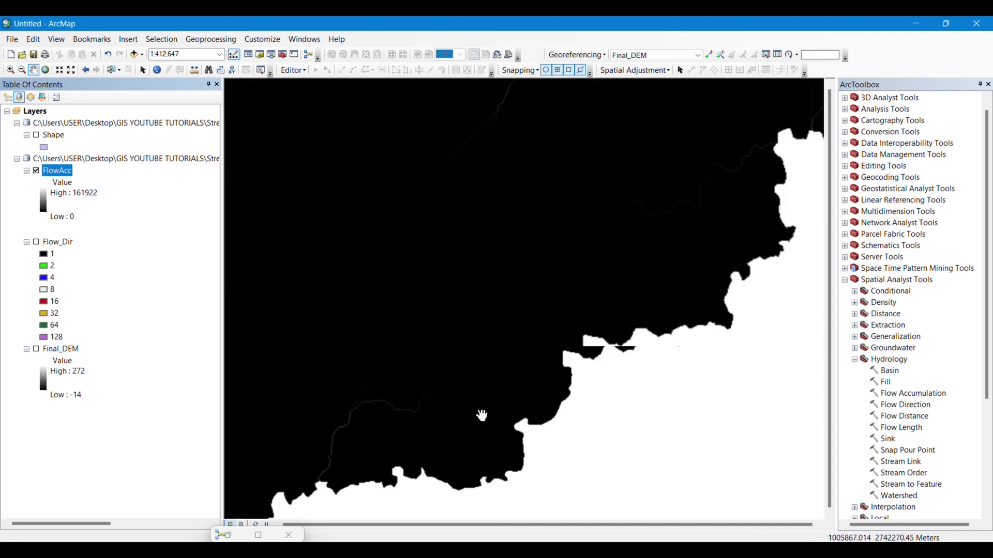
scroll(429, 412, "down", 3)
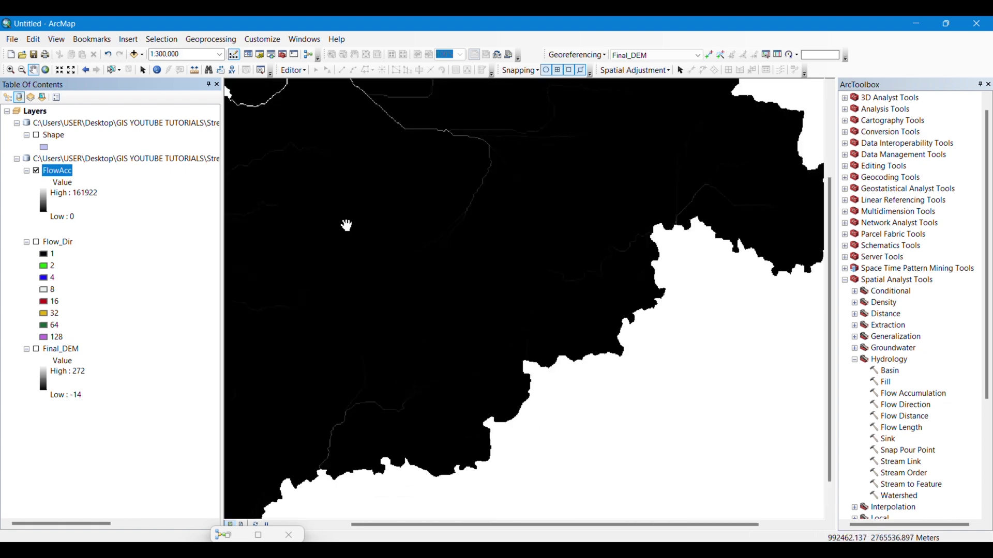
scroll(320, 236, "down", 3)
left_click_drag(312, 233, 494, 264)
scroll(494, 263, "up", 1)
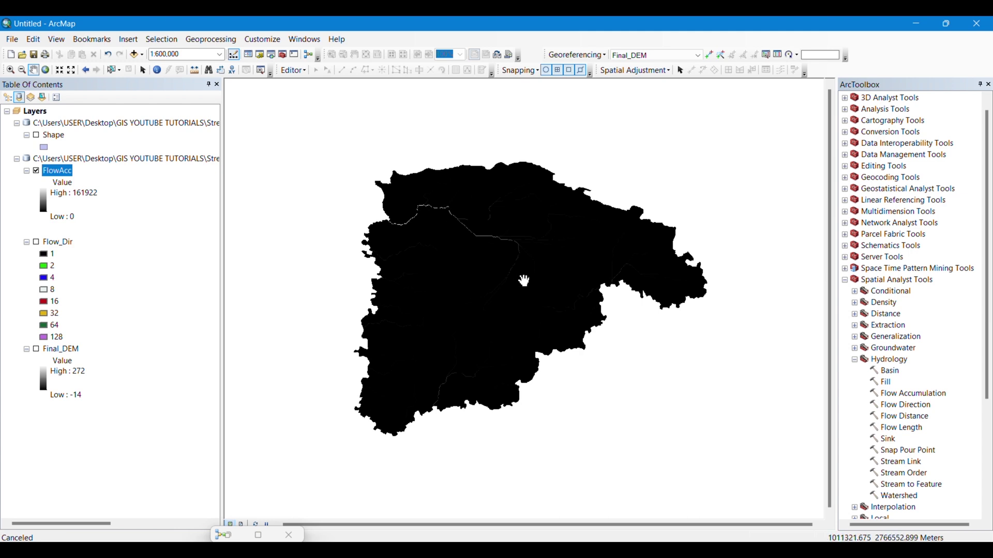
scroll(449, 239, "up", 2)
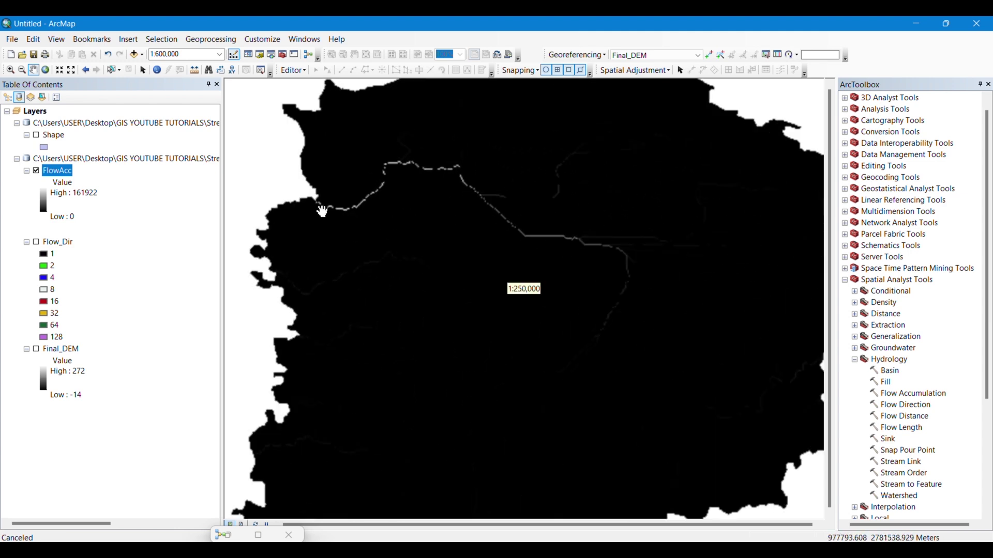
Switch the FlowAcc layer's symbology to Classified with 2 classes
right_click(55, 176)
left_click(85, 355)
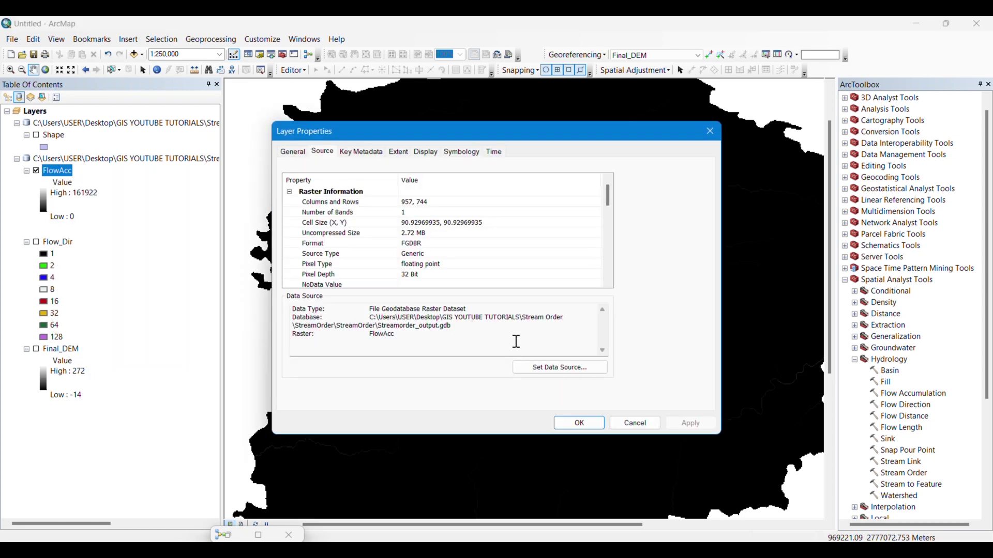
left_click(453, 154)
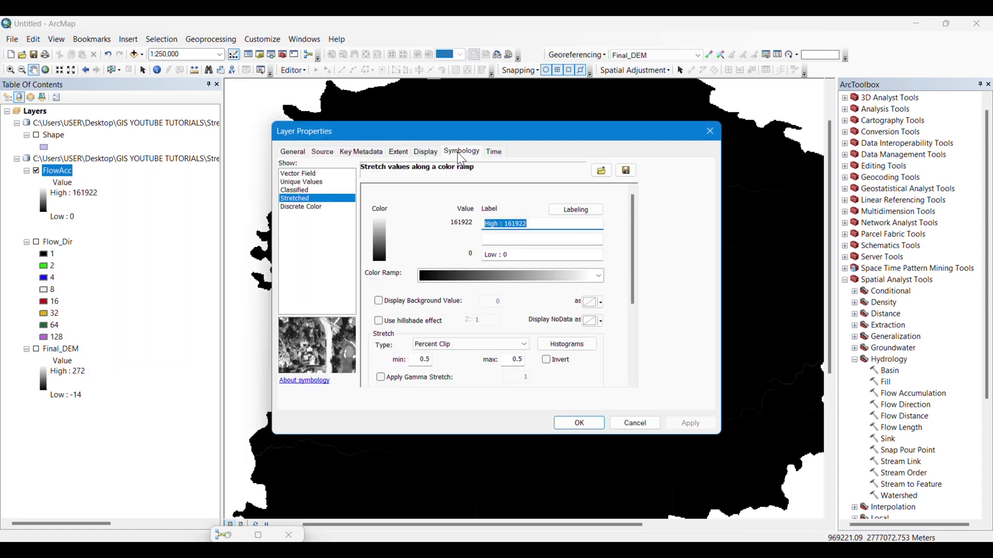
left_click(294, 190)
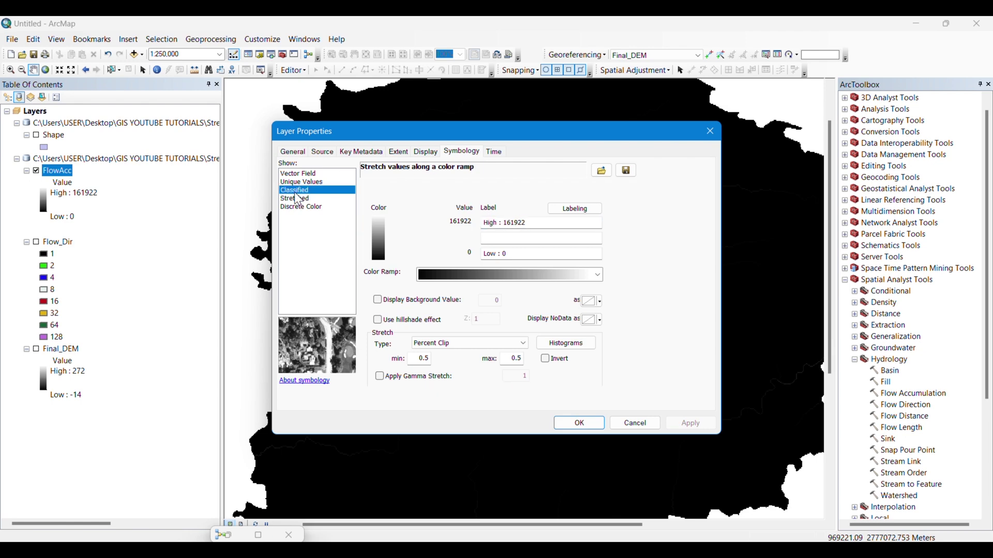
left_click(556, 231)
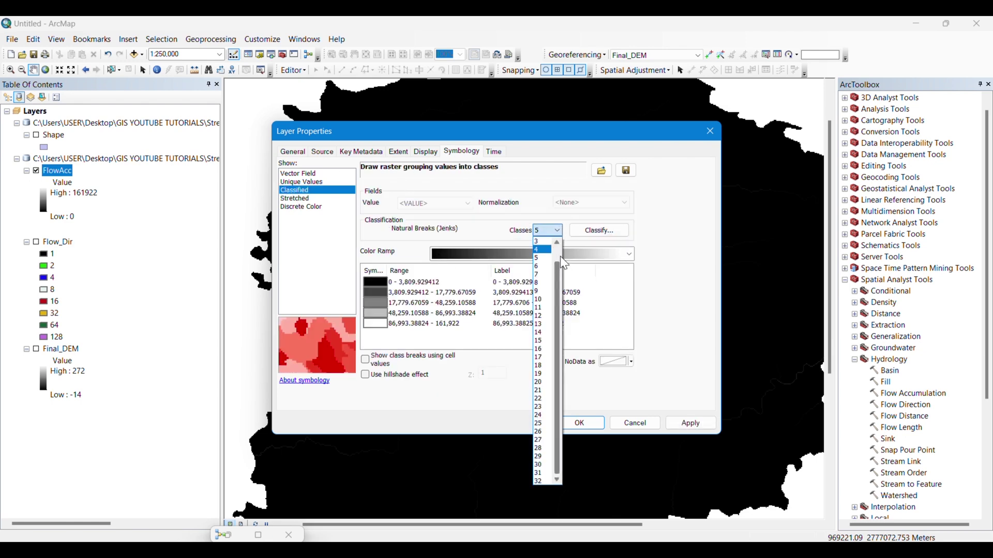
left_click(542, 249)
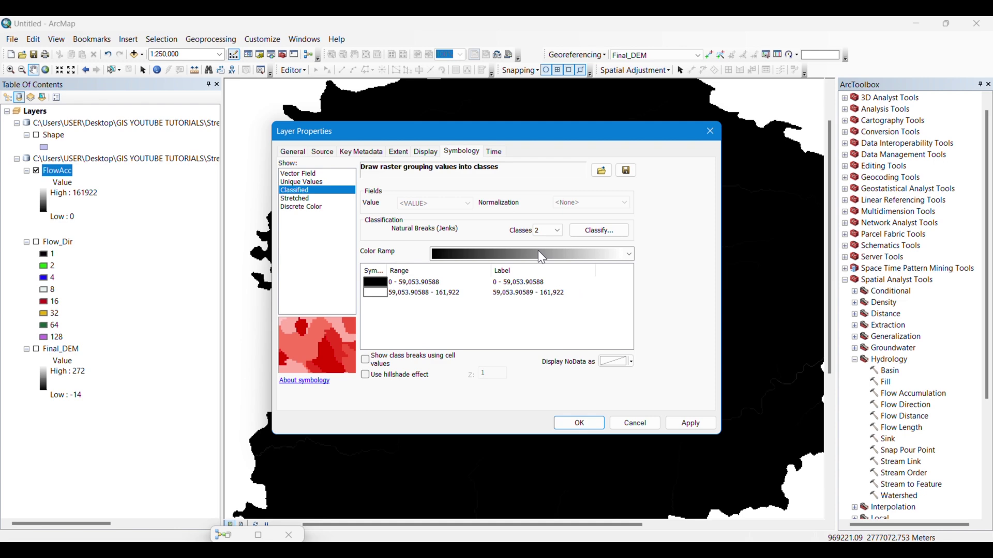
left_click_drag(431, 140, 186, 140)
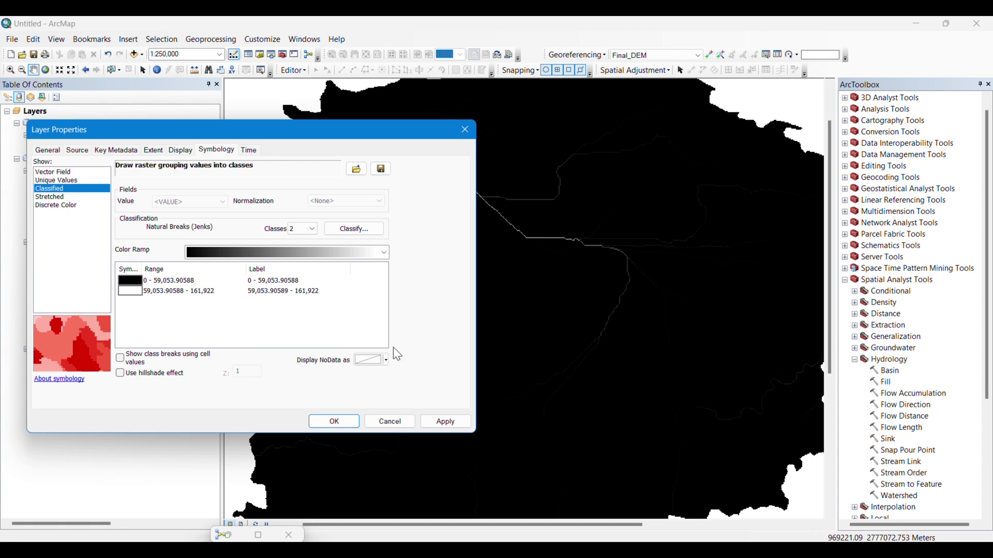
Set the first class break value of FlowAcc to 200 and apply the symbology
left_click(352, 232)
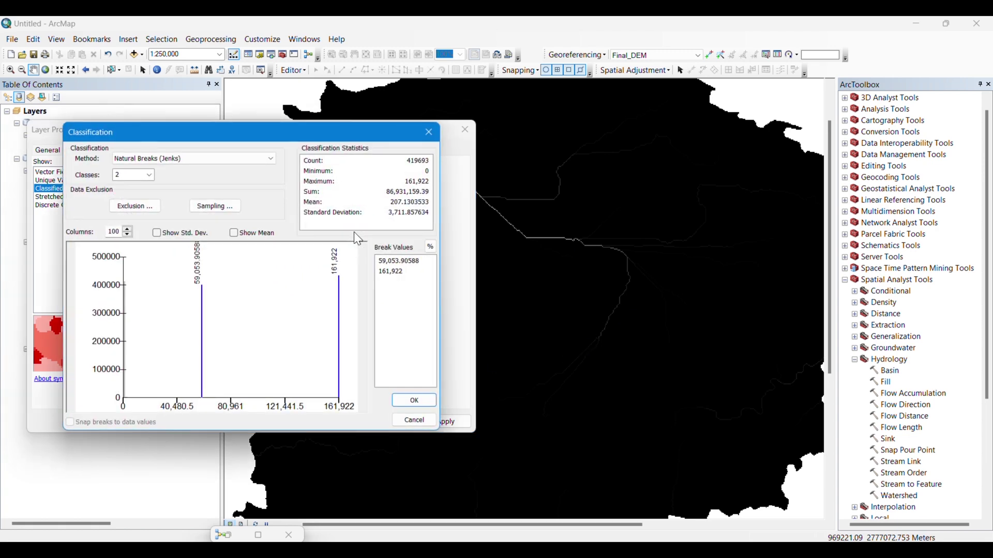
left_click(396, 264)
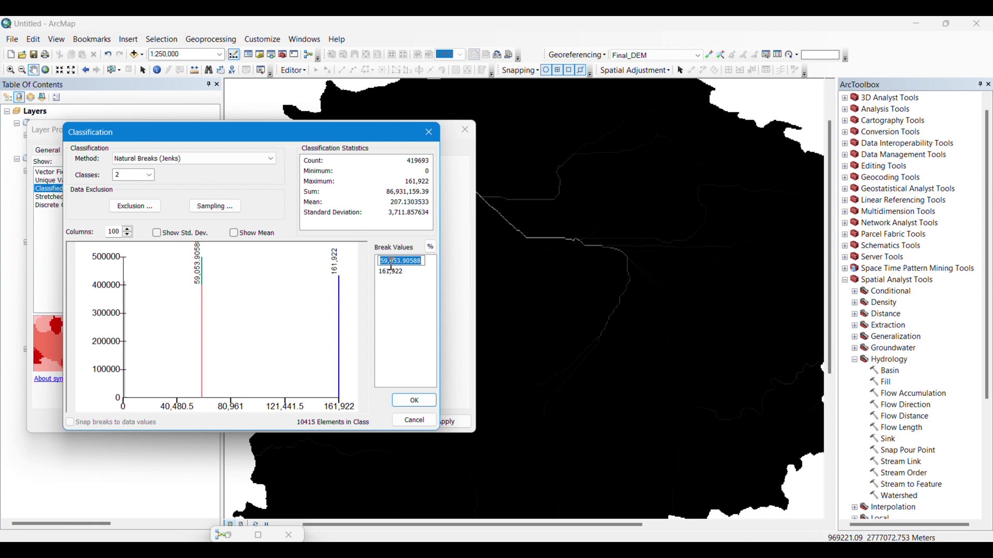
type("200")
key("Return")
left_click(415, 403)
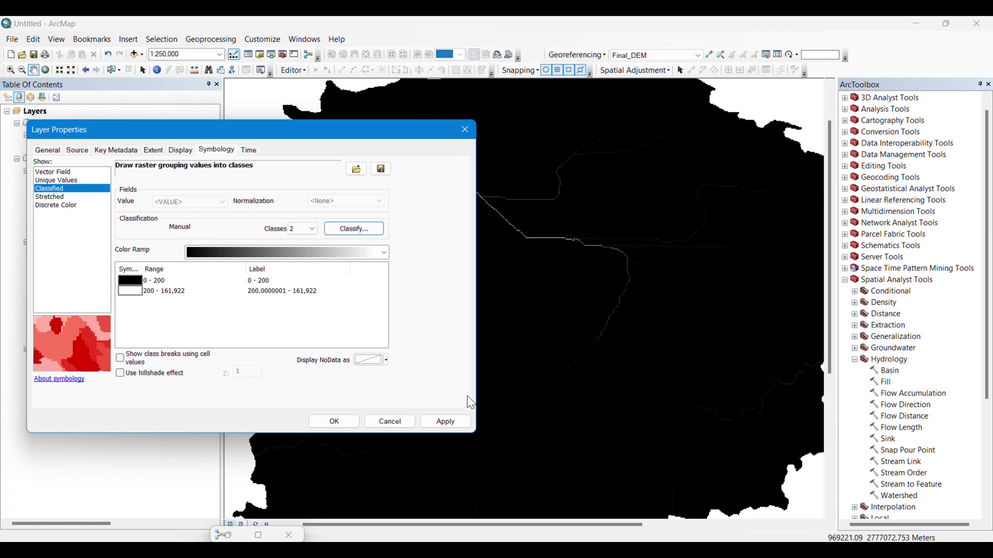
left_click(448, 422)
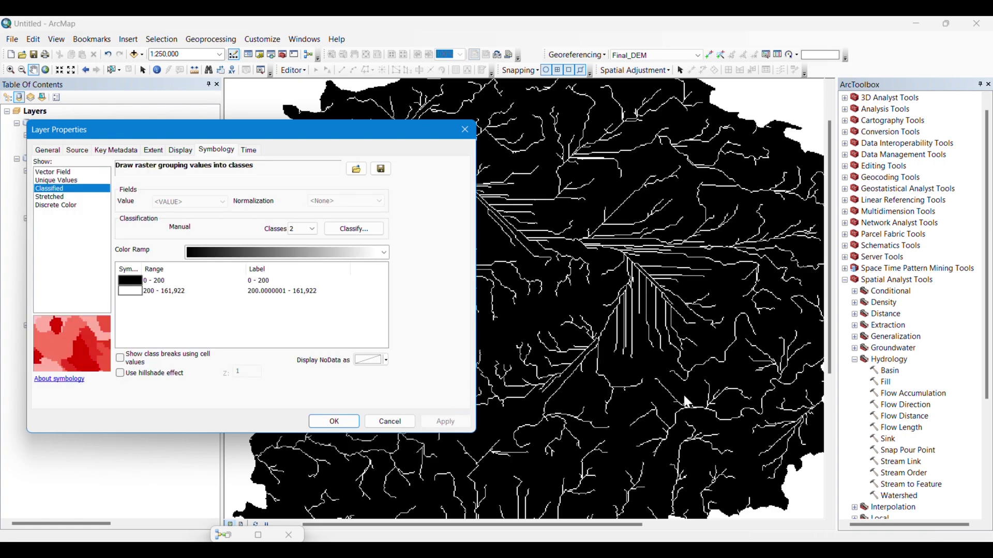
left_click(332, 422)
Set the first class break value of FlowAcc to 1000 and apply the symbology
scroll(514, 424, "up", 2)
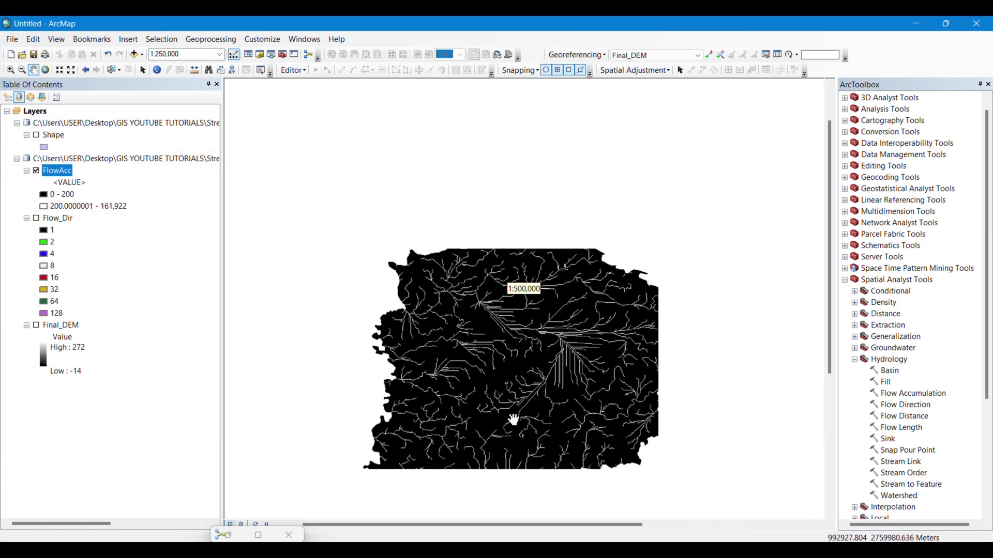
left_click_drag(546, 434, 538, 378)
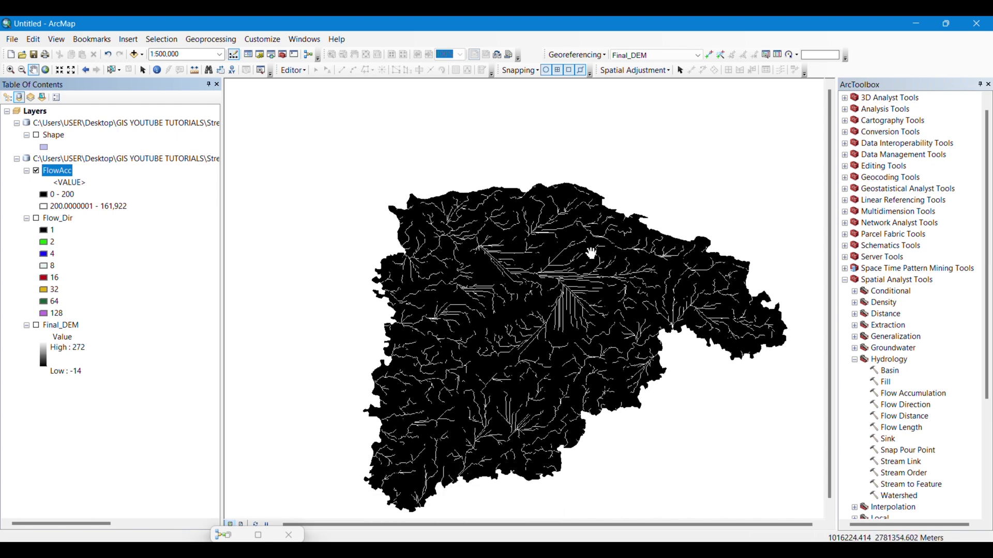
scroll(549, 324, "down", 2)
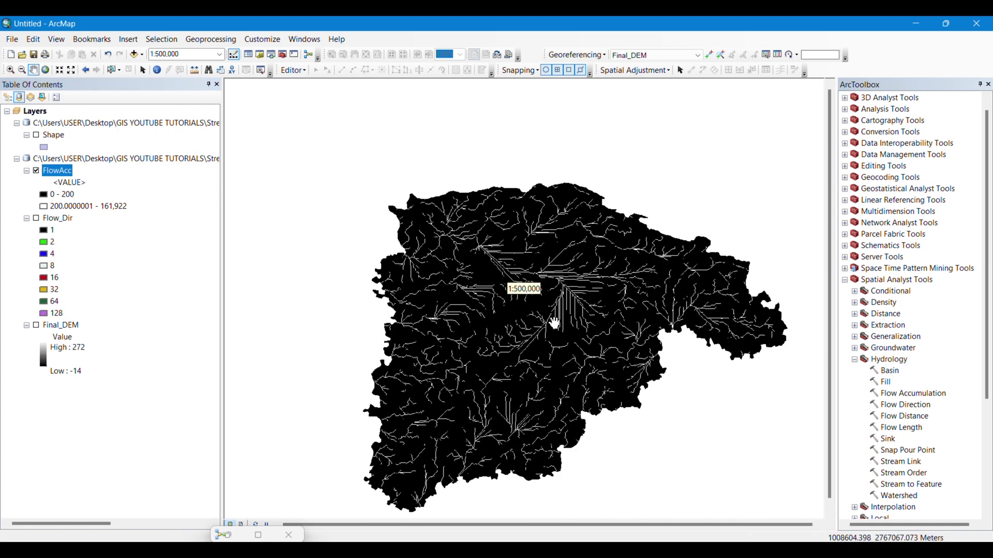
right_click(56, 172)
left_click(90, 350)
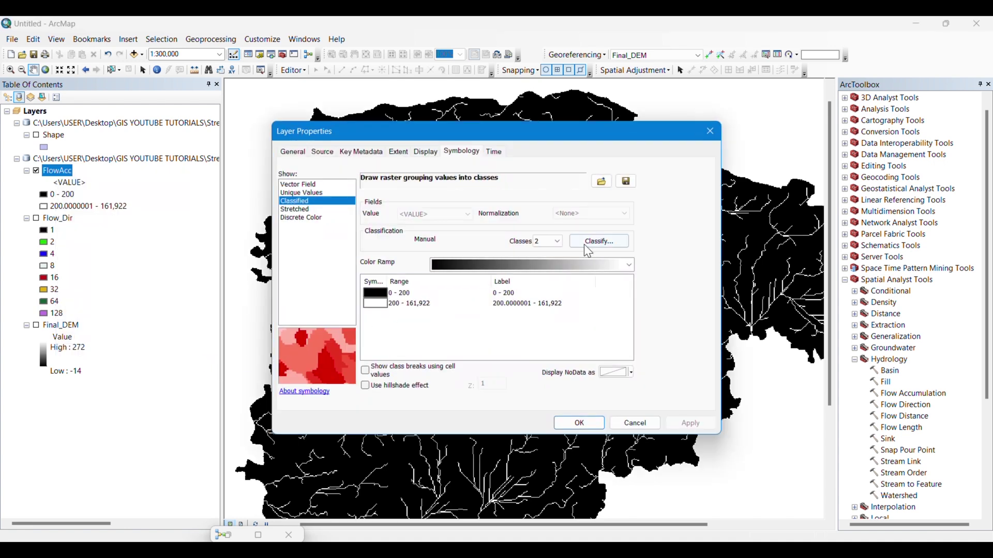
left_click(588, 248)
left_click(637, 263)
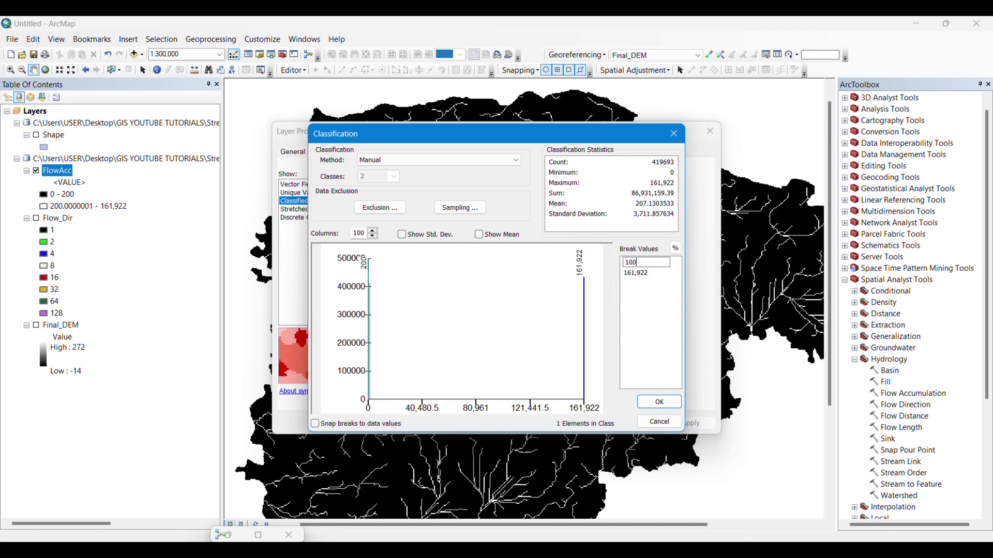
left_click(656, 403)
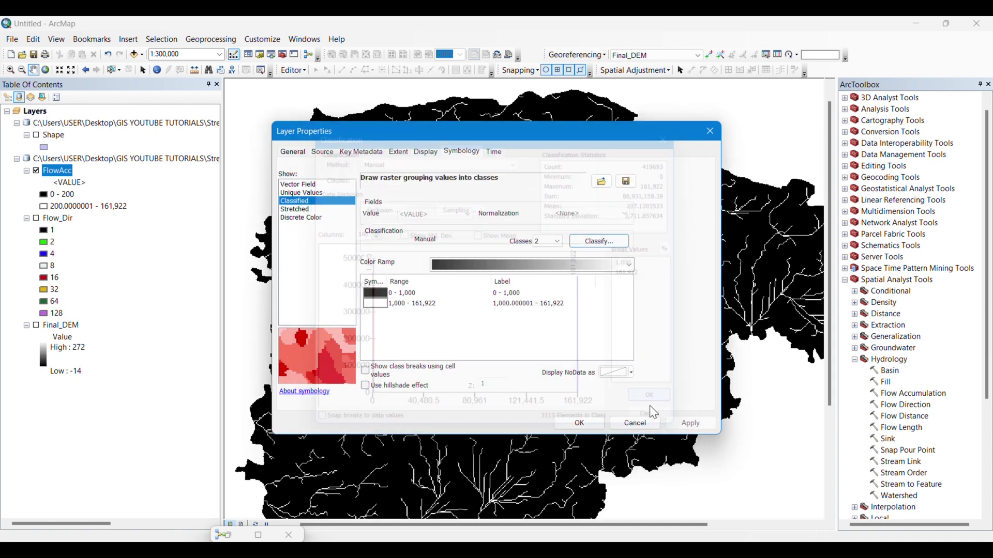
left_click(575, 424)
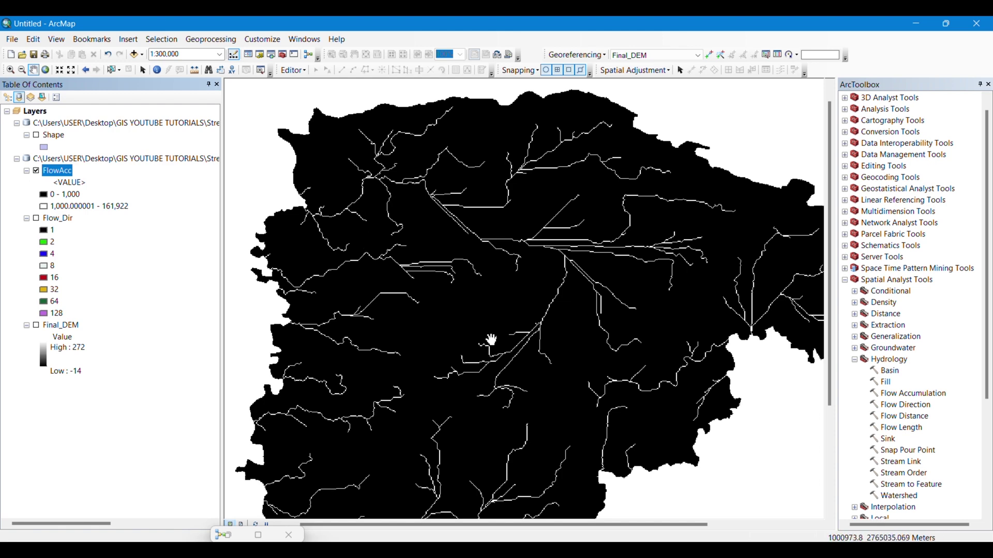
Set the first class break value of FlowAcc to 50 and apply the symbology
right_click(56, 173)
left_click(100, 347)
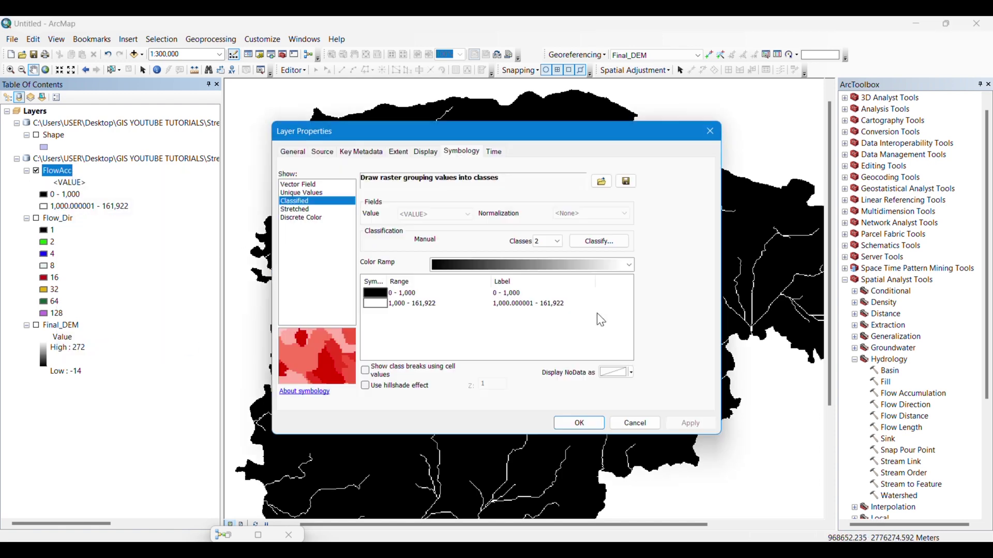
left_click(598, 243)
left_click(646, 263)
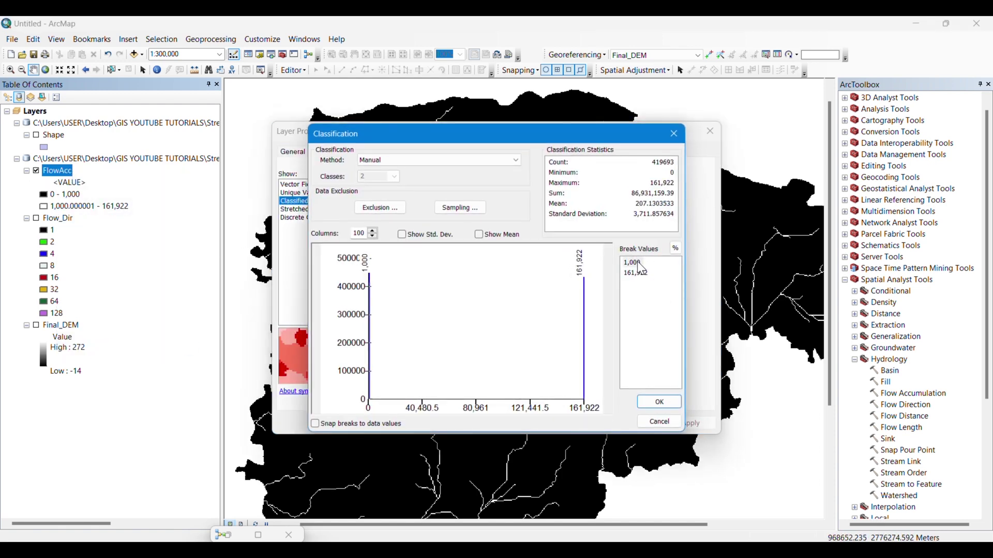
left_click_drag(648, 262, 620, 268)
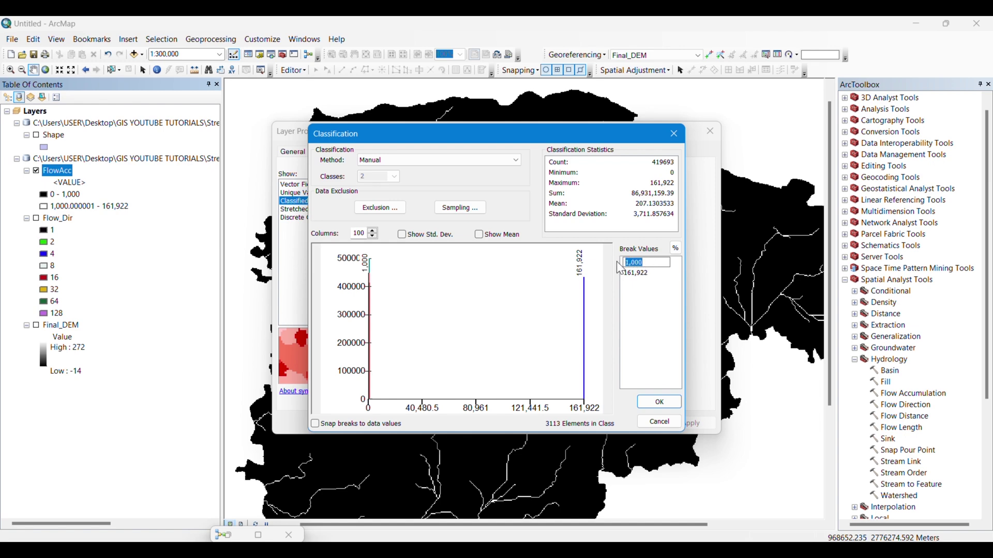
left_click(659, 403)
left_click(576, 424)
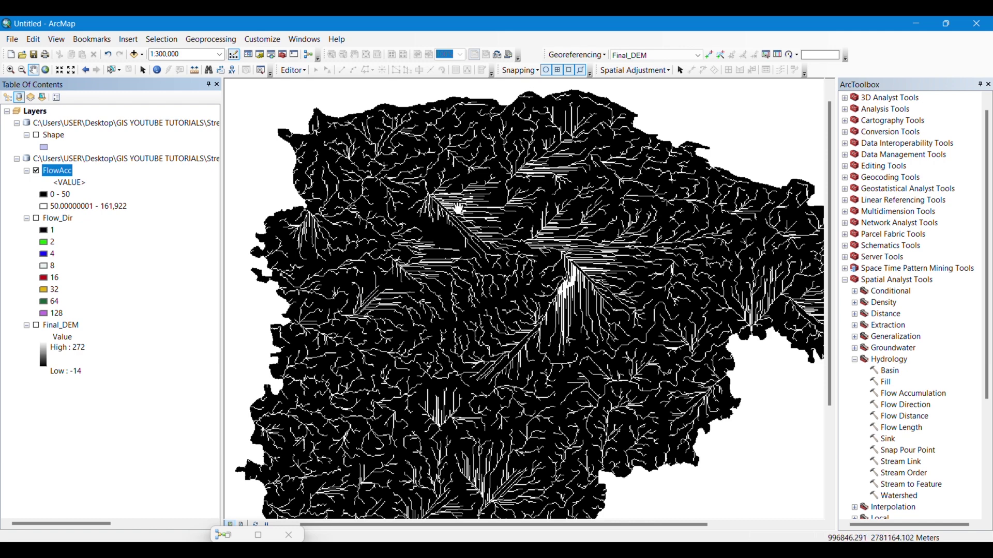
Set the first class break value of FlowAcc back to 200 and apply the symbology
right_click(55, 171)
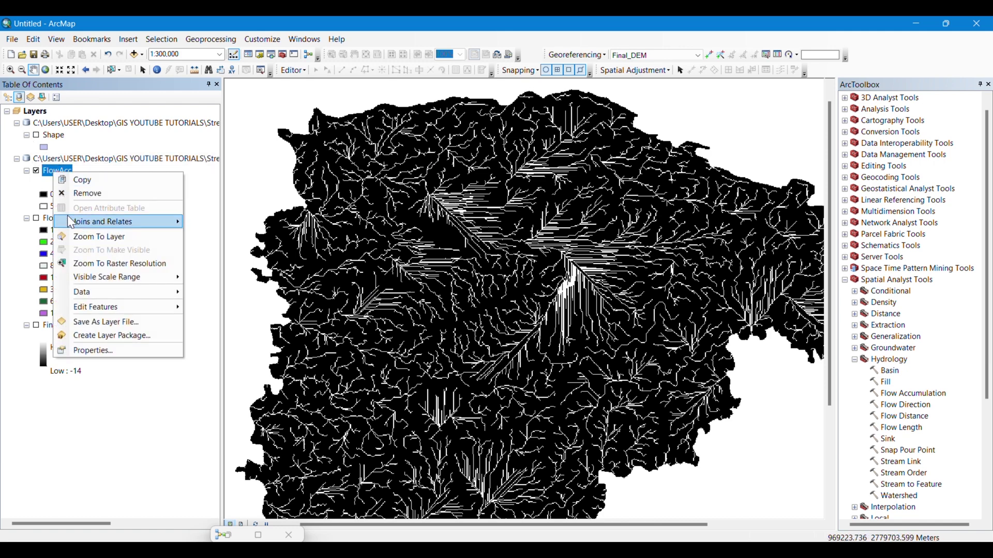
left_click(118, 351)
double_click(517, 293)
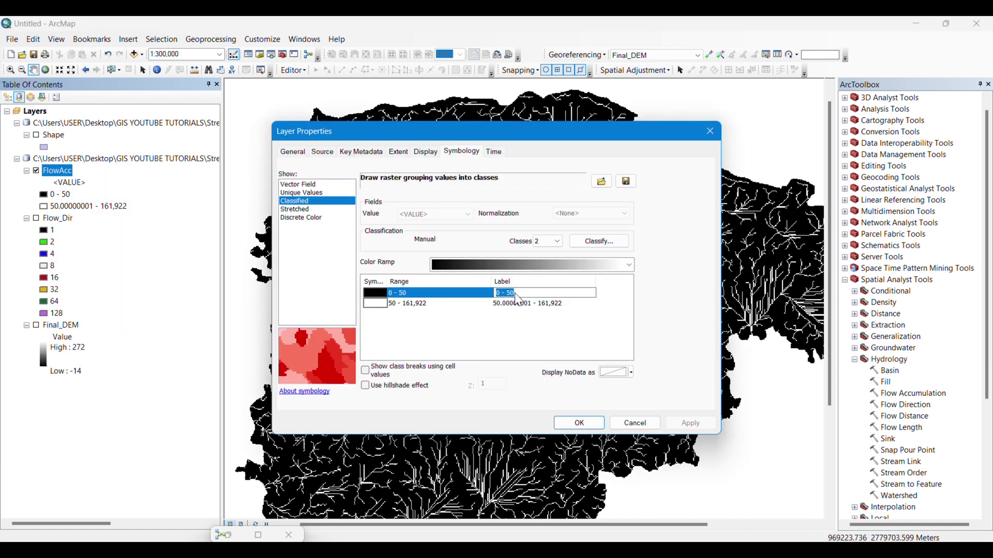
left_click(607, 243)
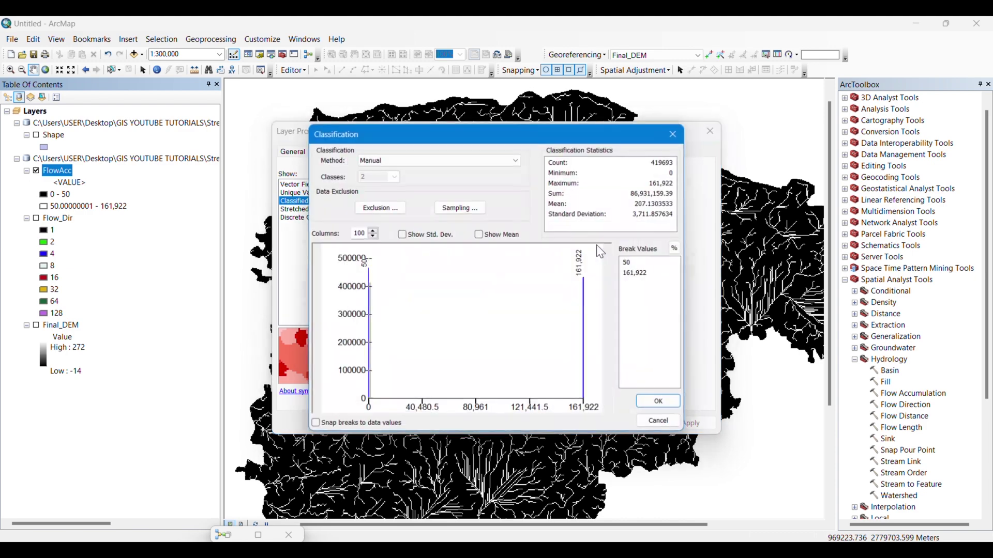
left_click(639, 263)
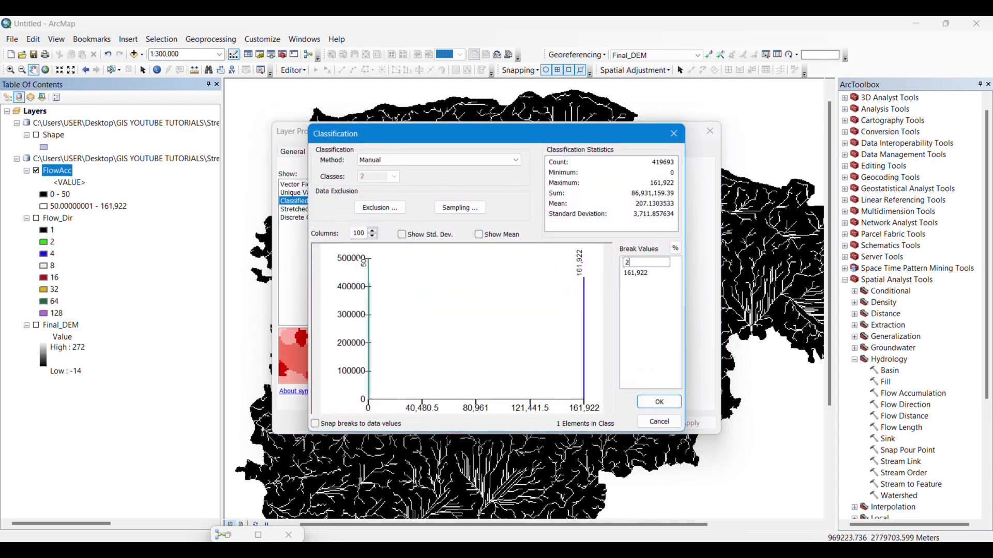
left_click(657, 403)
left_click(576, 422)
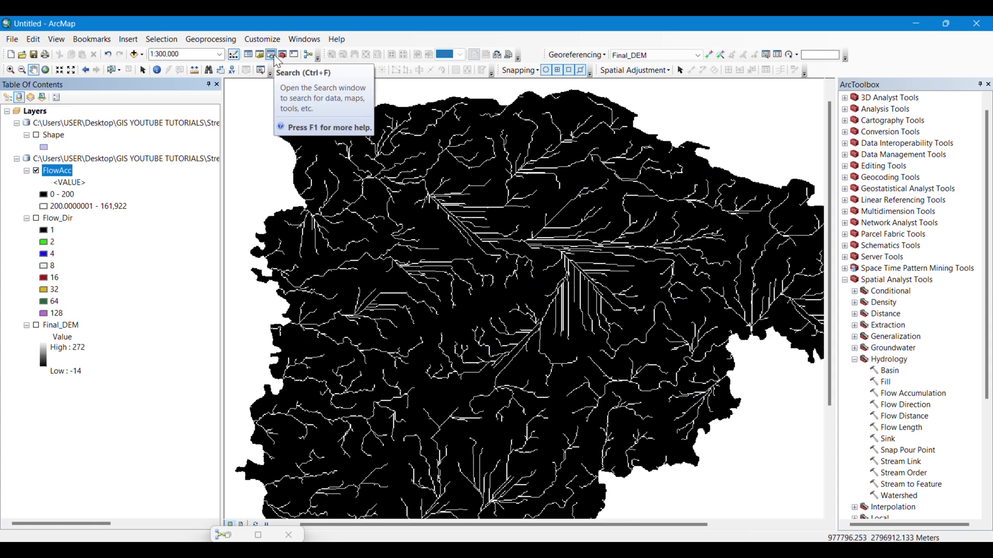
Open the StreamOrder model from the toolbox in Streamorder_output.gdb for editing and make room in its window beyond FlowAcc
left_click(260, 54)
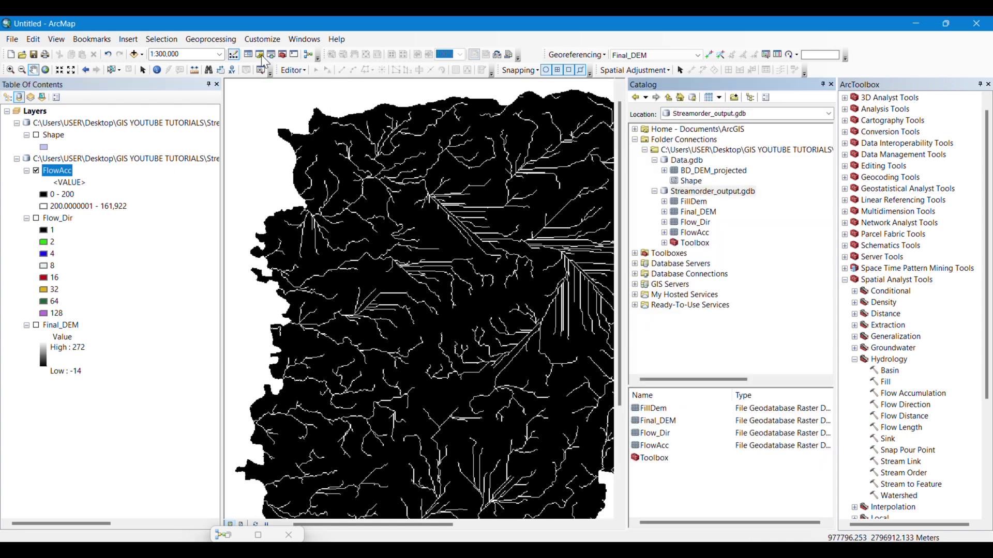
left_click(664, 242)
right_click(698, 253)
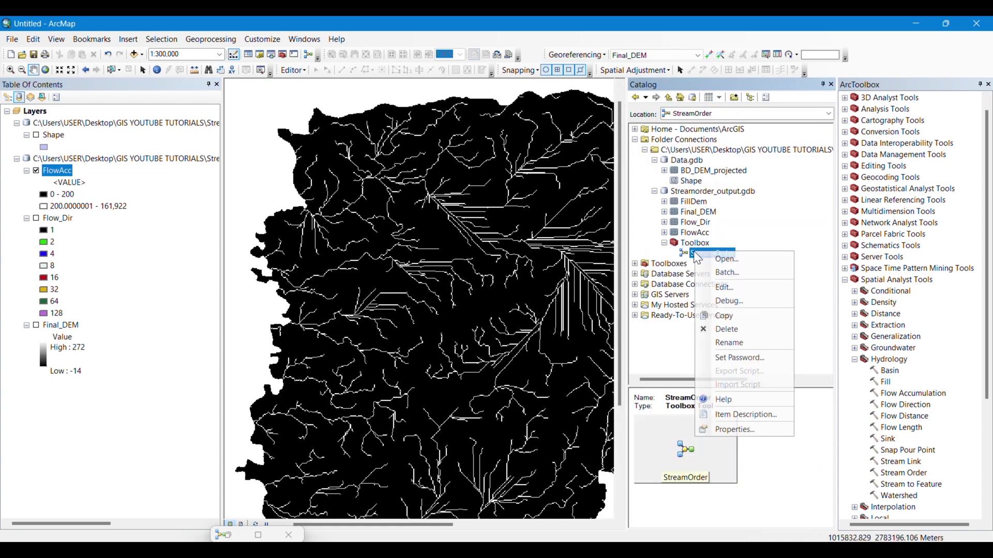
left_click(726, 287)
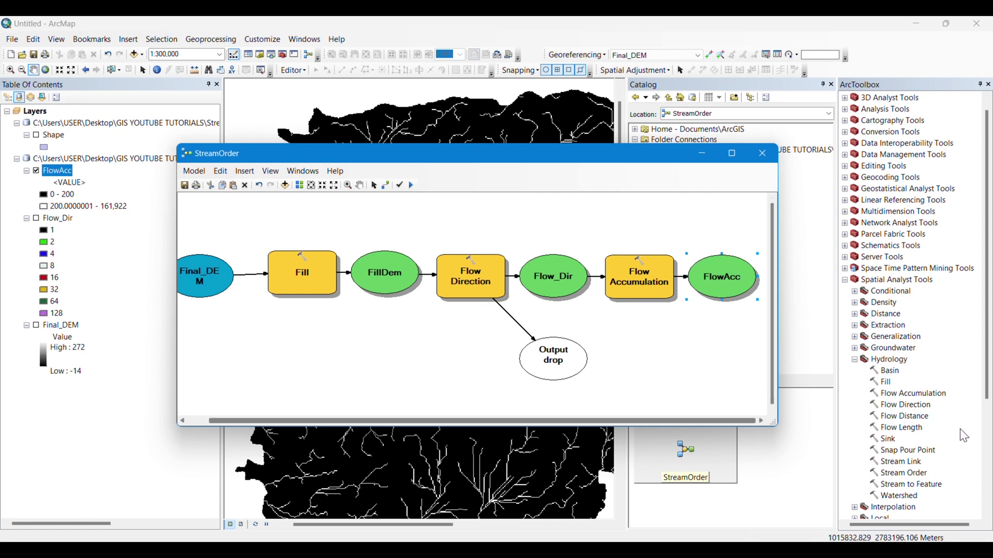
left_click_drag(778, 305, 874, 305)
left_click_drag(706, 162, 634, 161)
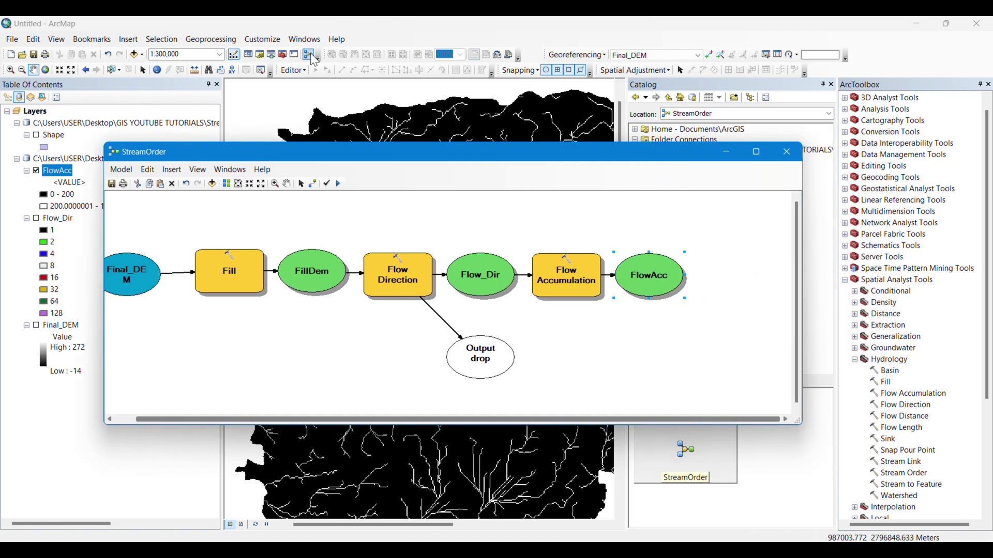
Search the available tools for "calculate raster" and for "raster calculator"
left_click(270, 55)
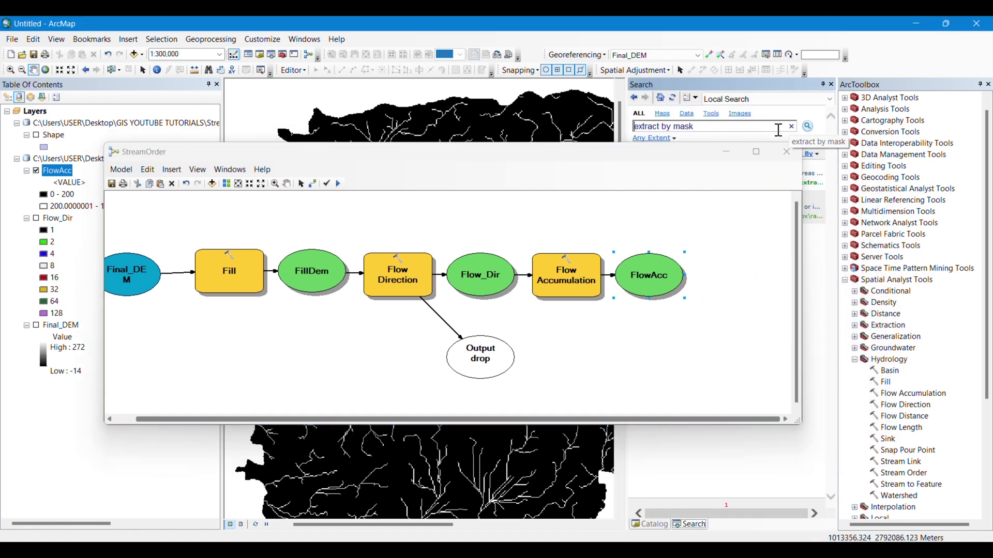
left_click(726, 151)
left_click_drag(694, 126, 626, 125)
type("calculate raster")
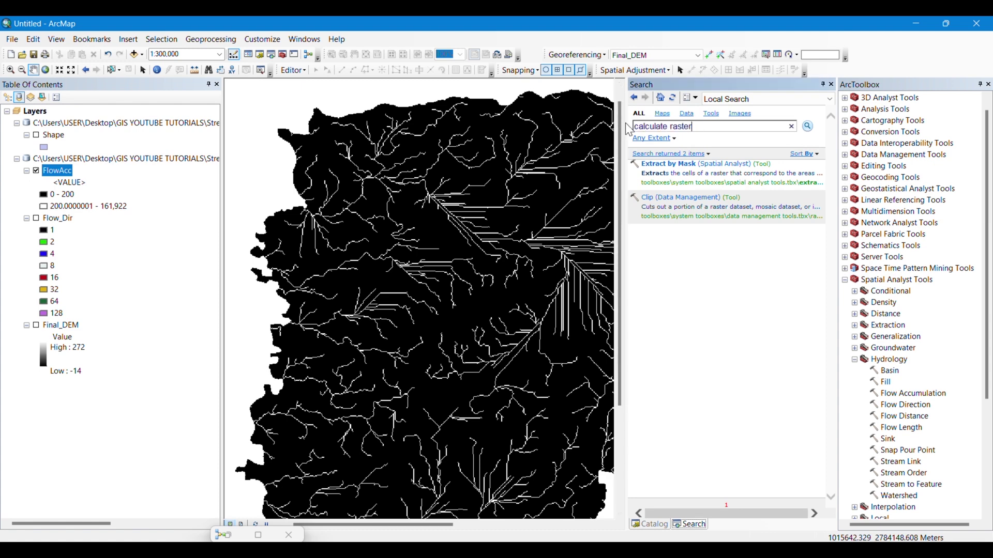
key("Return")
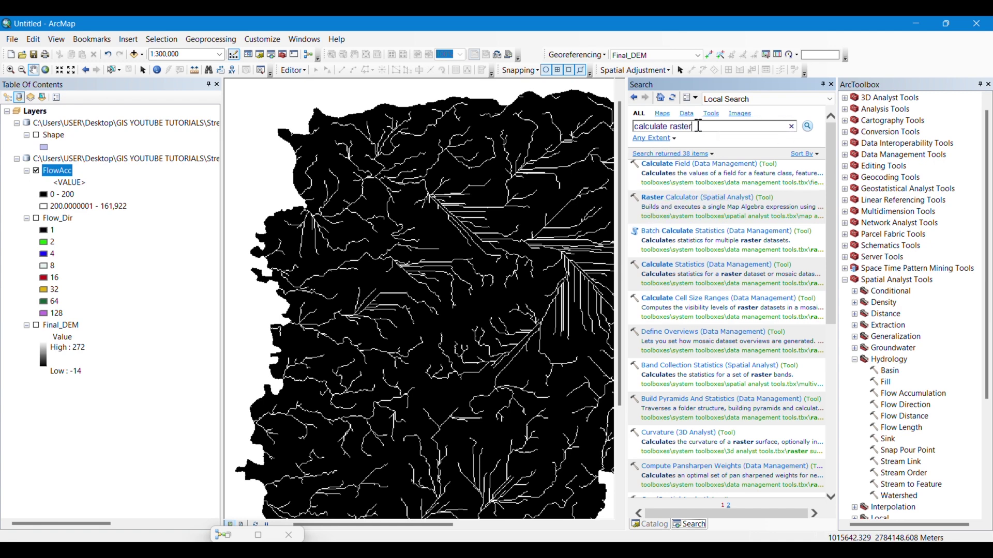
left_click_drag(695, 127, 623, 121)
type("raster calculator")
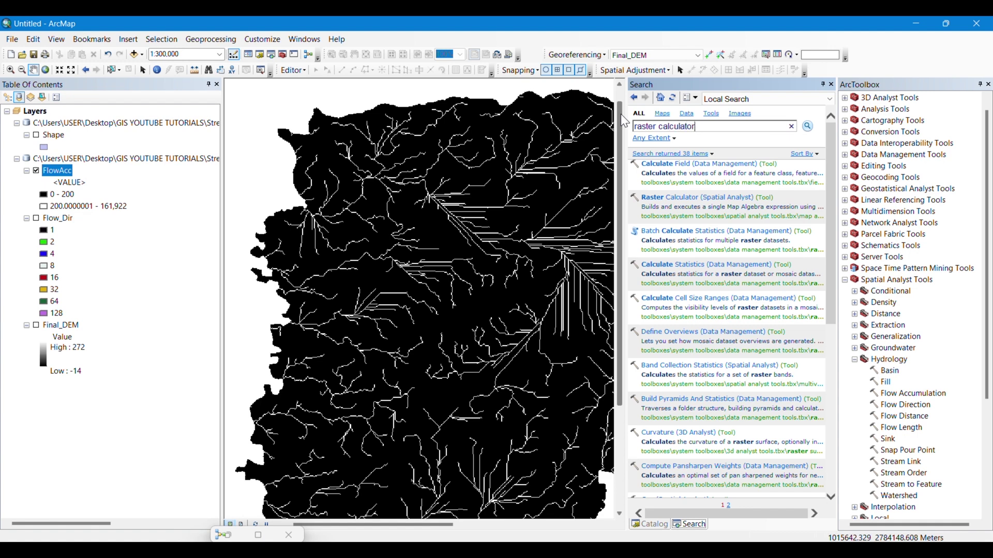
key("Return")
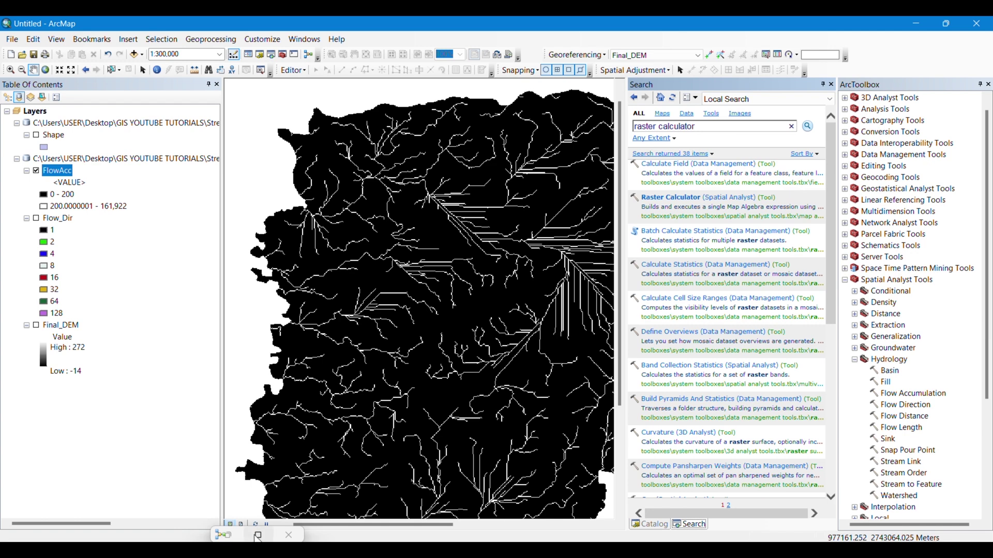
Bring the StreamOrder model back up for editing and place its window clear of the tool search area
mouse_move(258, 537)
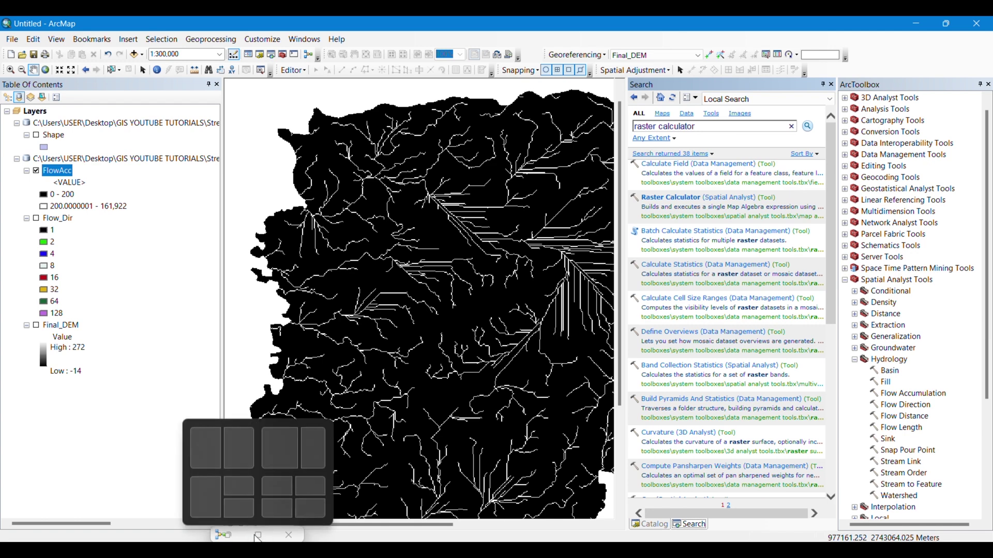
left_click(224, 538)
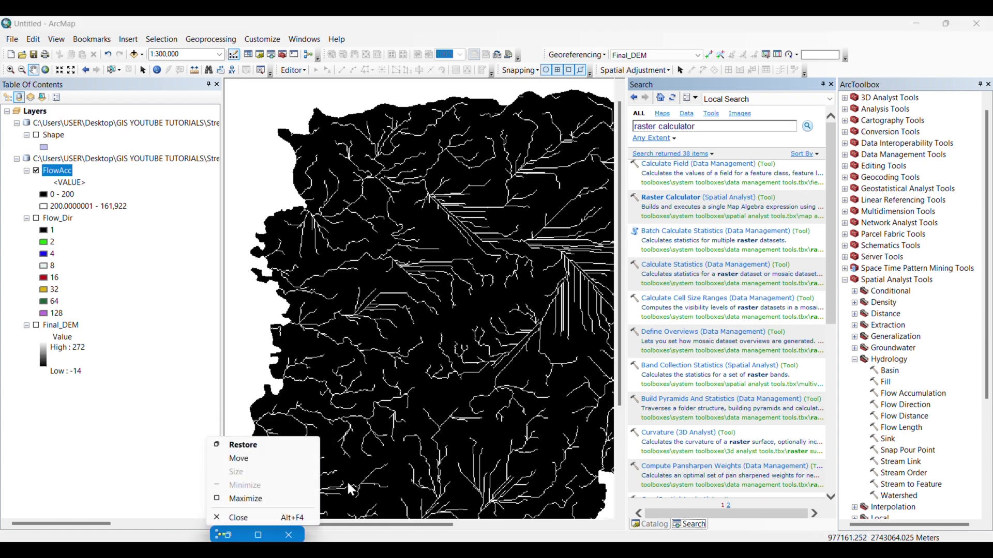
left_click(376, 519)
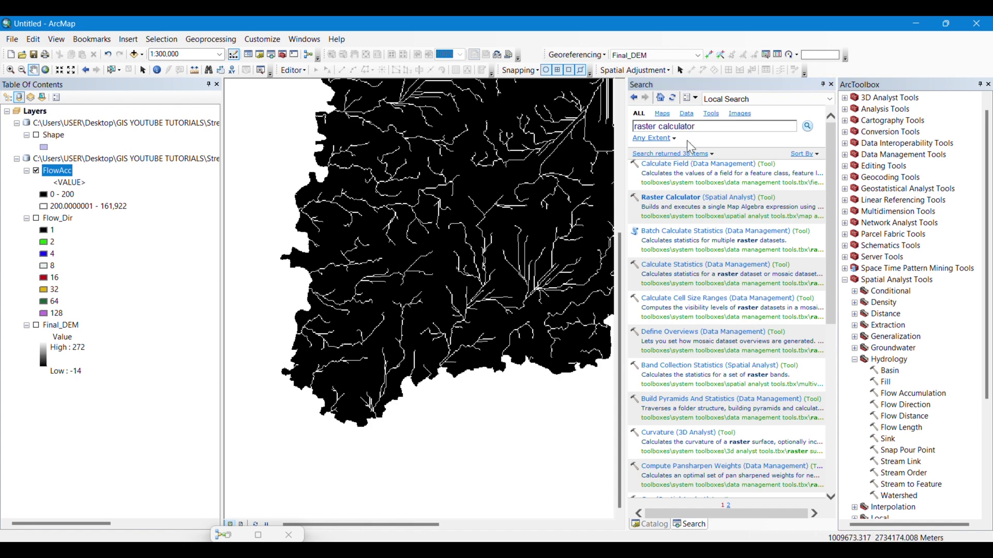
left_click(831, 84)
right_click(711, 253)
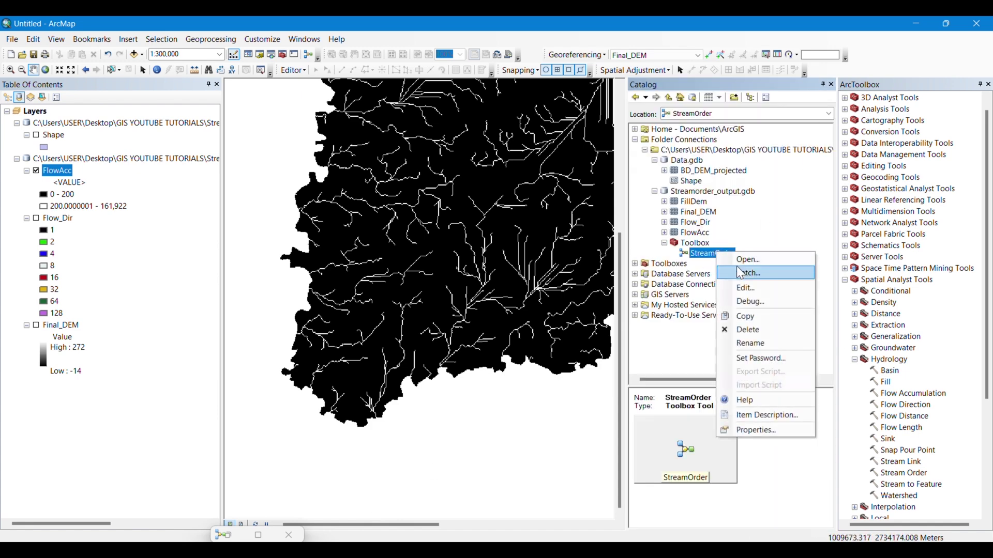
left_click(727, 271)
left_click_drag(632, 164, 524, 229)
left_click(831, 85)
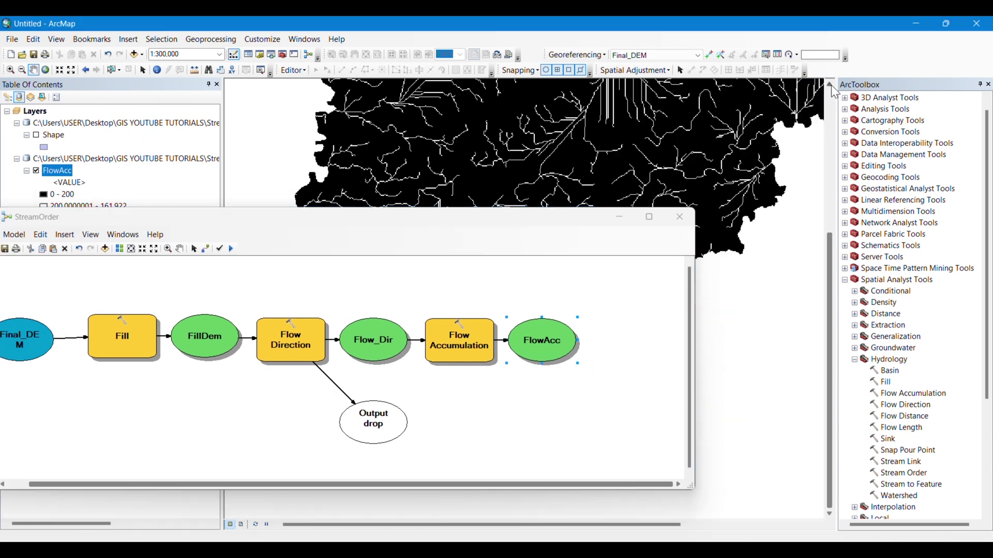
Add the Raster Calculator tool to the StreamOrder model beside the FlowAcc output
left_click(271, 55)
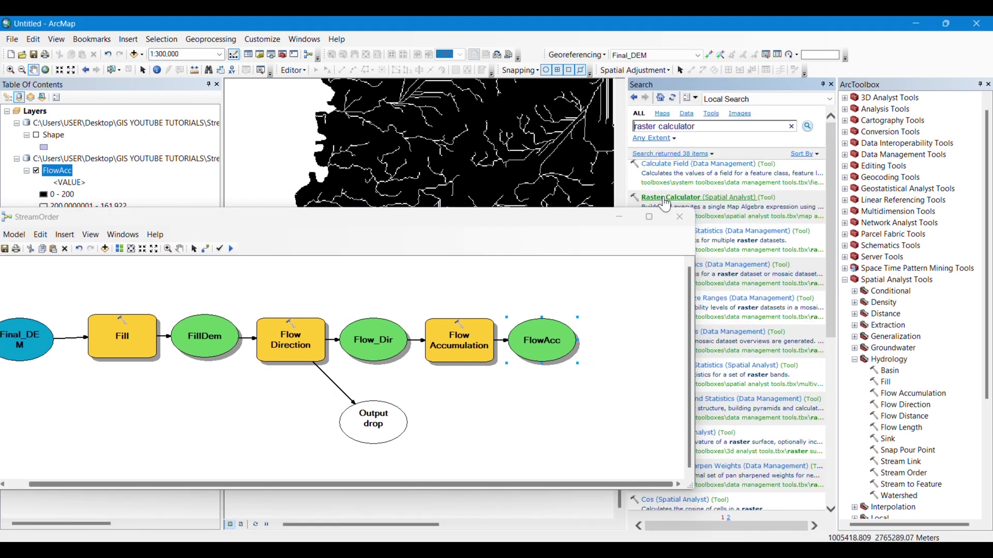
left_click_drag(666, 199, 627, 362)
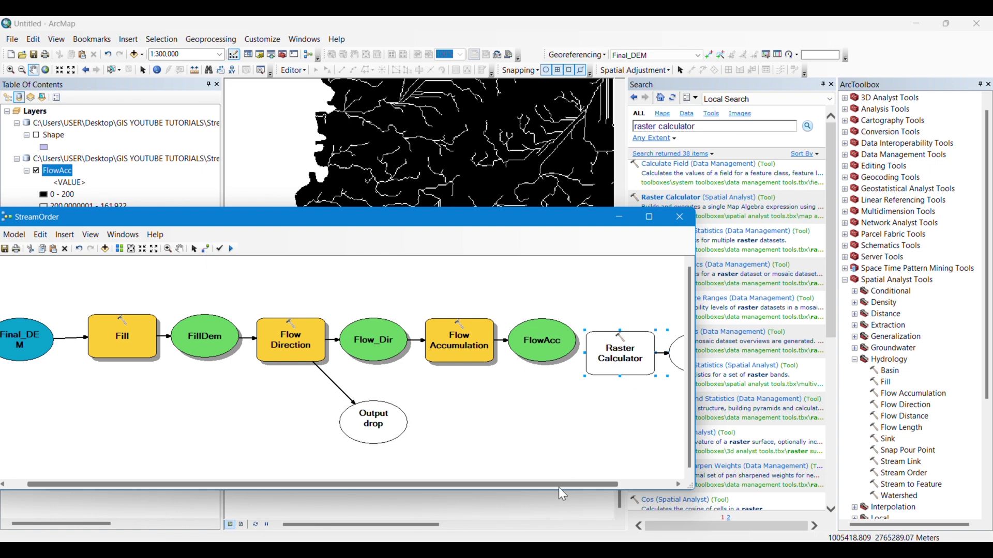
left_click_drag(558, 487, 615, 487)
Configure Raster Calculator with the expression "%FlowAcc%" >= 200 and save its output as raster_cal in Streamorder_output.gdb
double_click(537, 356)
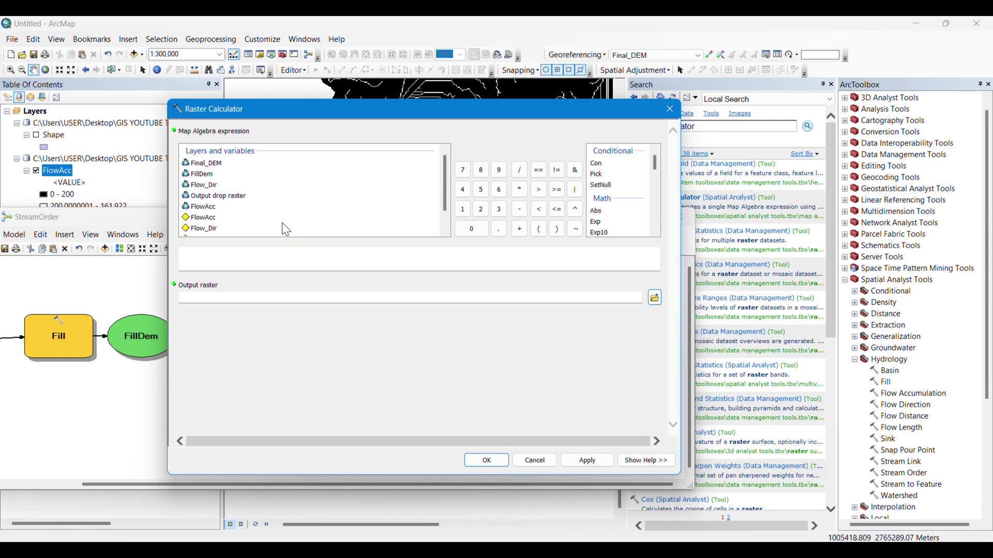
double_click(205, 210)
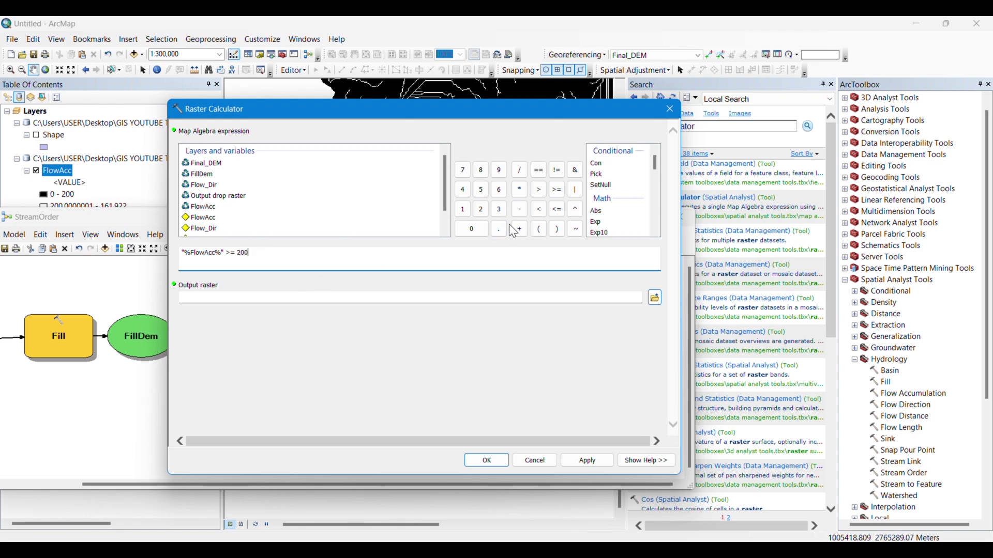
left_click(656, 299)
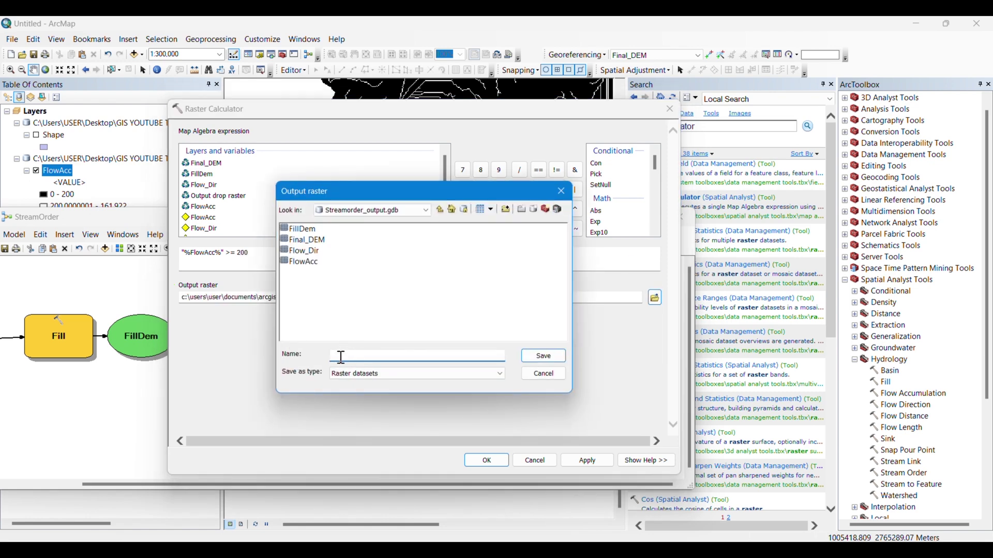
left_click(549, 356)
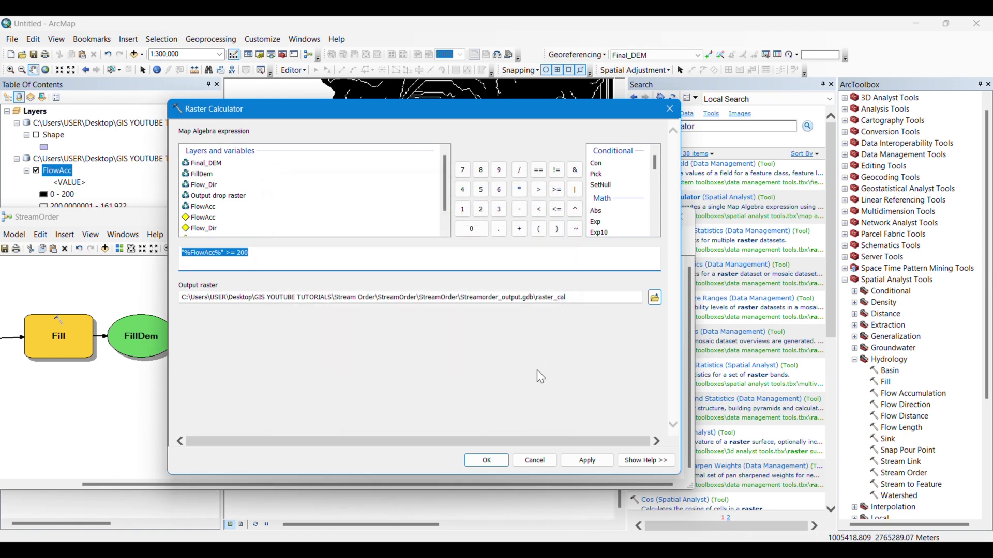
left_click(587, 460)
Run the StreamOrder model, add the raster_cal output to the map, and clear the model and search windows away
left_click(231, 249)
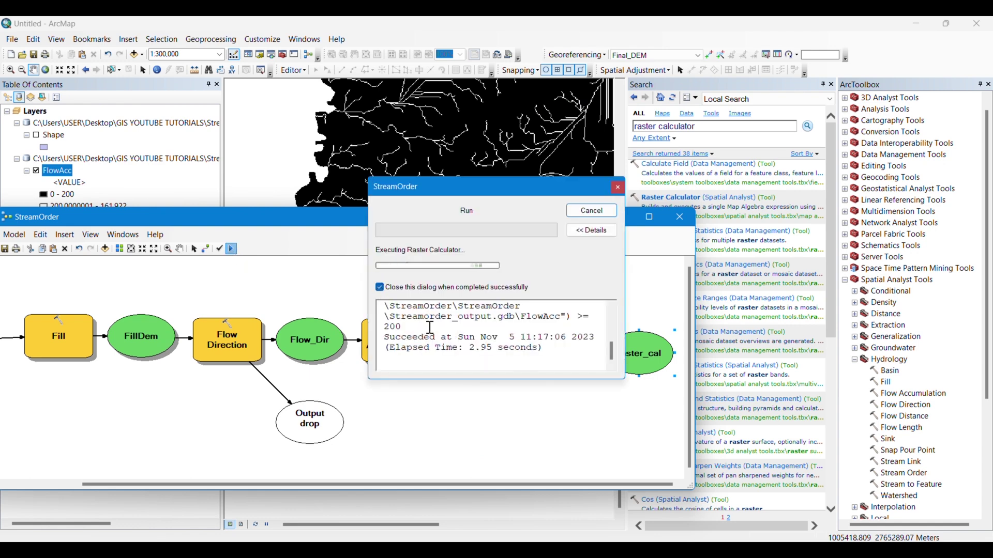
right_click(645, 358)
left_click(654, 234)
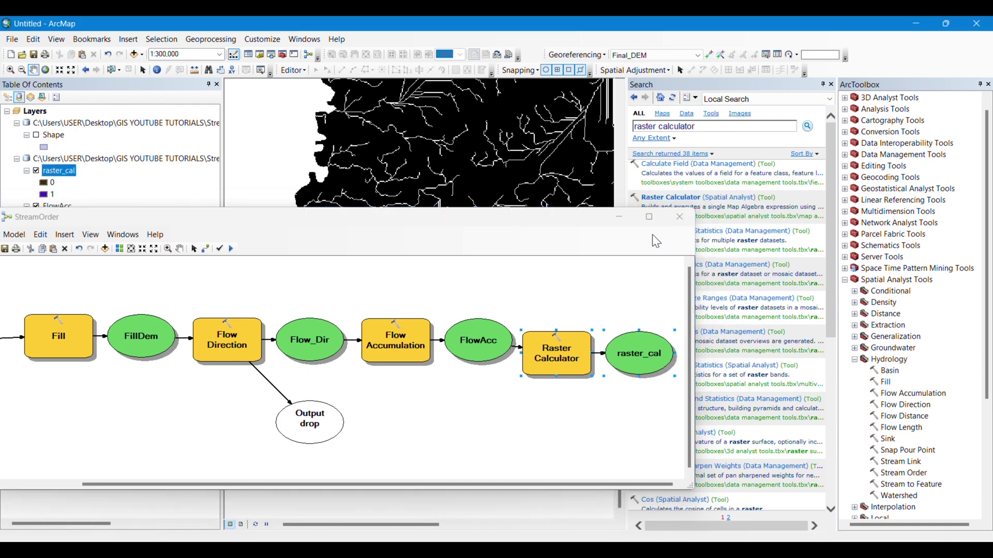
left_click(619, 217)
left_click(830, 85)
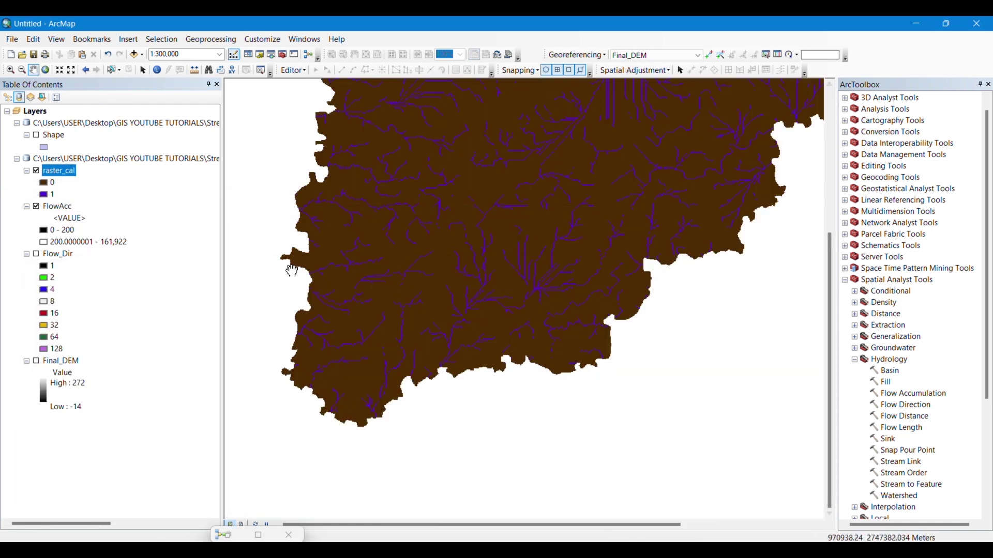
Zoom to the raster_cal layer and give its class 0 the Hollow symbol
right_click(54, 172)
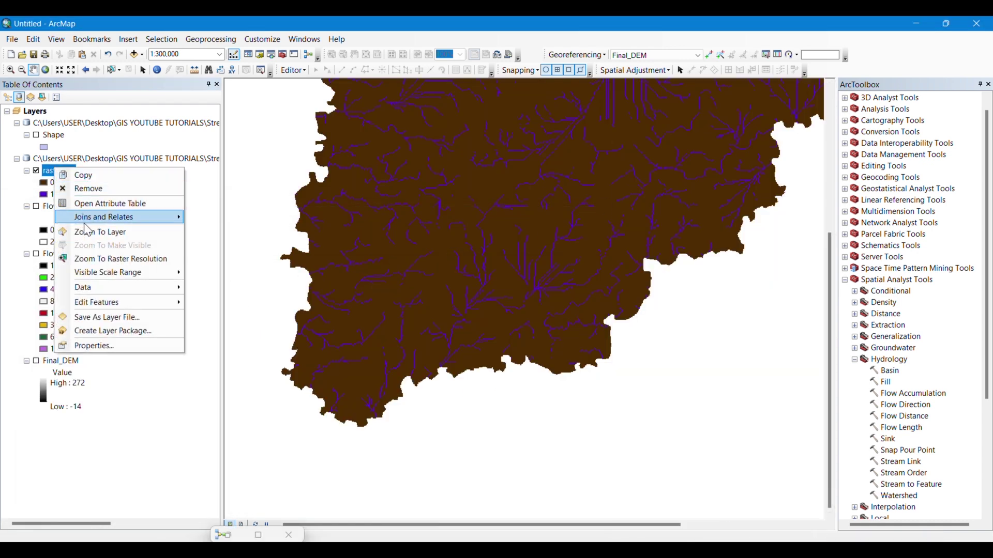
left_click(87, 231)
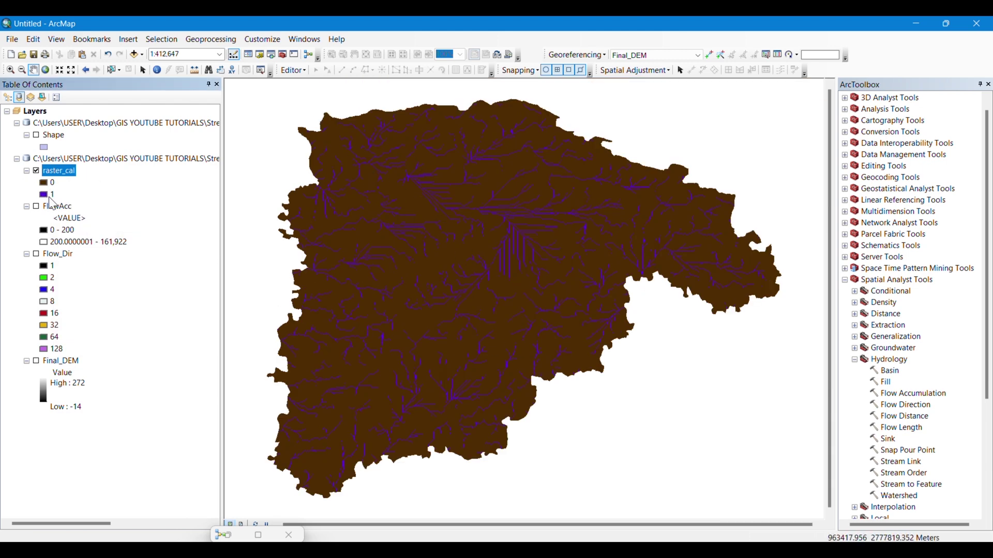
double_click(43, 184)
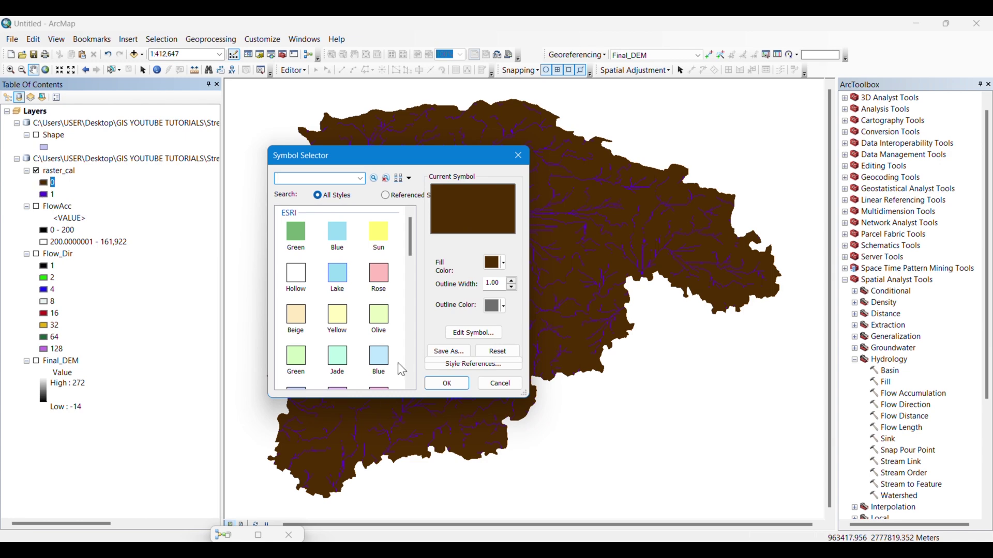
left_click(296, 274)
left_click(446, 383)
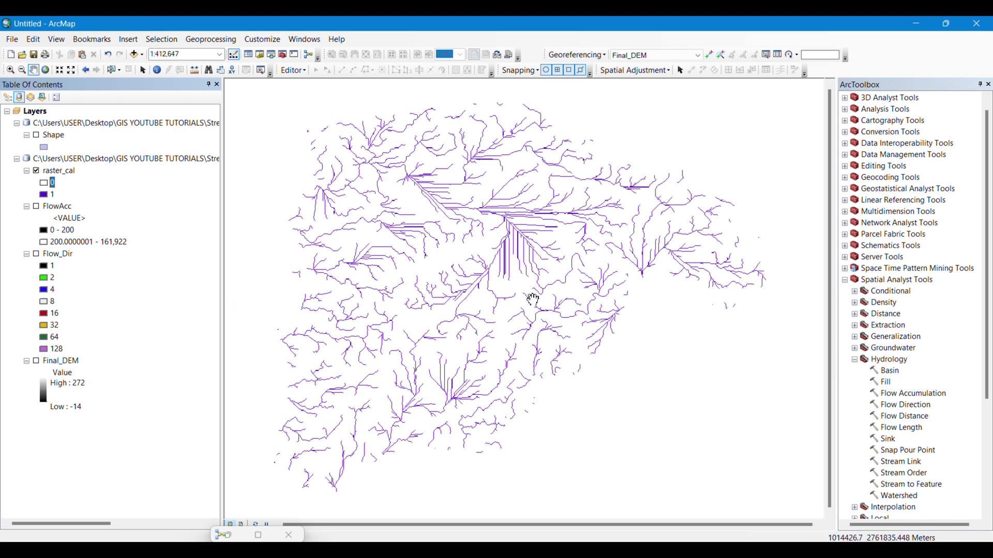
Bring the StreamOrder model back up and add the Stream Order tool after the raster_cal output
left_click(258, 535)
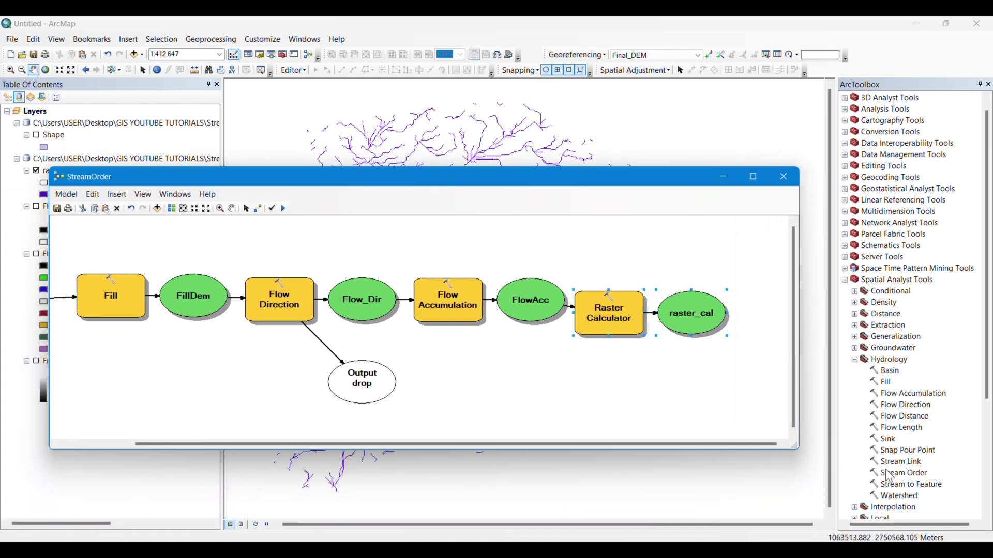
left_click_drag(887, 472, 391, 311)
left_click(246, 209)
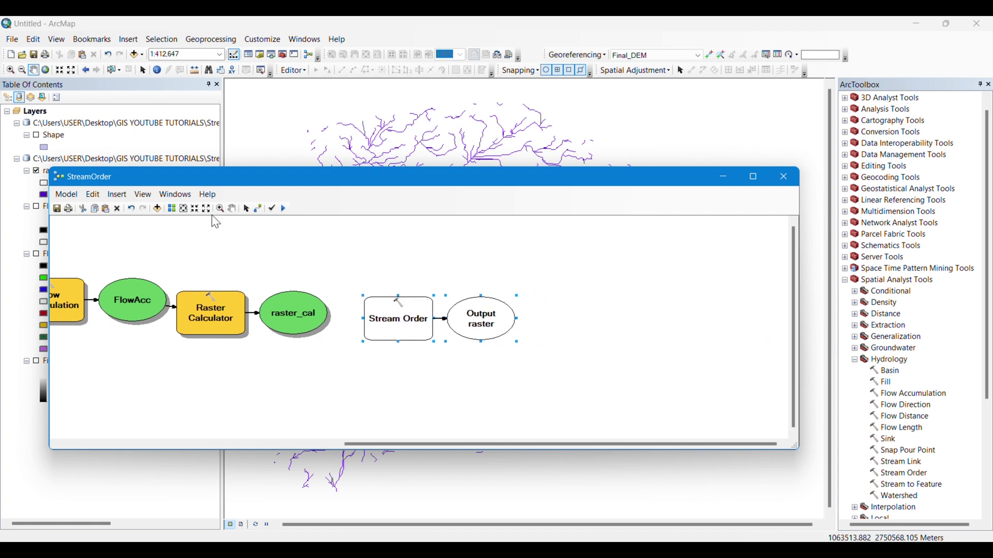
left_click(258, 208)
left_click_drag(305, 318, 416, 330)
left_click(463, 340)
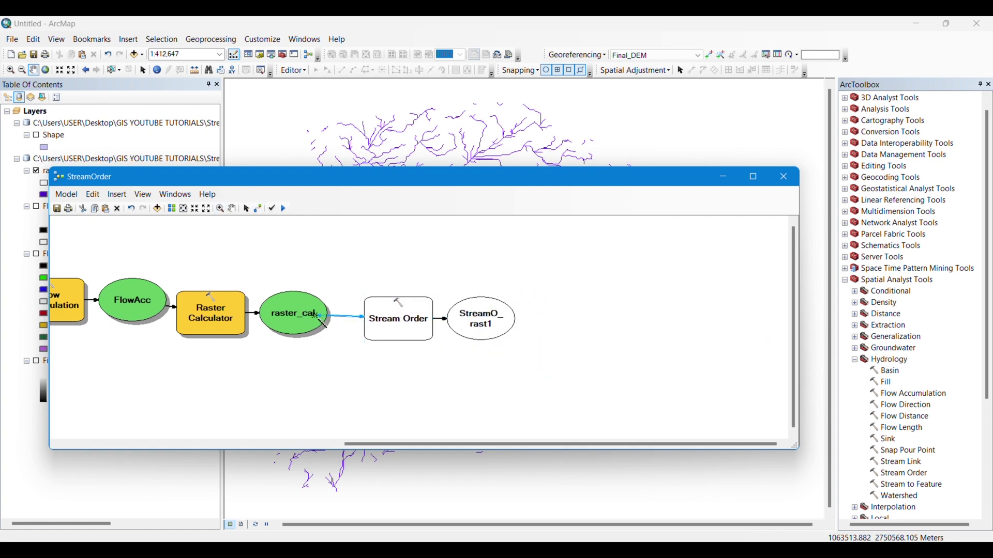
left_click(246, 209)
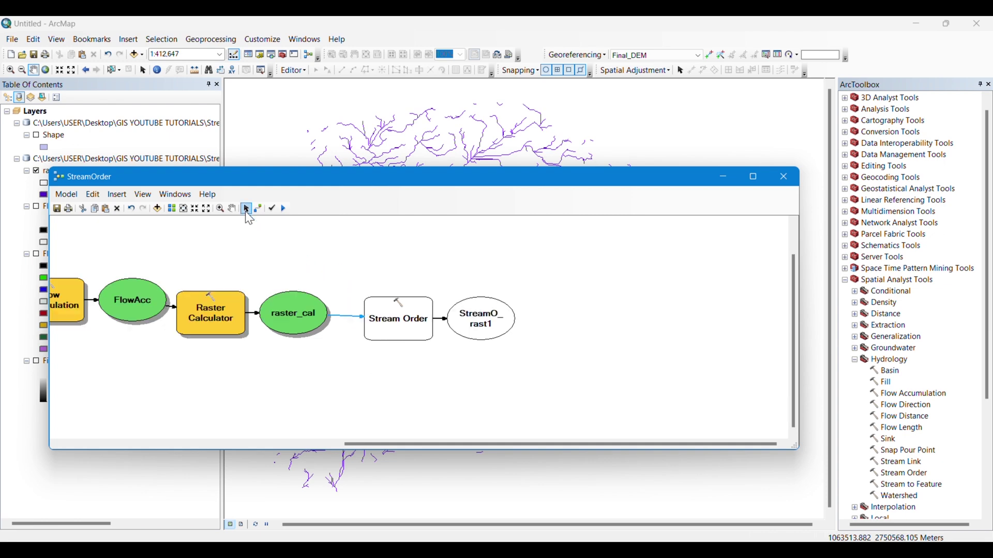
left_click(320, 342)
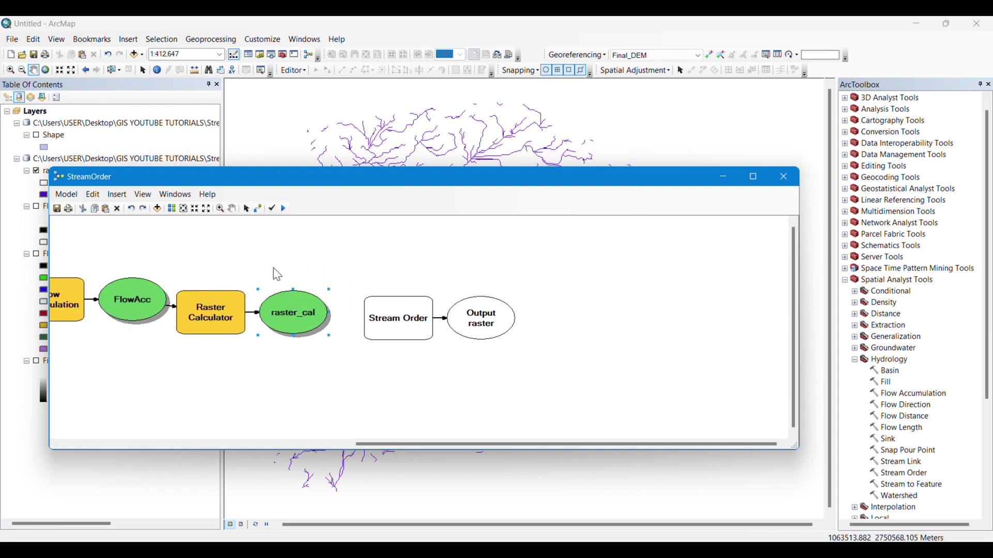
Connect raster_cal to the Stream Order tool as its input stream raster and Flow_Dir as its input flow direction raster
left_click(258, 209)
left_click_drag(292, 310, 407, 325)
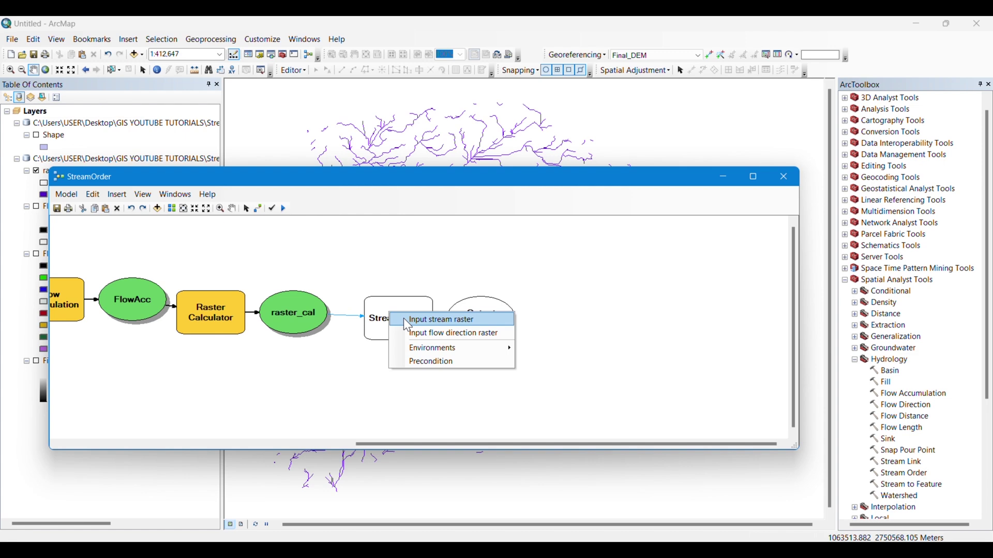
left_click(439, 320)
left_click_drag(419, 446, 279, 431)
left_click_drag(184, 295, 631, 323)
left_click(696, 343)
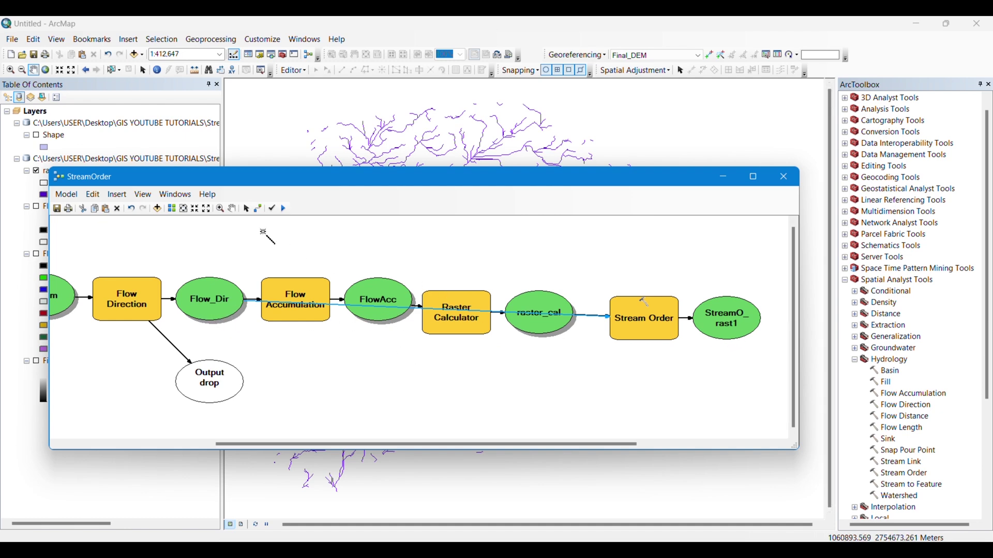
Run the StreamOrder model, add the StreamO_rast1 output to the map, and hide the model window and the raster_cal layer
left_click(283, 208)
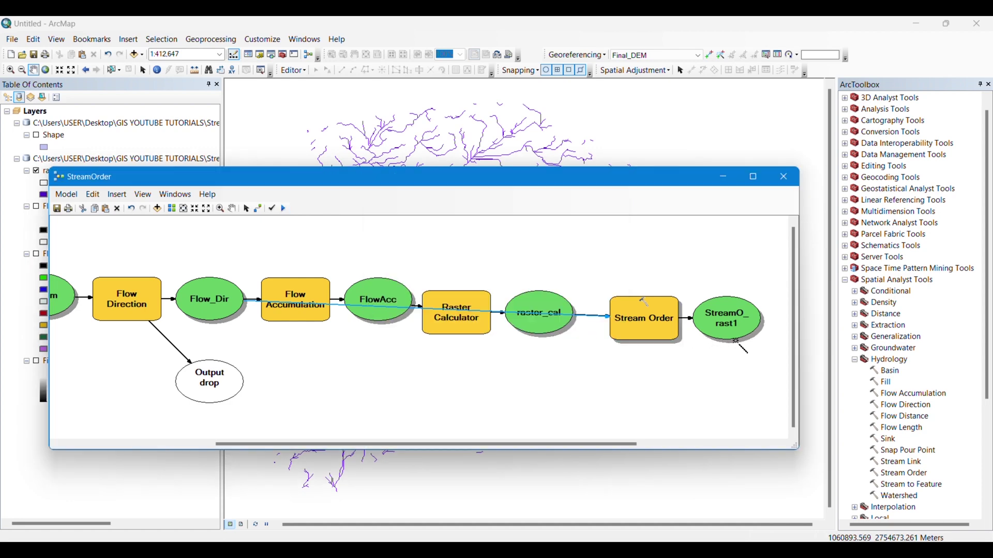
right_click(731, 322)
left_click(765, 362)
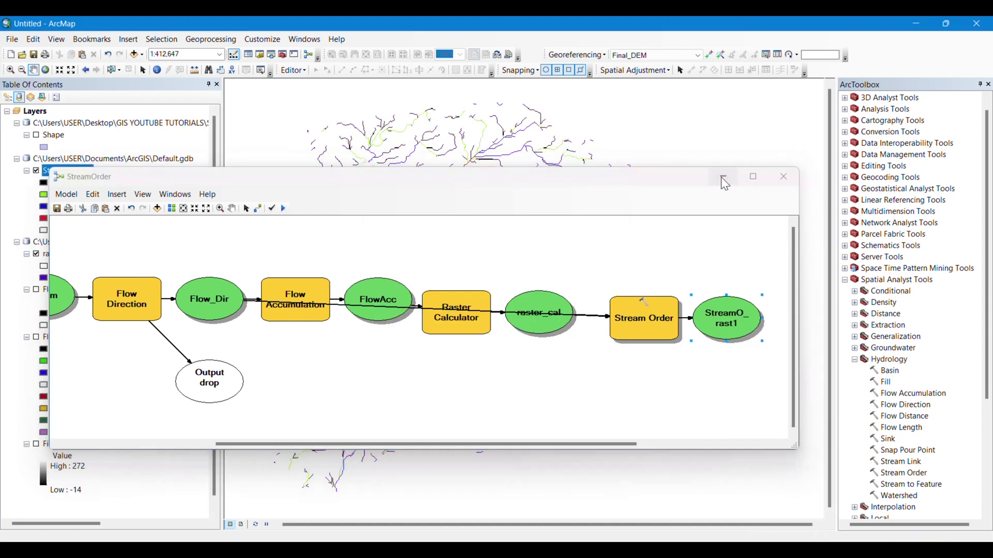
left_click(723, 176)
left_click(36, 254)
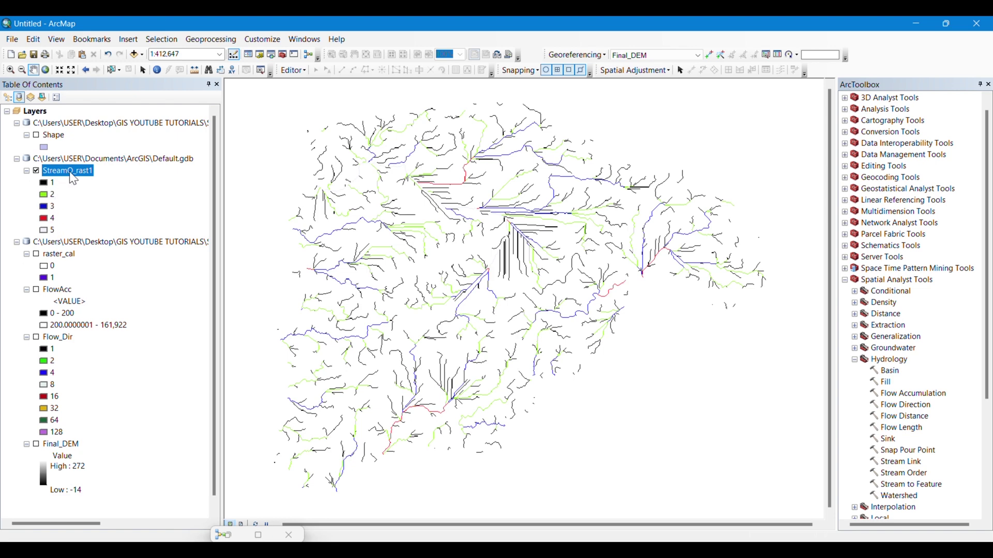
Change the fill colour of stream order class 5 in StreamO_rast1 to light aqua
scroll(694, 257, "up", 5)
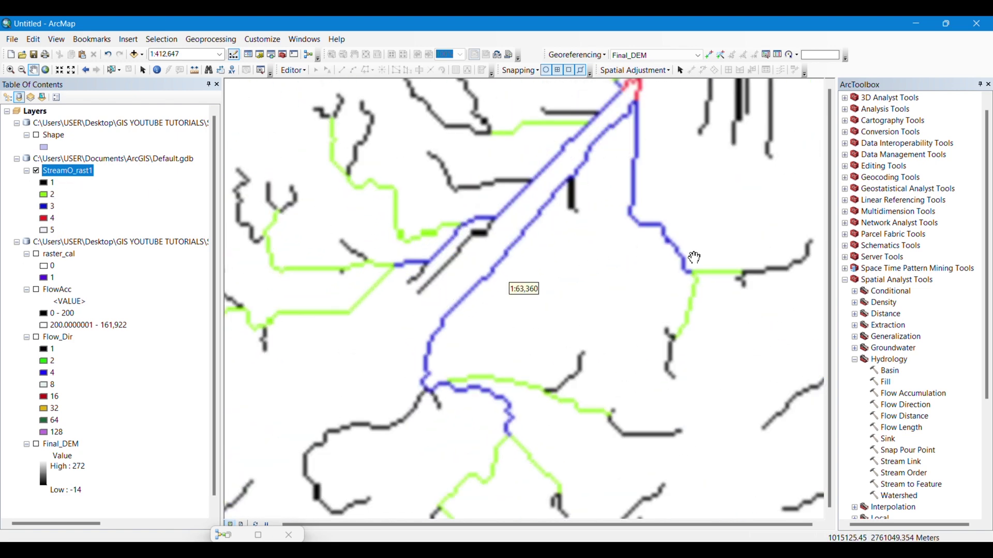
scroll(694, 258, "down", 2)
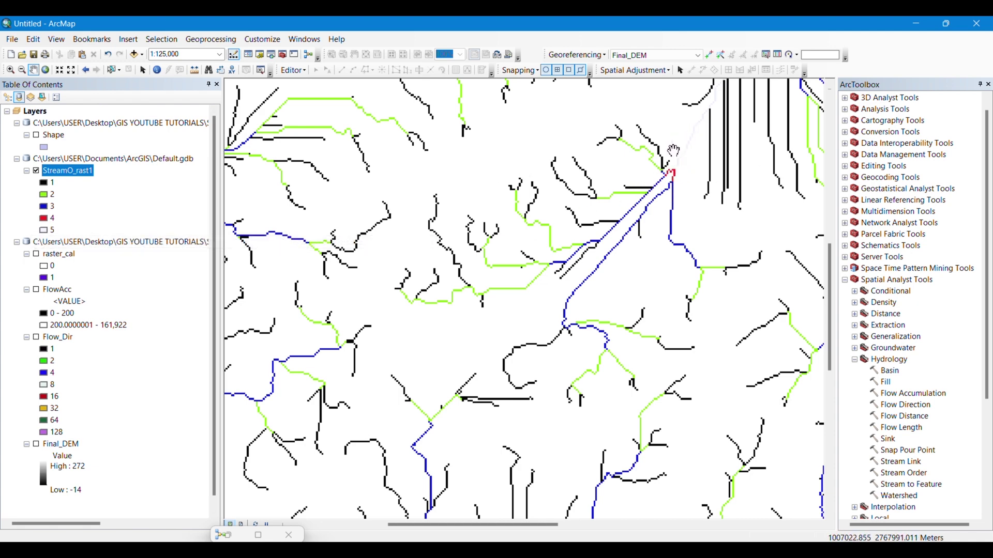
left_click(46, 231)
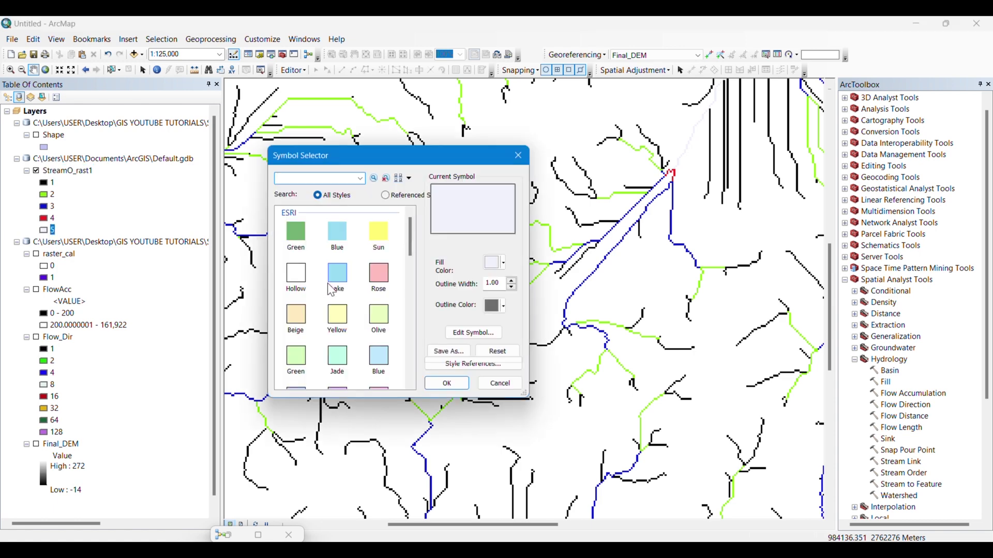
left_click(493, 262)
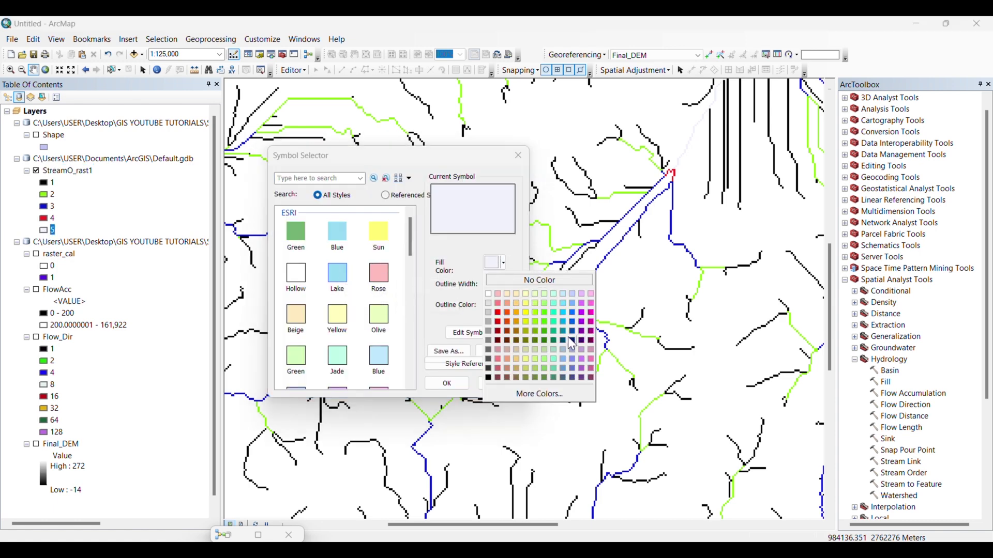
left_click(572, 340)
left_click(494, 262)
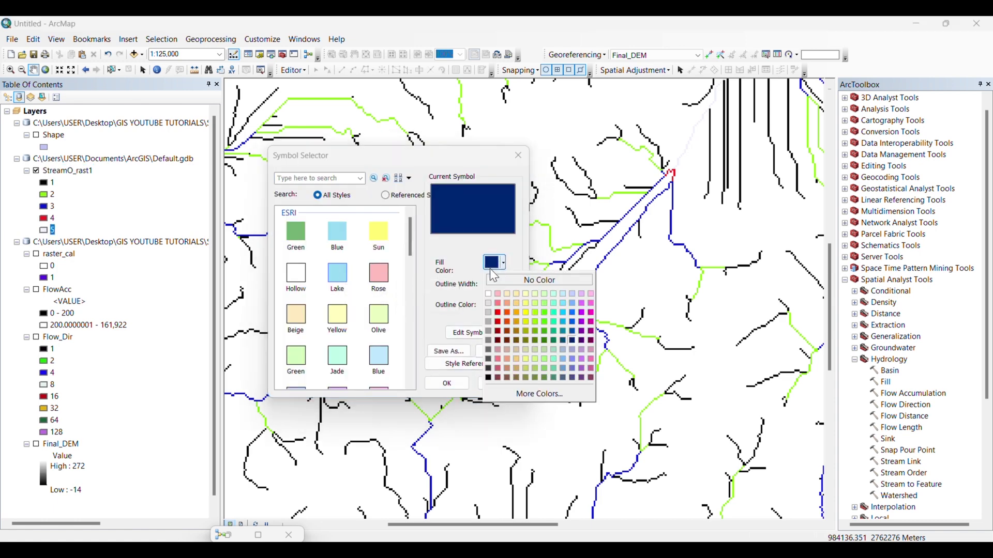
left_click(563, 368)
left_click(447, 383)
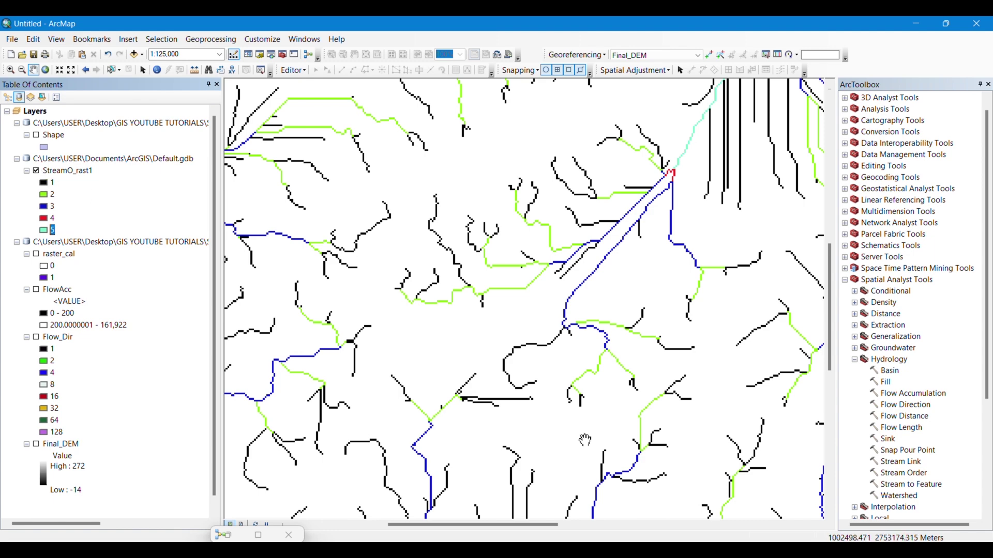
Add the Stream to Feature tool to the StreamOrder model and connect StreamO_rast1 as its input stream raster
left_click(231, 537)
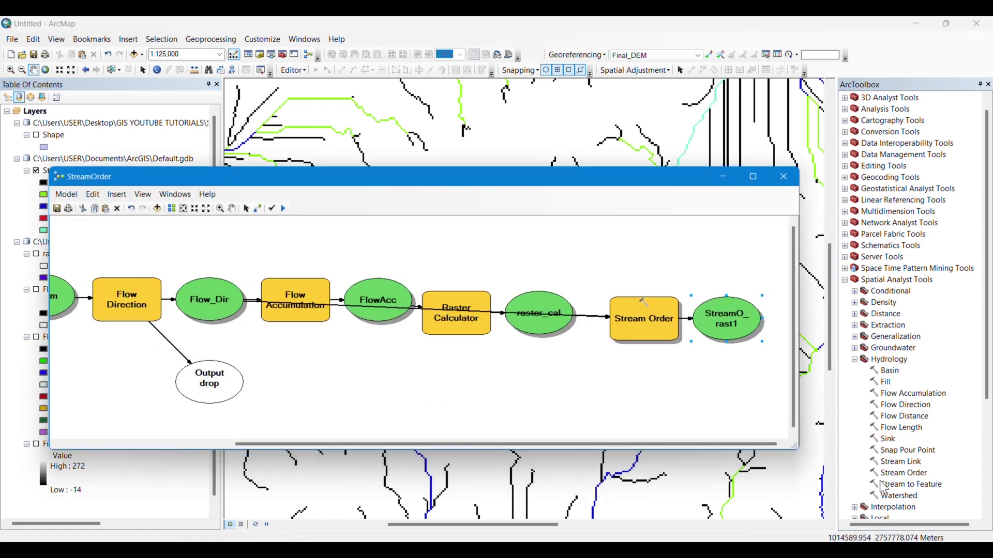
left_click_drag(903, 491, 765, 374)
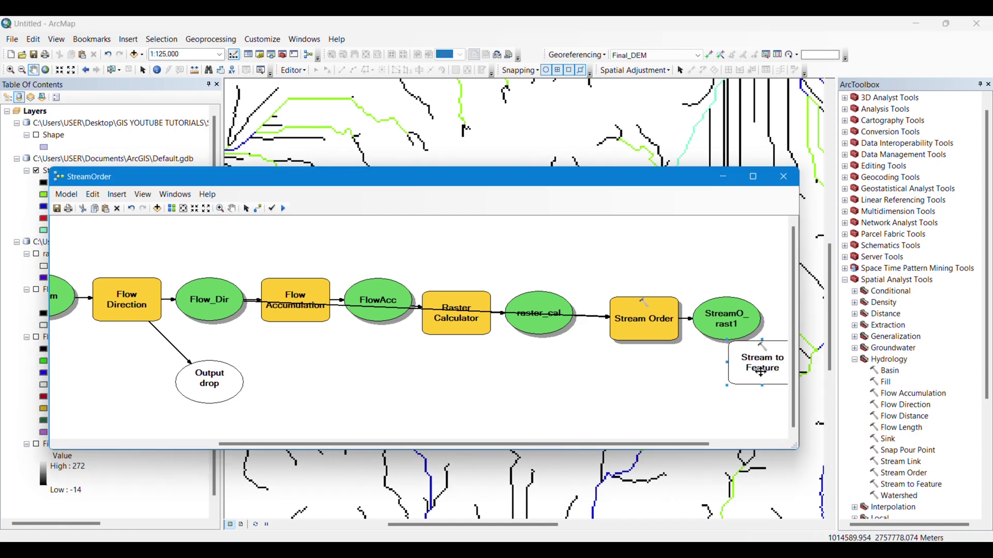
left_click(258, 209)
left_click(197, 317)
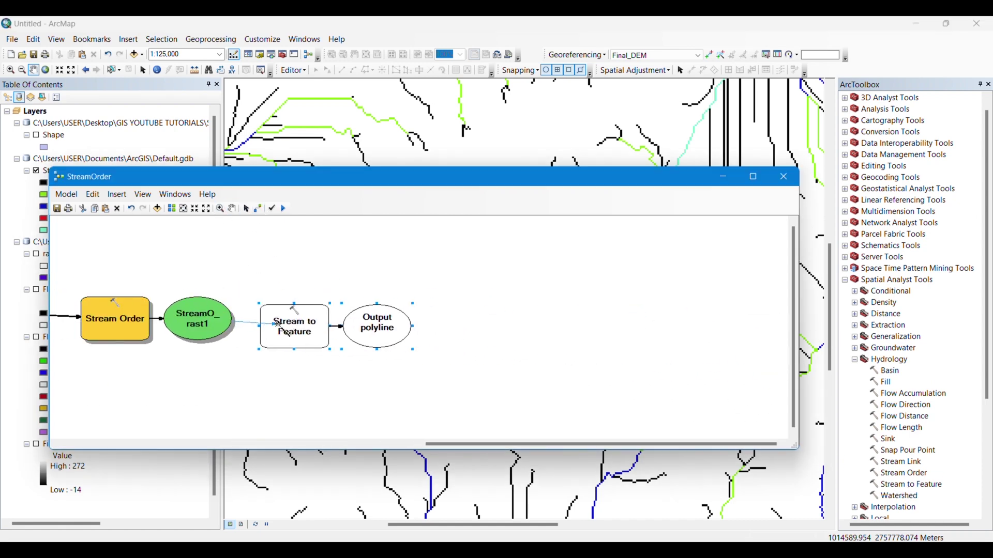
left_click(284, 328)
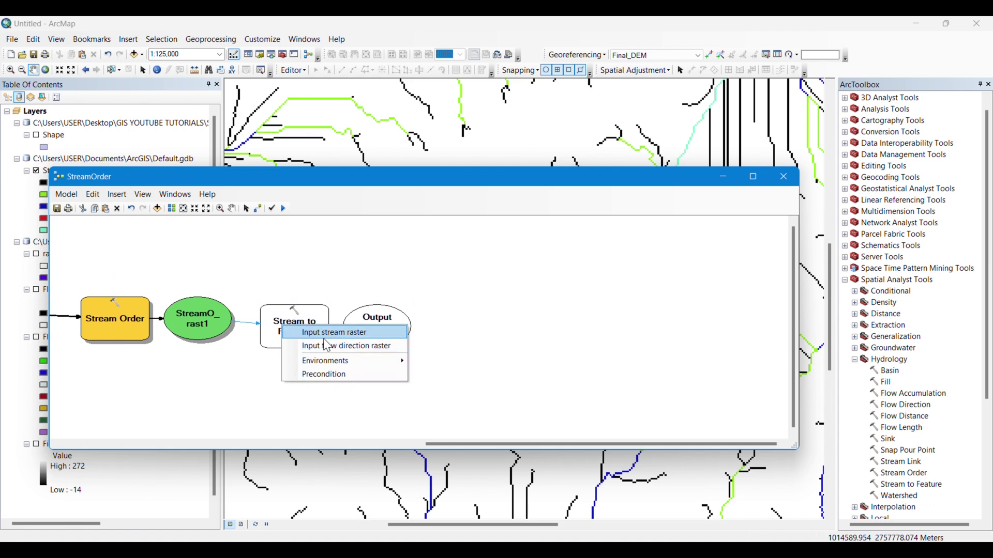
left_click(324, 333)
Connect Flow_Dir to the Stream to Feature tool as its input flow direction raster
left_click_drag(517, 444, 276, 442)
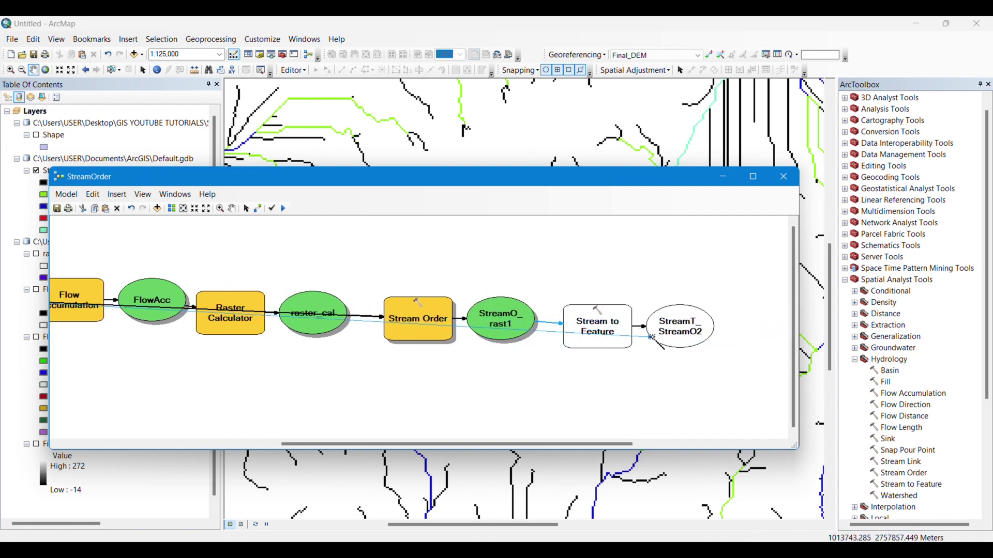
left_click(594, 335)
left_click(630, 355)
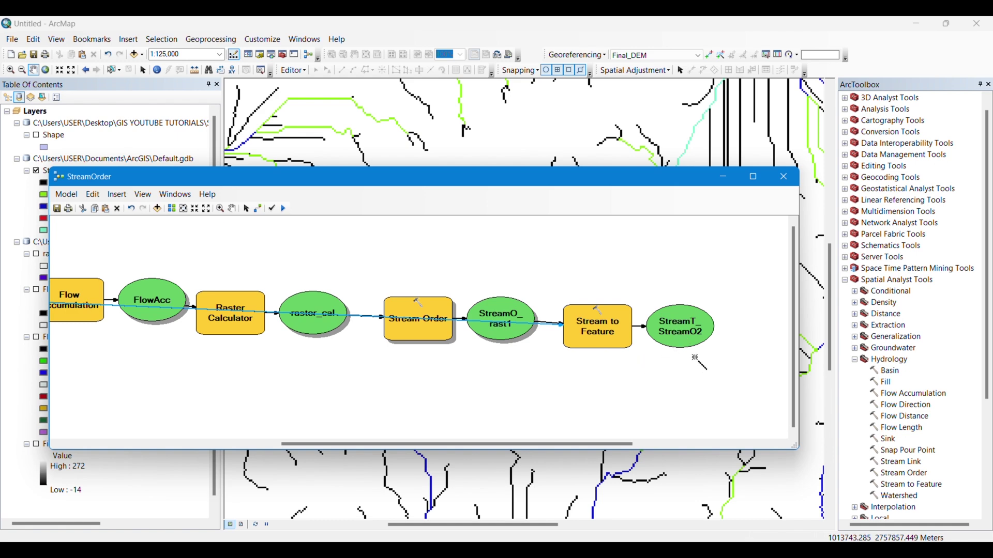
Save the Stream to Feature output as the feature class streamto_feat in Streamorder_output.gdb
double_click(683, 327)
left_click(655, 146)
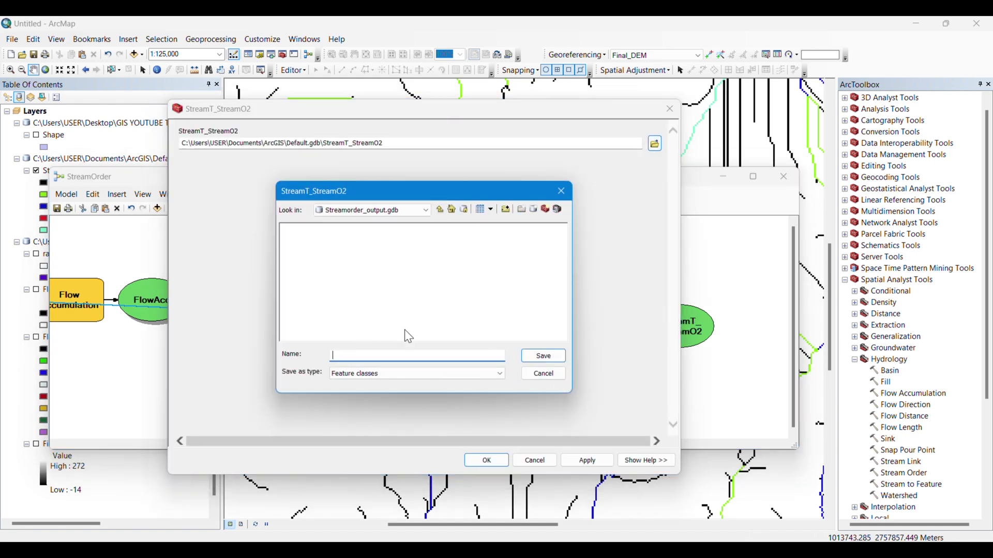
type("streamto_feat")
left_click(548, 355)
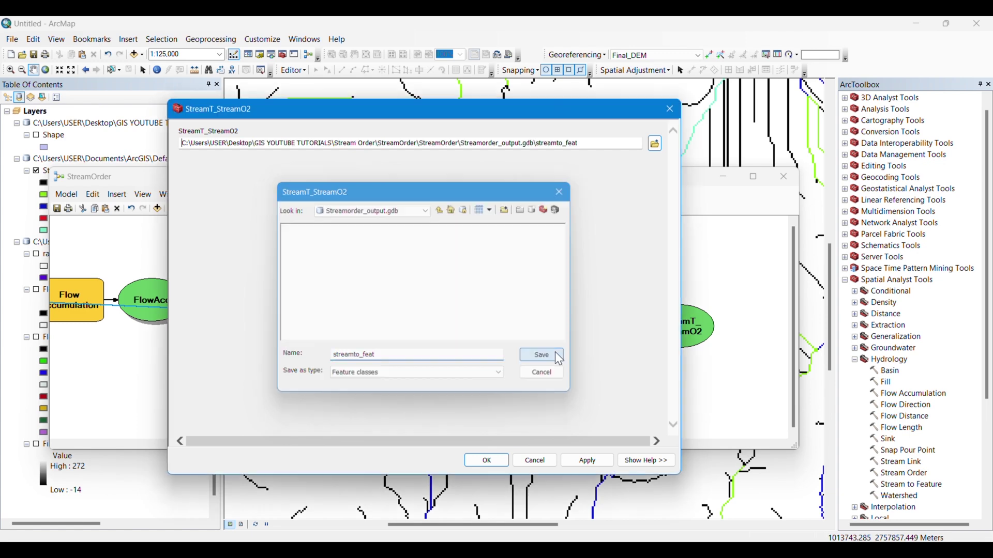
left_click(487, 461)
Run the StreamOrder model, add the streamto_feat output to the map, and minimise the model window
left_click(283, 208)
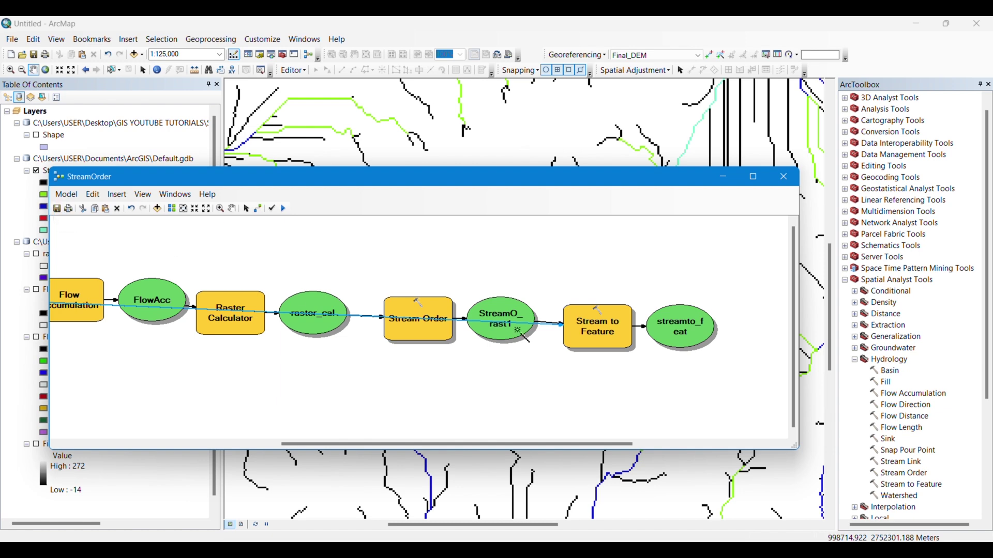
right_click(686, 333)
left_click(729, 375)
left_click(724, 177)
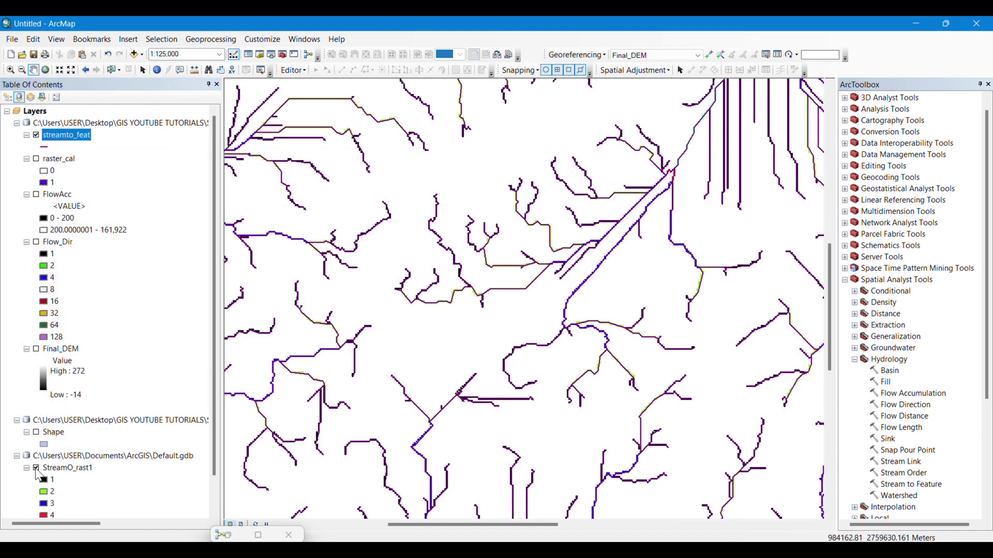
Hide the StreamO_rast1 layer and zoom to the full extent of streamto_feat
left_click(36, 468)
right_click(70, 145)
left_click(112, 206)
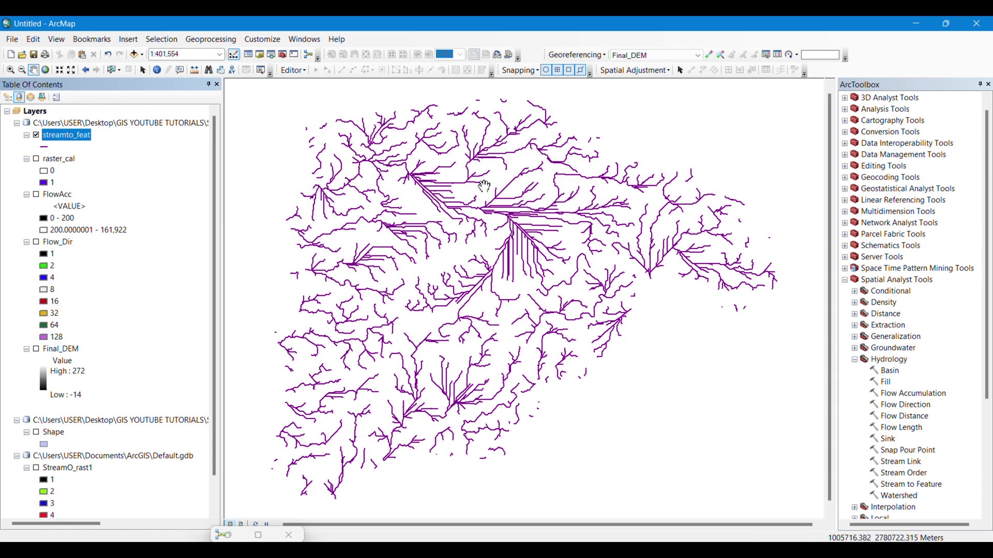
Remove the raster_cal, FlowAcc, Flow_Dir and Final_DEM layers from the map
right_click(64, 161)
left_click(96, 178)
right_click(54, 159)
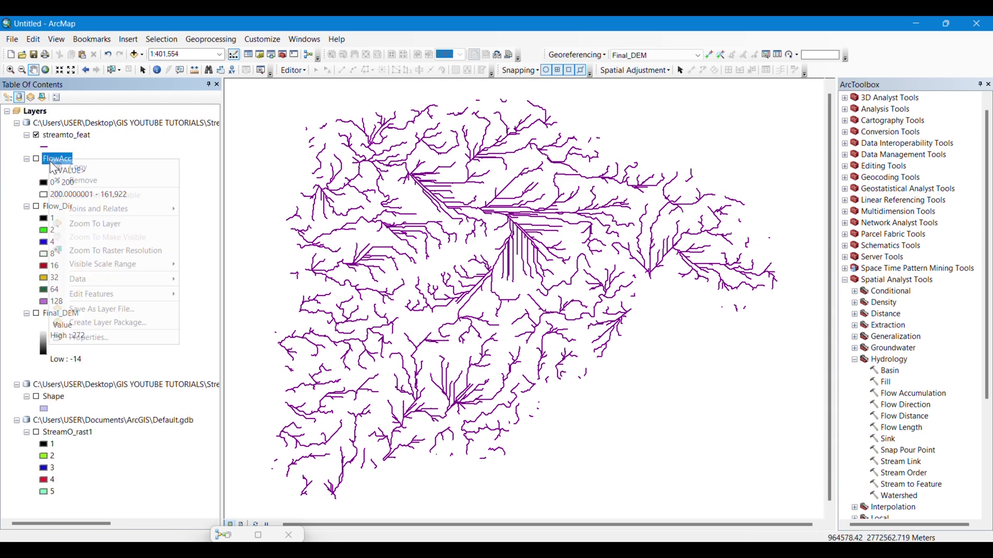
left_click(77, 177)
right_click(58, 159)
left_click(74, 181)
right_click(54, 159)
left_click(77, 179)
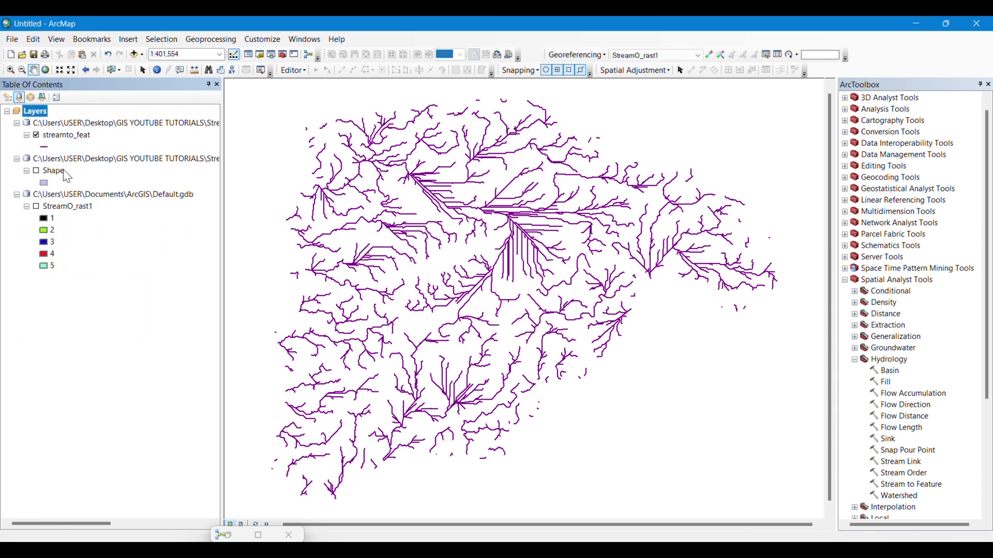
Remove the StreamO_rast1 and Shape layers so that only streamto_feat is left in the map
right_click(54, 159)
right_click(50, 196)
left_click(68, 207)
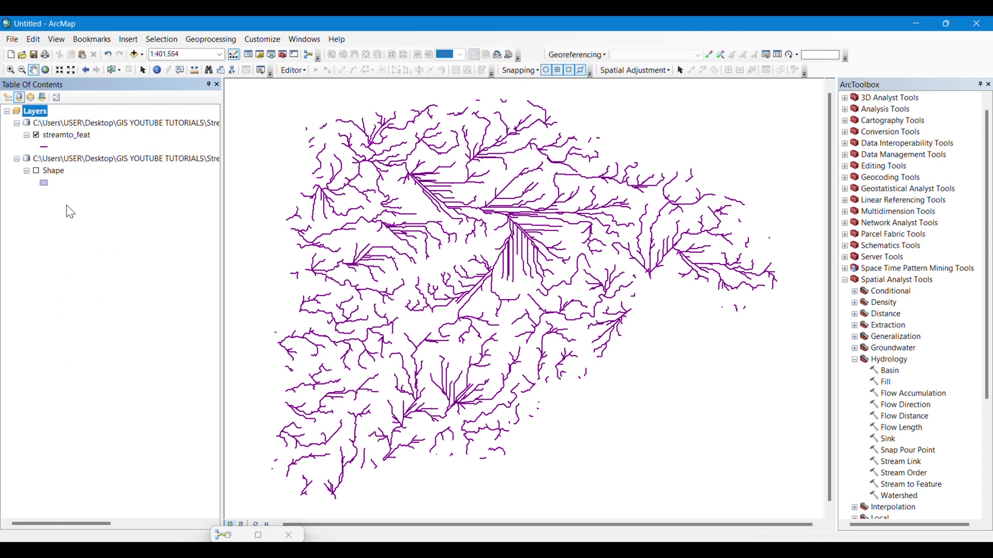
right_click(52, 171)
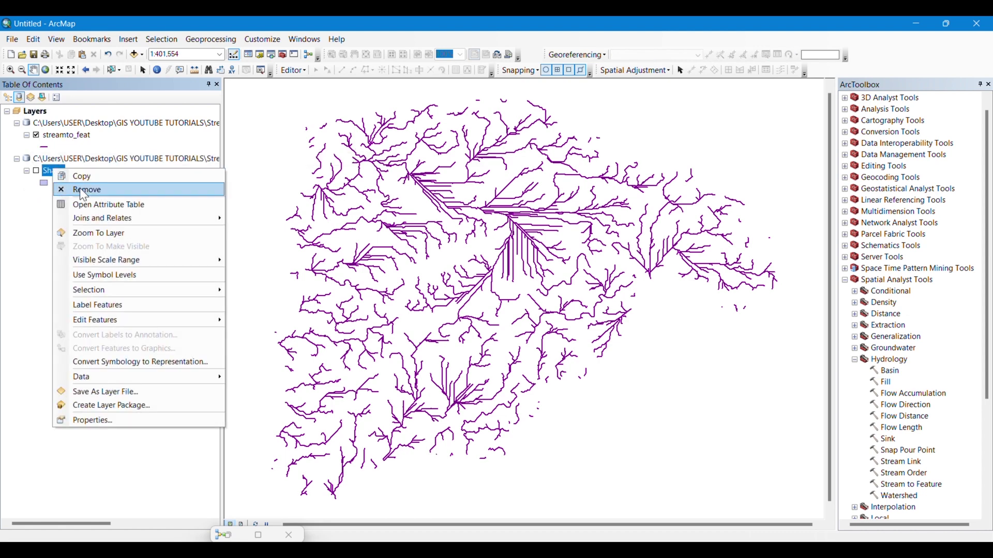
left_click(78, 190)
right_click(57, 137)
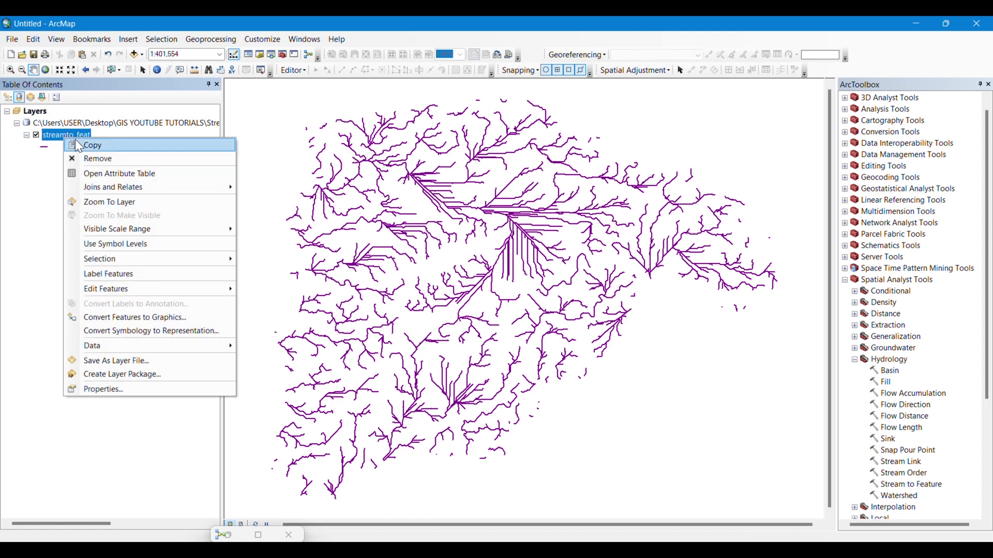
left_click(119, 373)
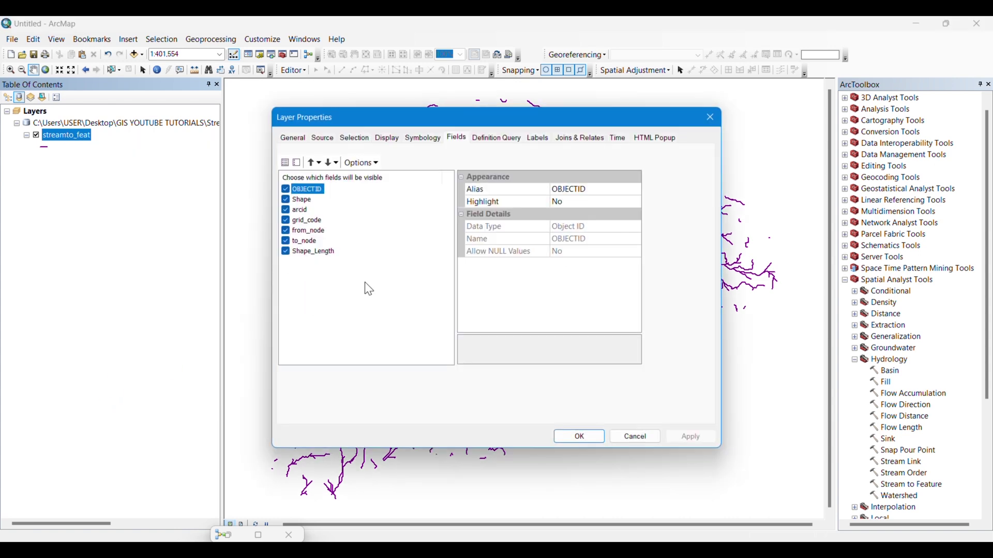
left_click(422, 138)
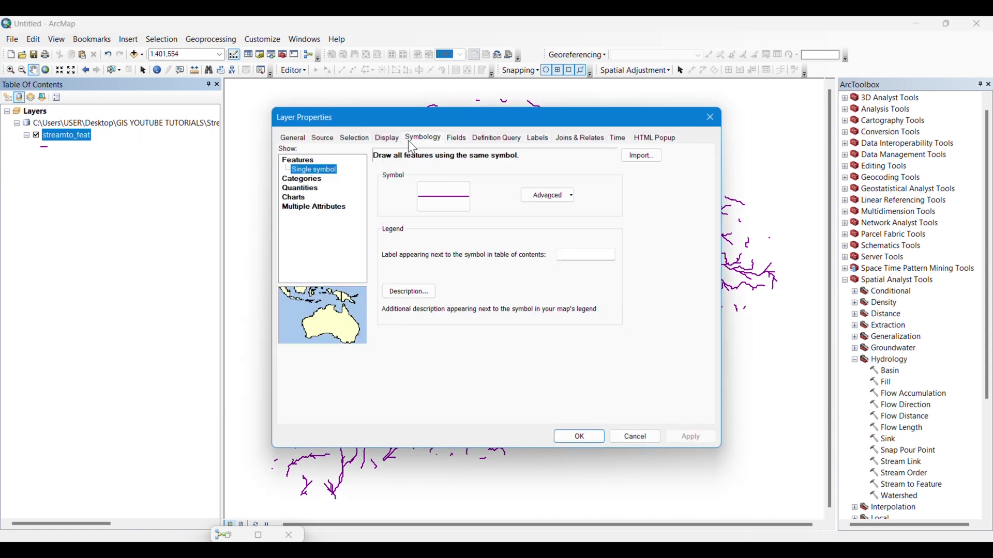
left_click(303, 180)
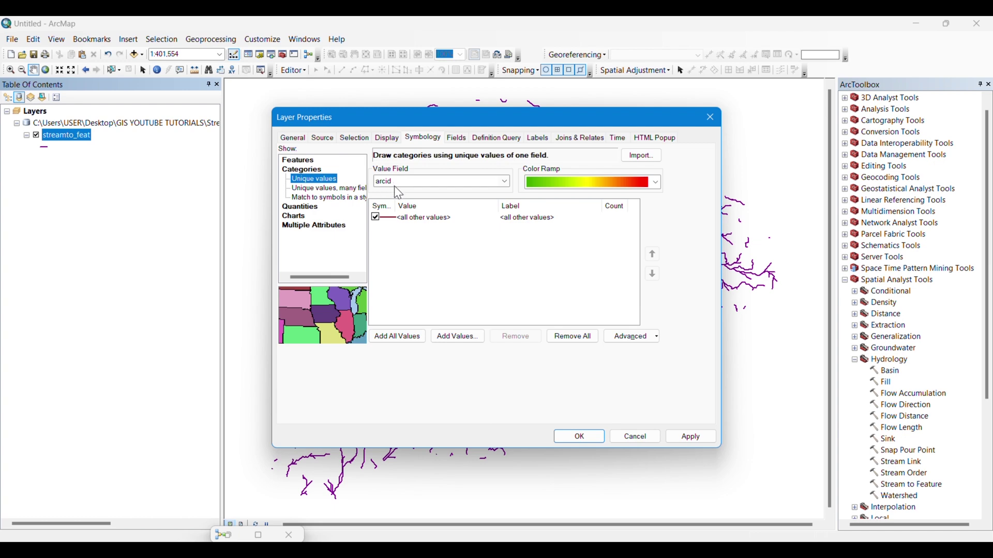
left_click(711, 118)
Examine the grid_code values in the attribute table of streamto_feat, and close the table
right_click(59, 136)
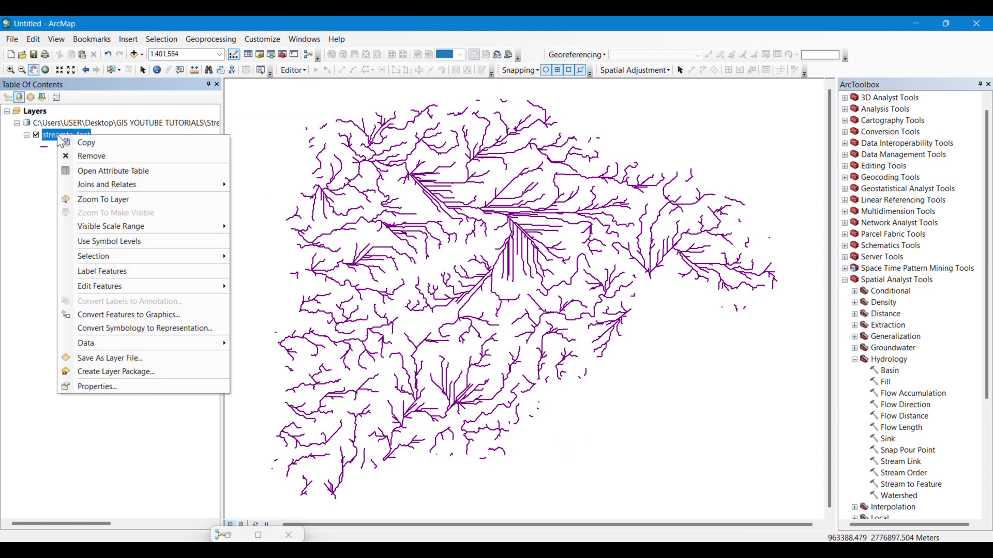
left_click(94, 176)
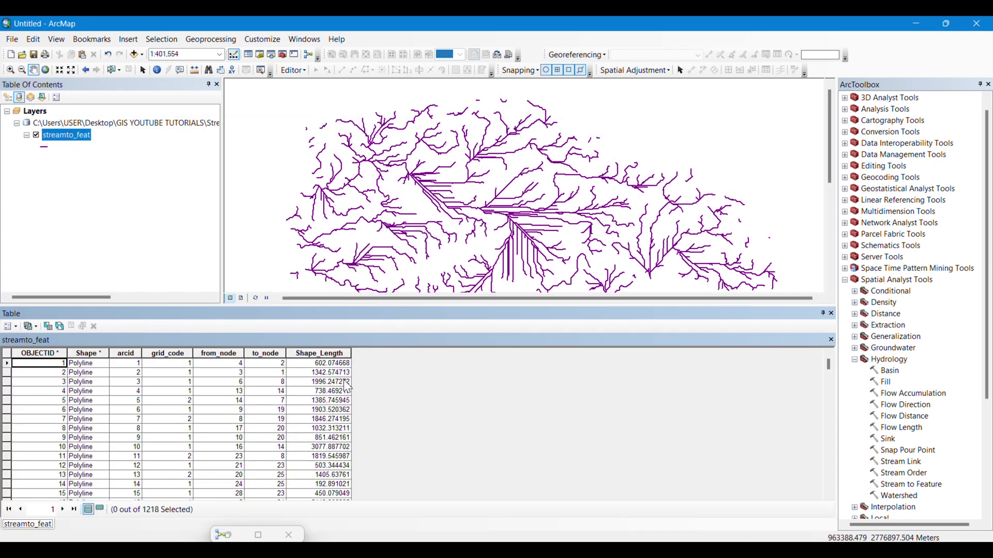
scroll(168, 415, "down", 15)
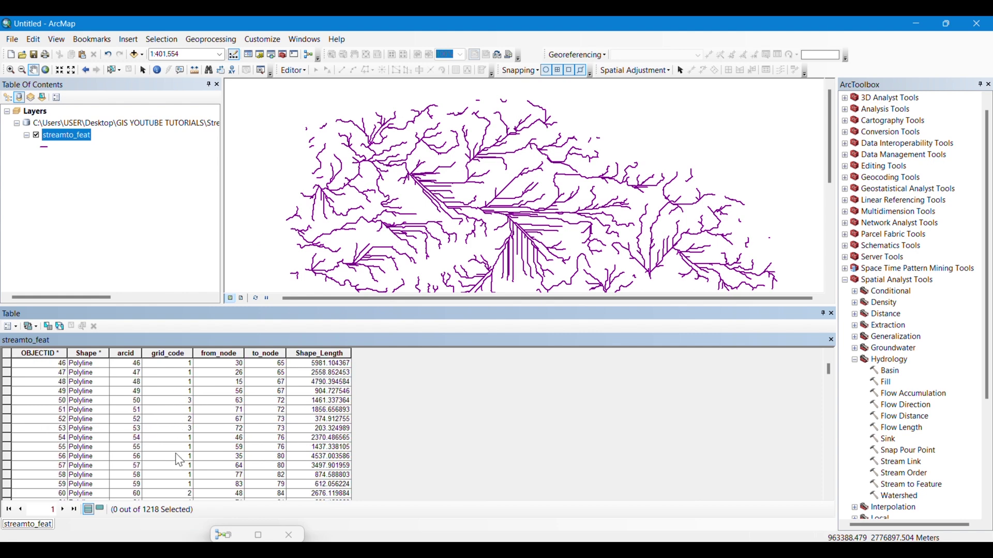
scroll(187, 442, "down", 11)
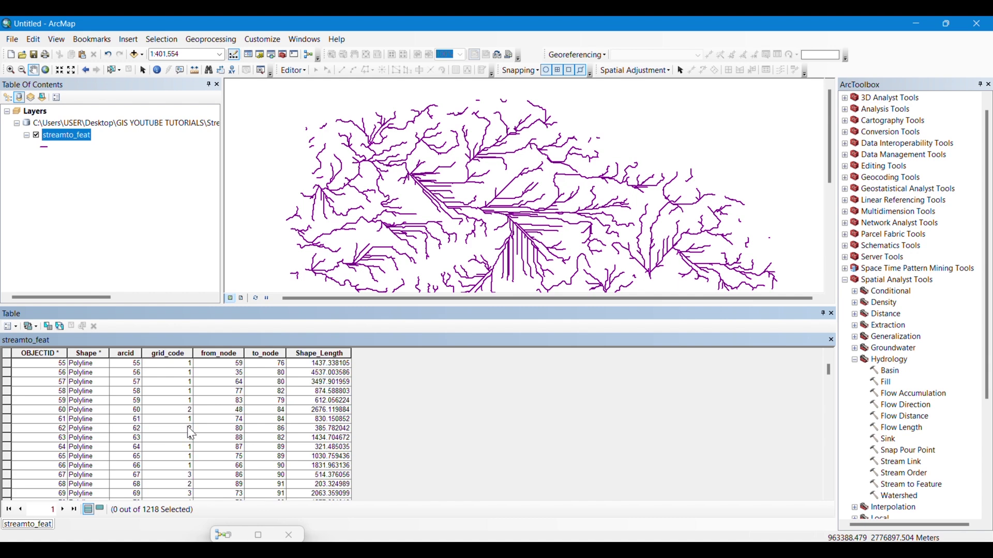
scroll(188, 444, "down", 15)
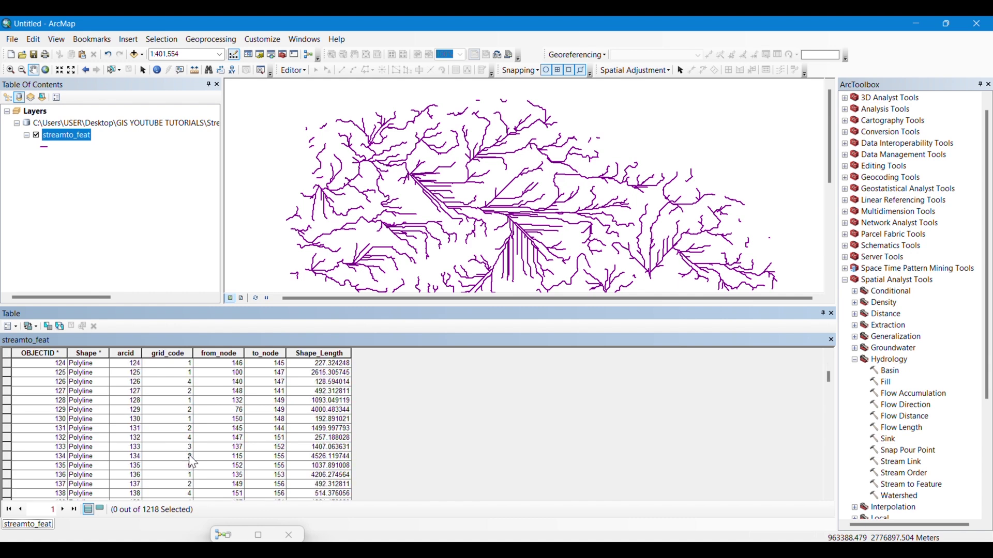
scroll(191, 442, "down", 16)
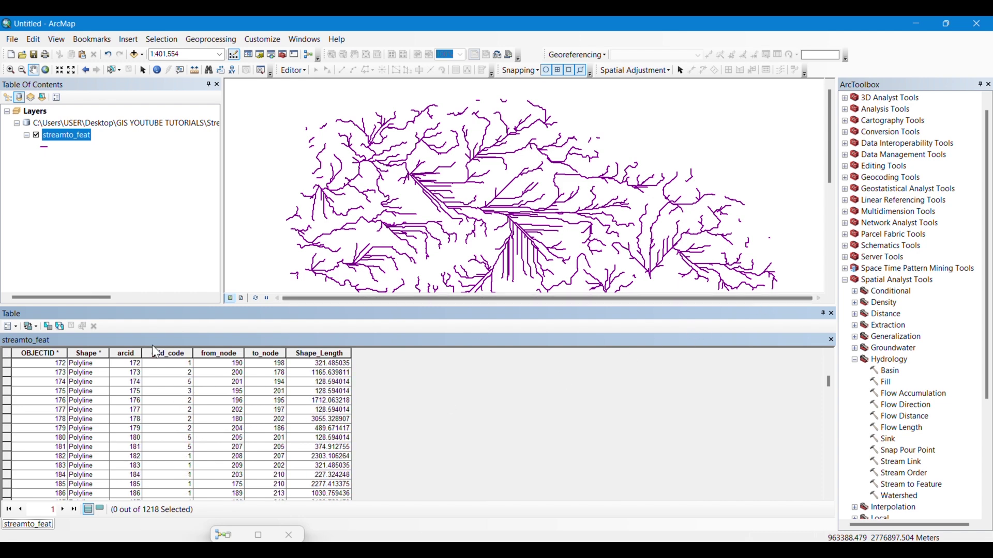
left_click(830, 313)
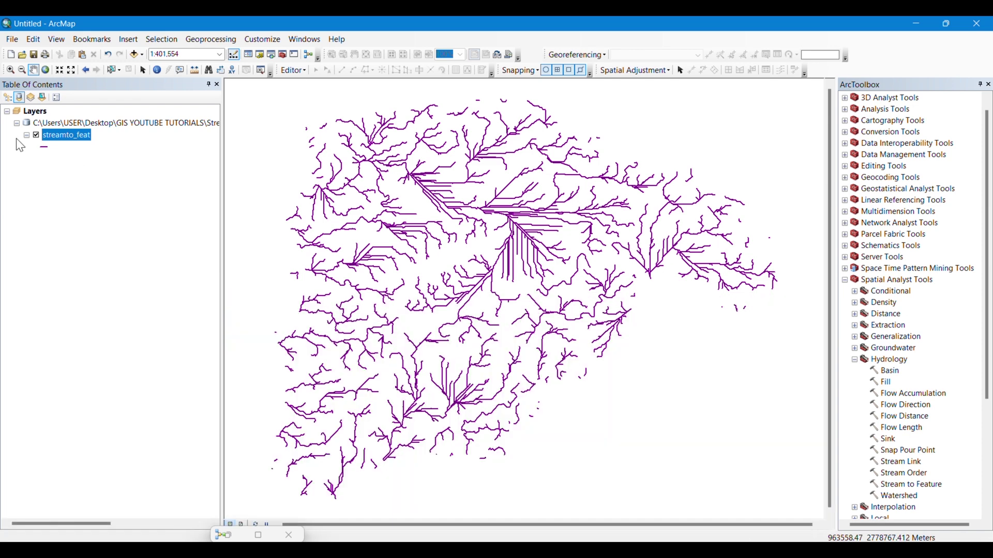
Symbolize streamto_feat by unique values of the grid_code field, adding all values, and apply the symbology
right_click(72, 146)
left_click(104, 384)
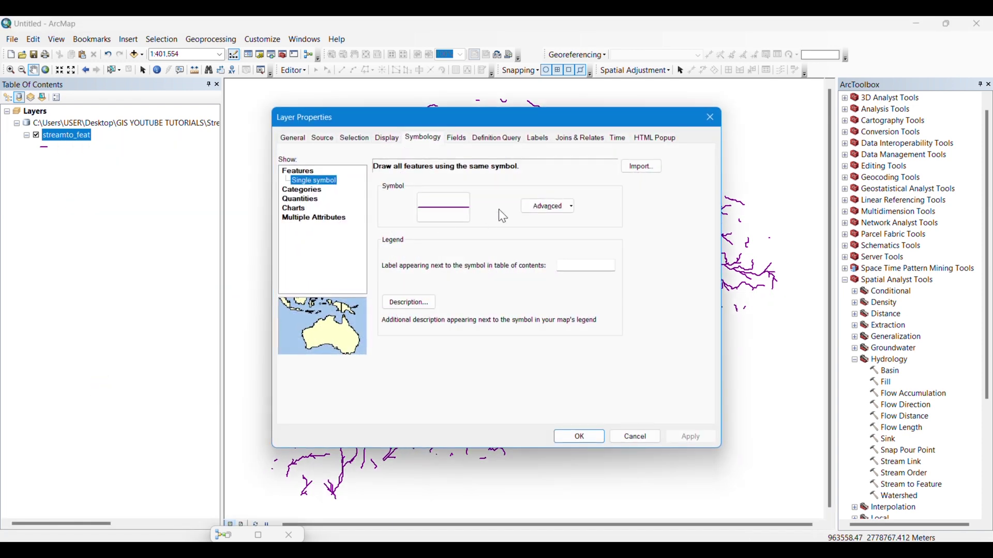
left_click(303, 190)
left_click(457, 196)
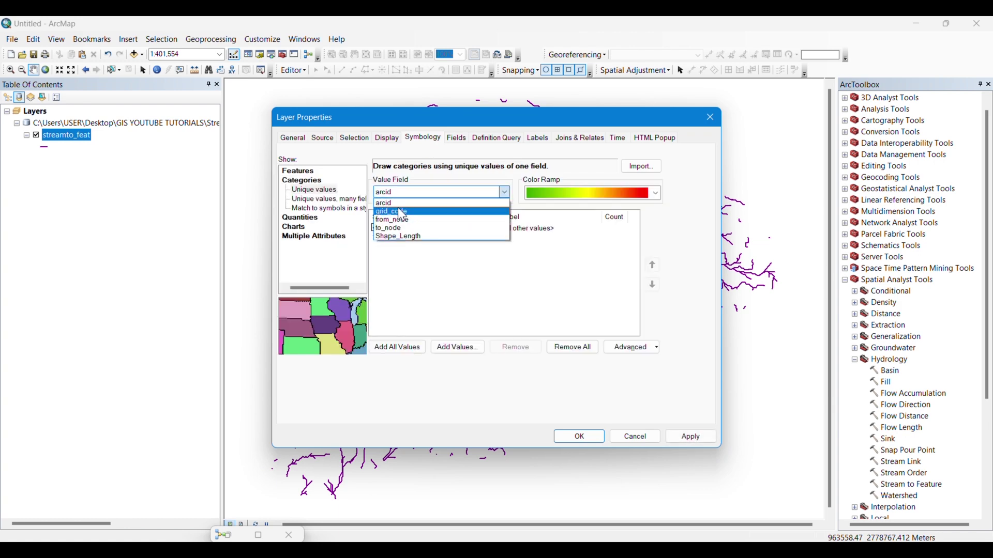
left_click(394, 212)
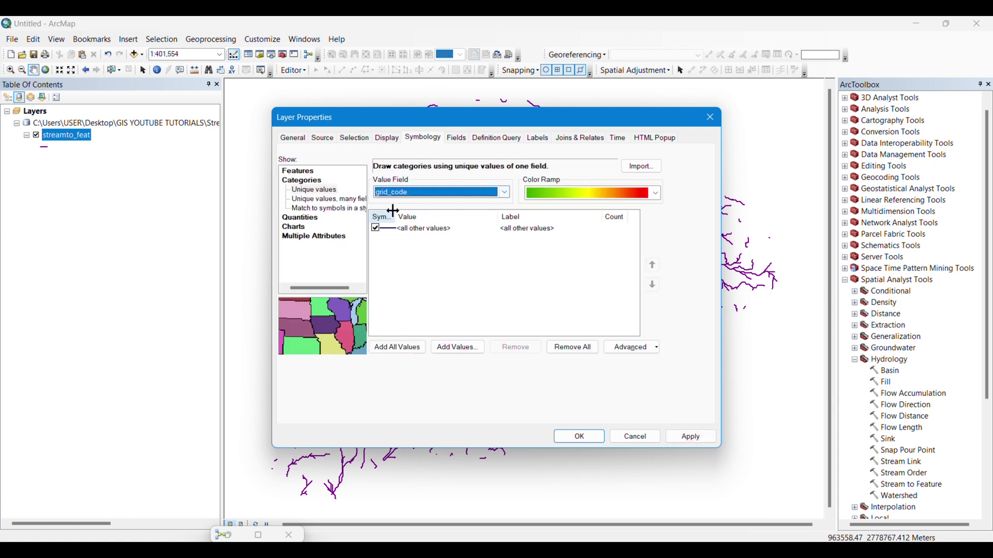
left_click(393, 350)
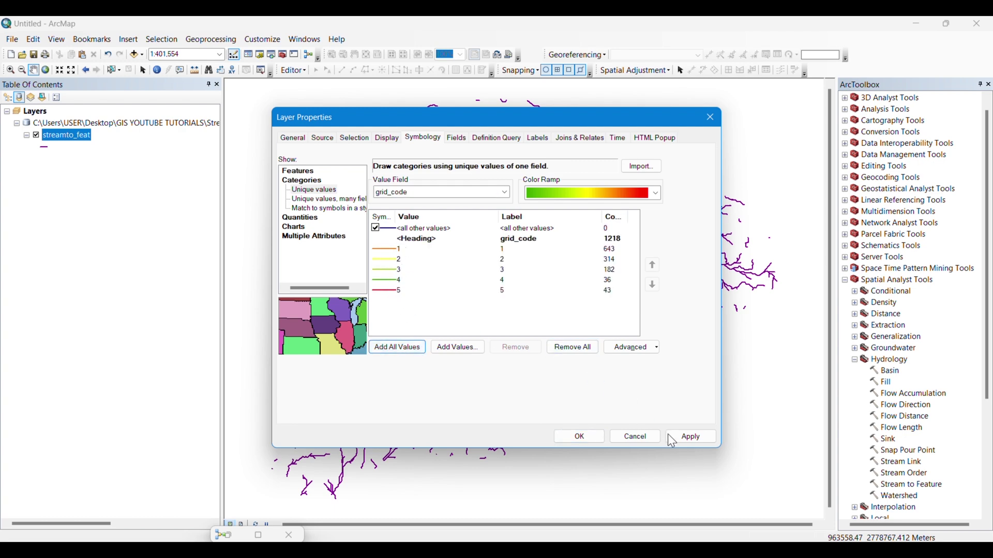
left_click(691, 440)
left_click(579, 440)
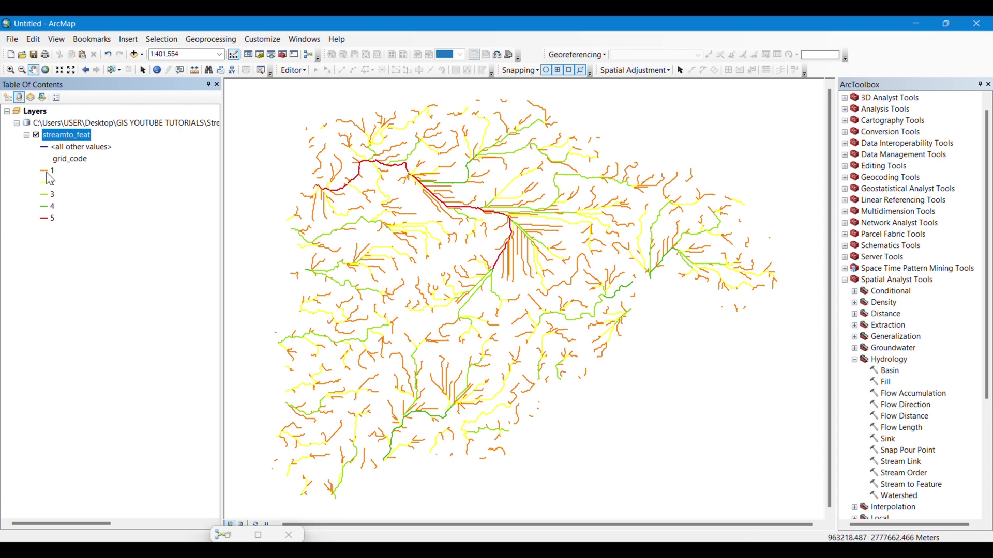
Set the line width of the grid_code 5 stream symbol to 4
double_click(45, 223)
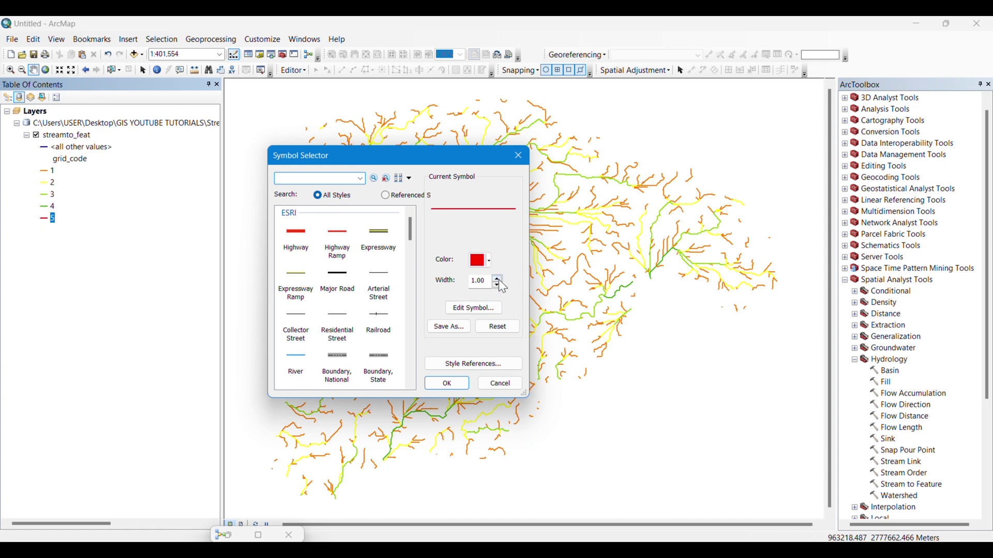
type("4")
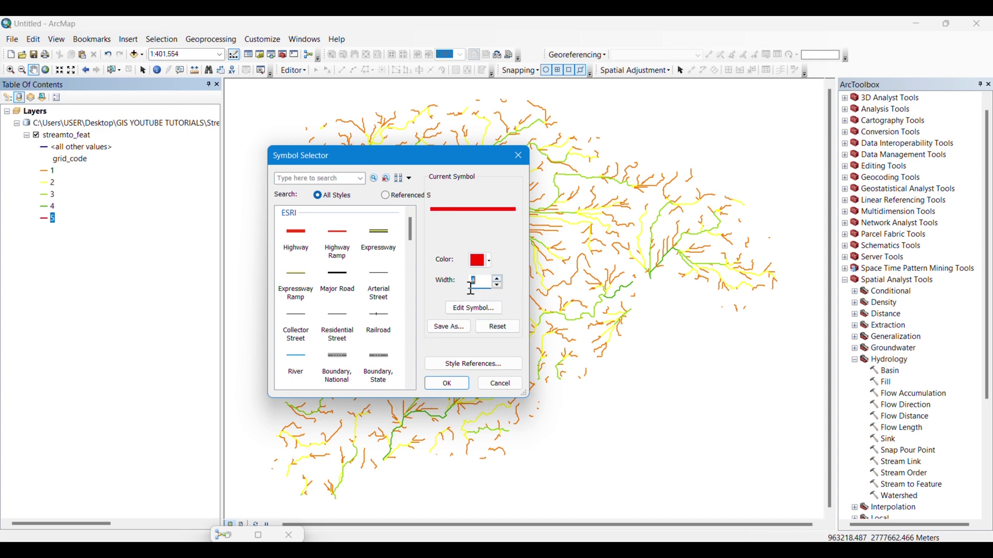
left_click(447, 384)
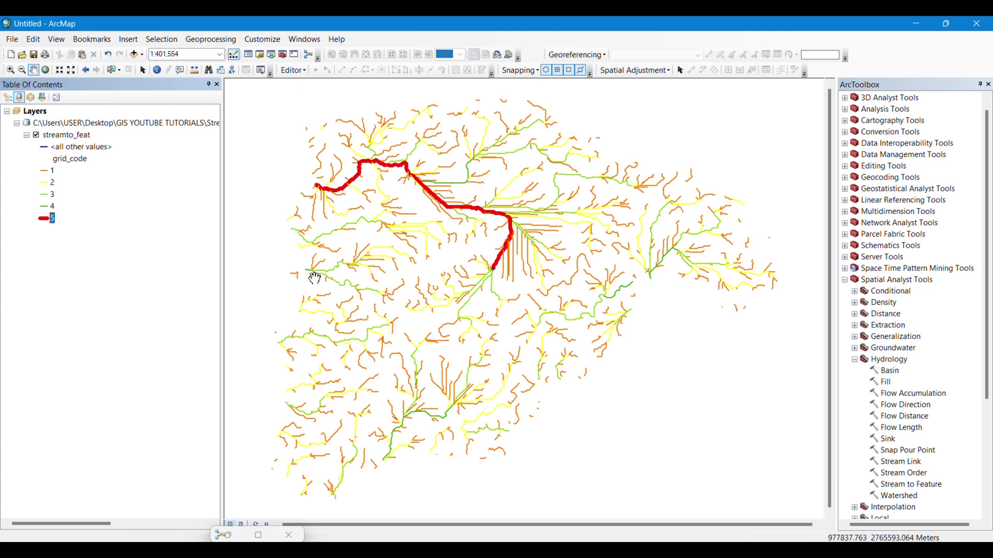
Change the grid_code 4 stream symbol to light pink with a line width of 3
double_click(44, 208)
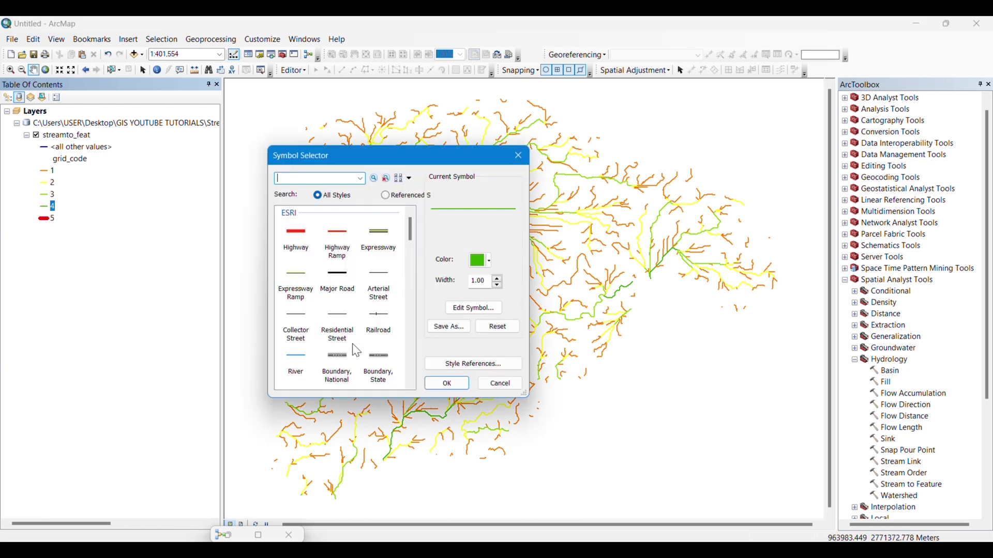
left_click(481, 261)
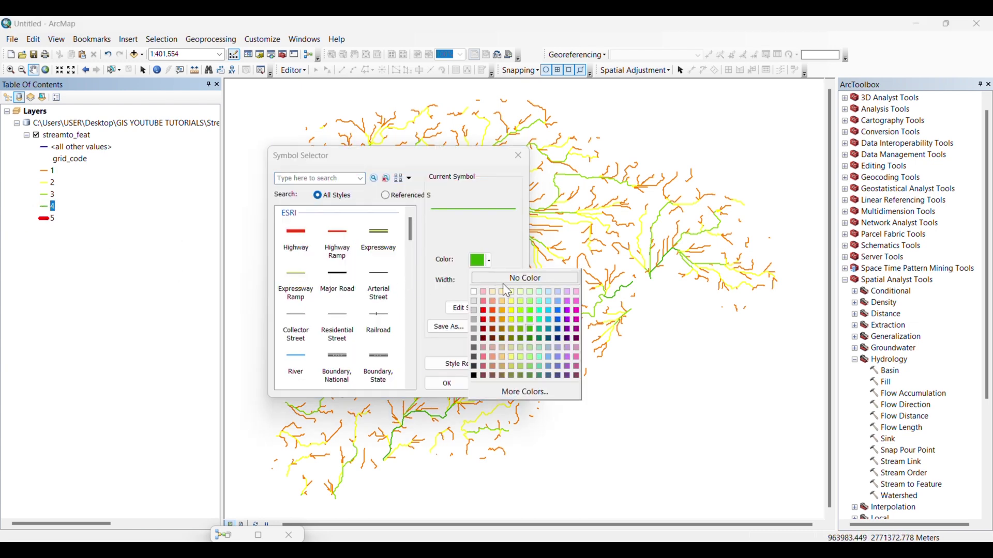
left_click(487, 301)
left_click(498, 280)
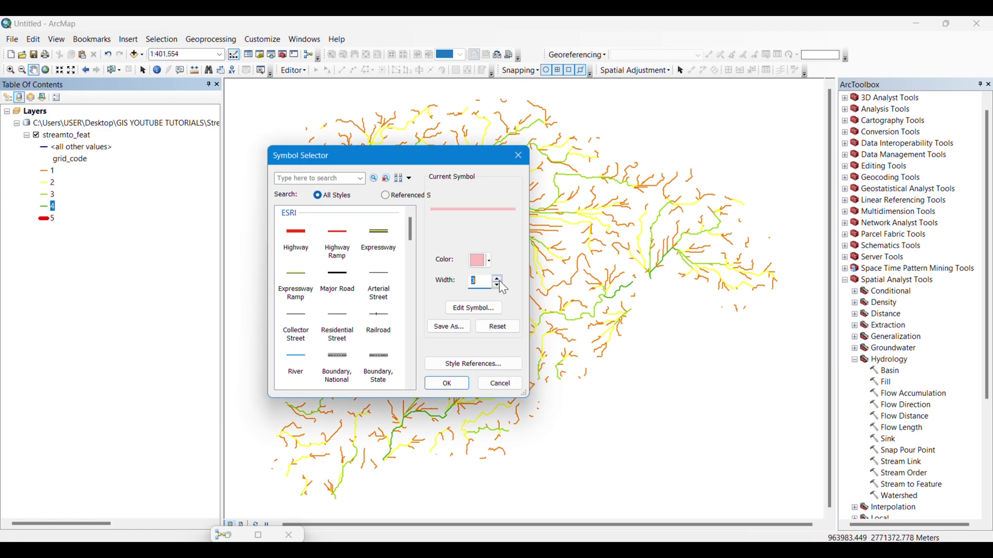
left_click(447, 383)
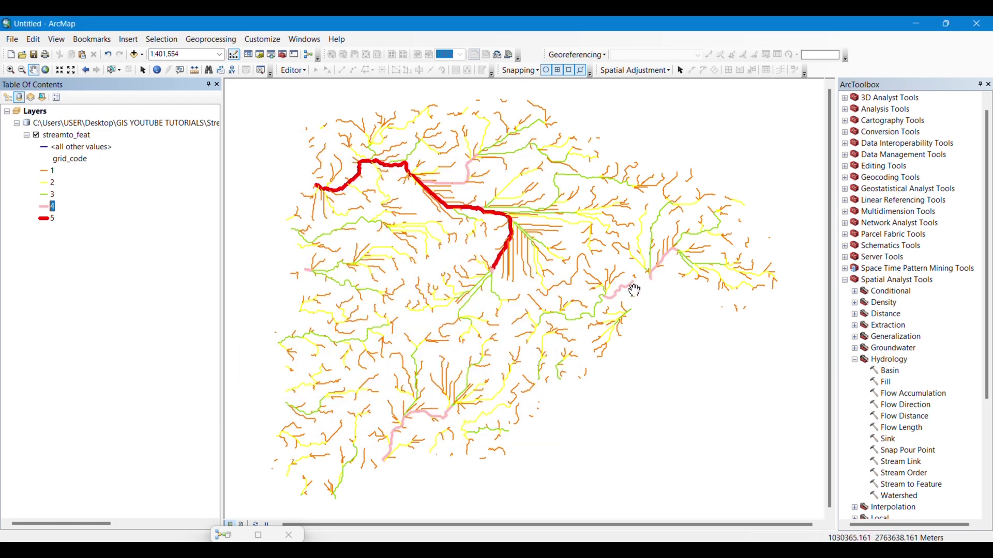
Change the grid_code 3 stream symbol to dark green
double_click(49, 196)
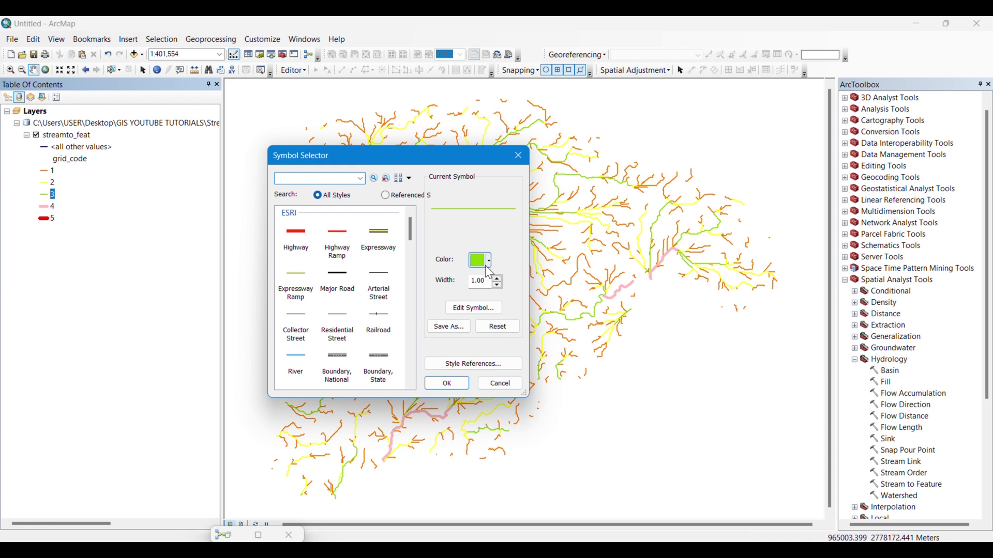
left_click(488, 263)
left_click(530, 335)
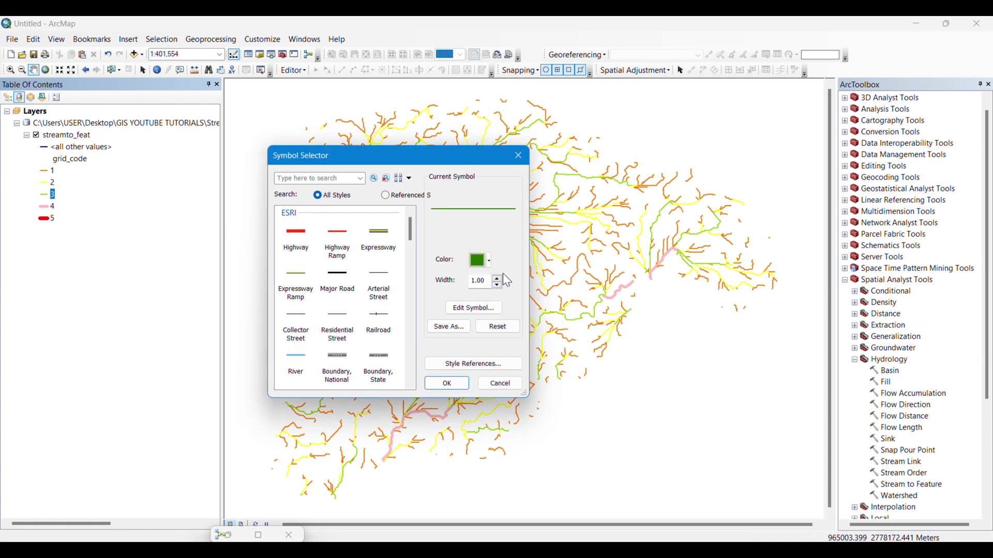
left_click(447, 383)
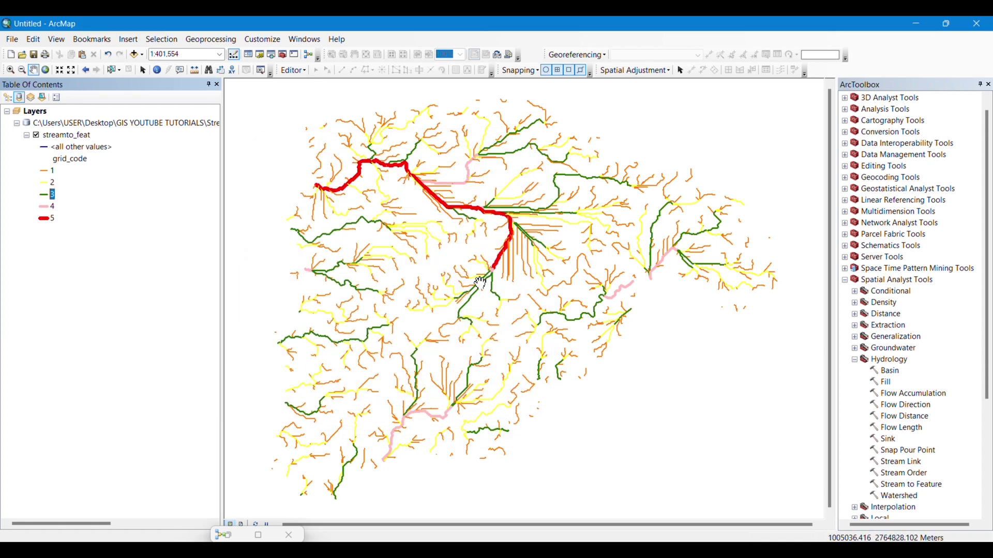
Change the grid_code 2 stream symbol to magenta
double_click(50, 183)
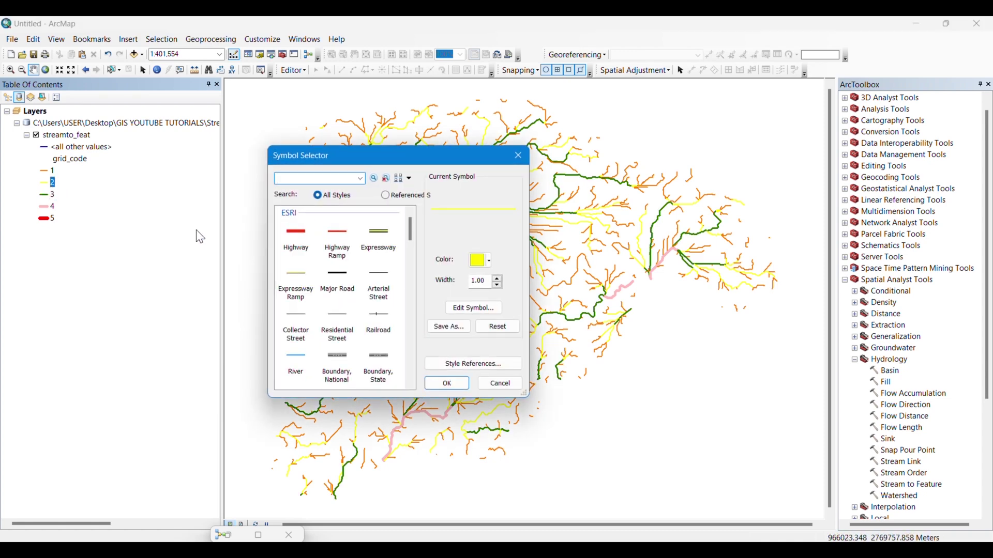
left_click(489, 262)
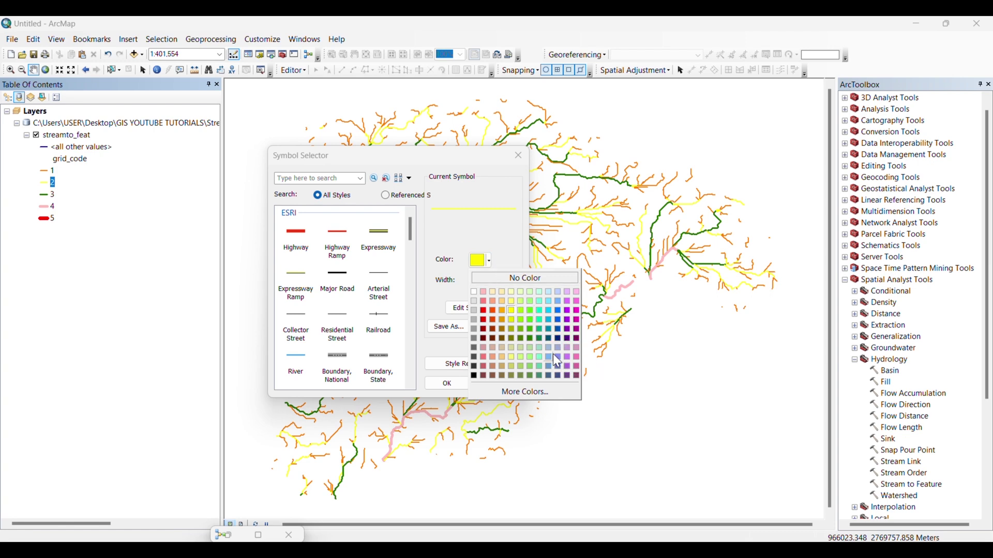
left_click(576, 320)
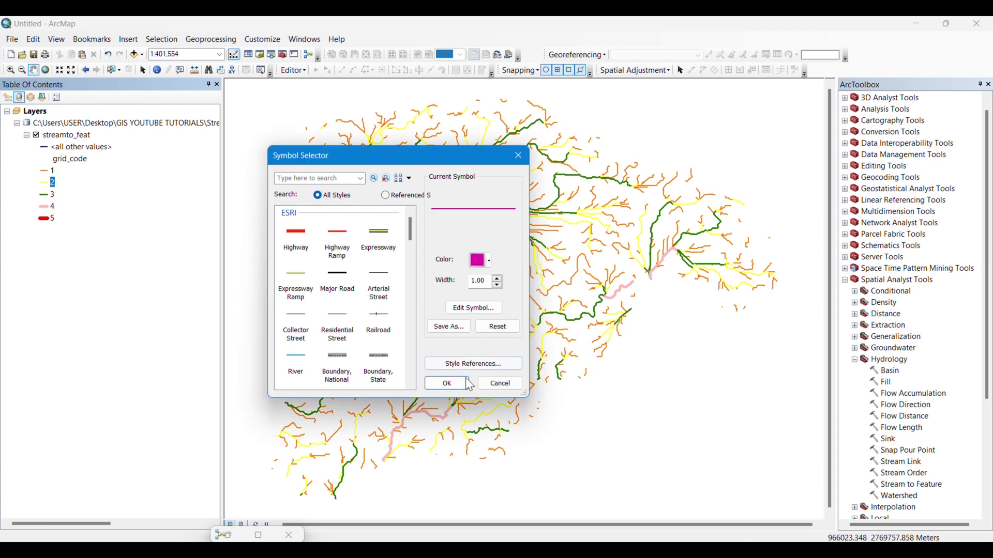
left_click(445, 385)
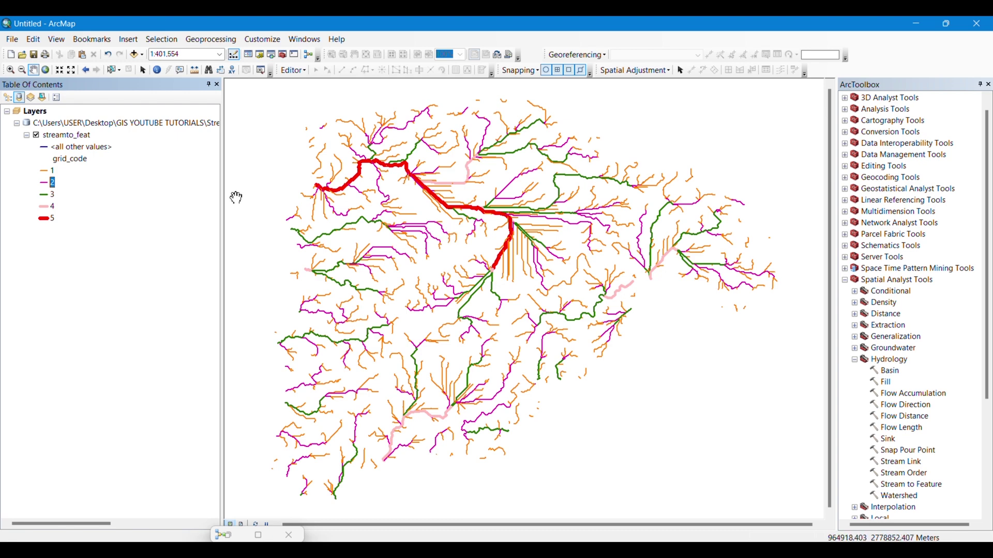
Change the grid_code 1 stream symbol to white with a line width of 0.5
double_click(44, 171)
left_click(489, 262)
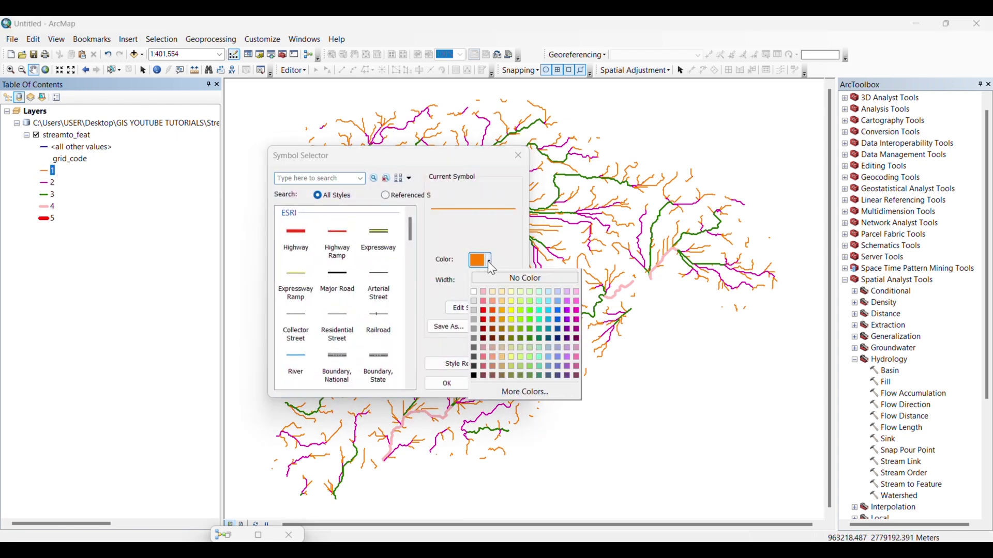
left_click(474, 294)
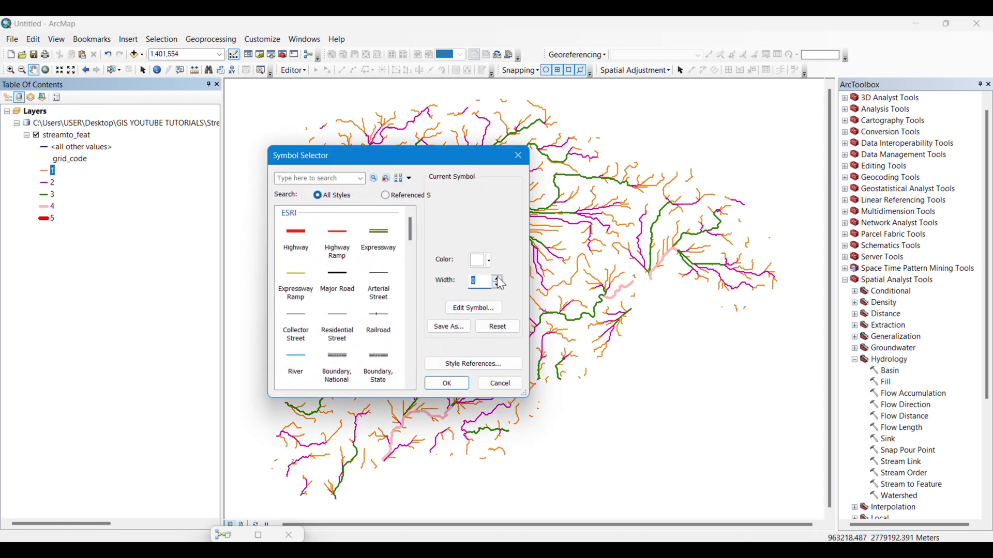
left_click(497, 279)
type("0.1")
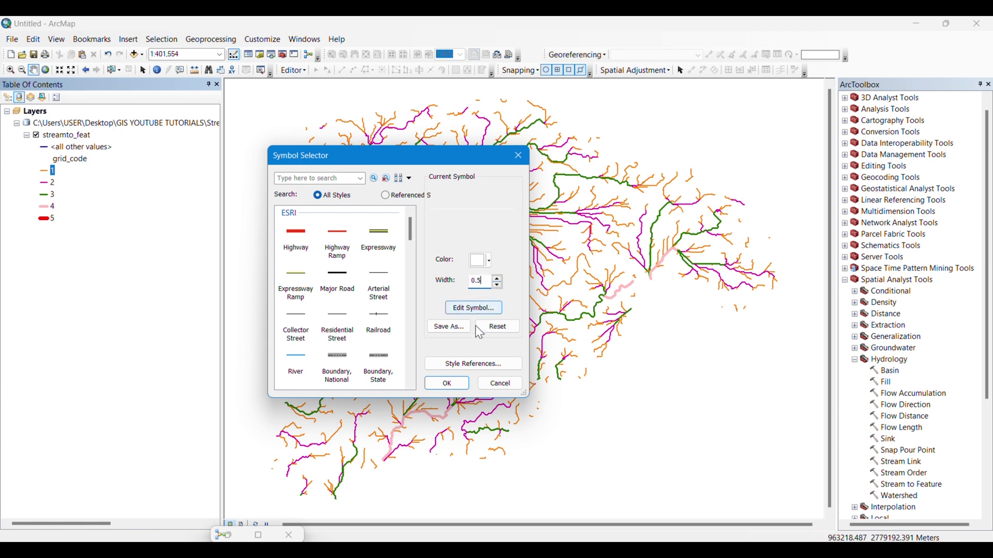
left_click(447, 383)
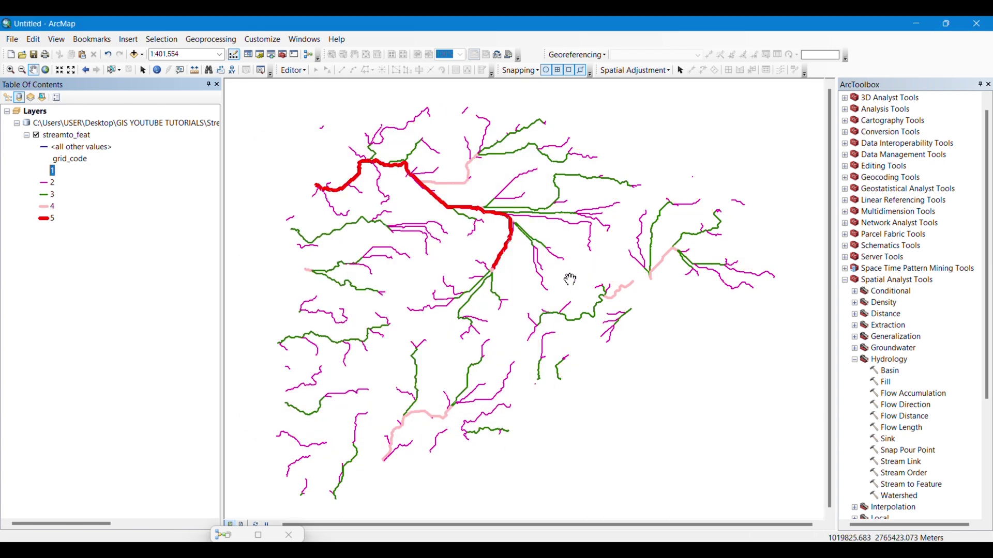
Recolor the grid_code 1 stream symbol to black
left_click(47, 171)
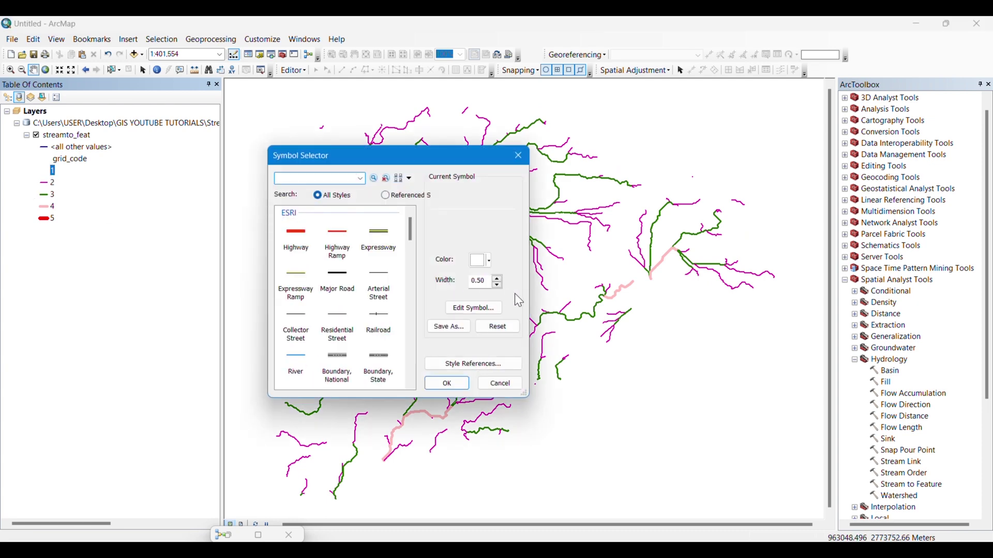
left_click(488, 265)
left_click(473, 376)
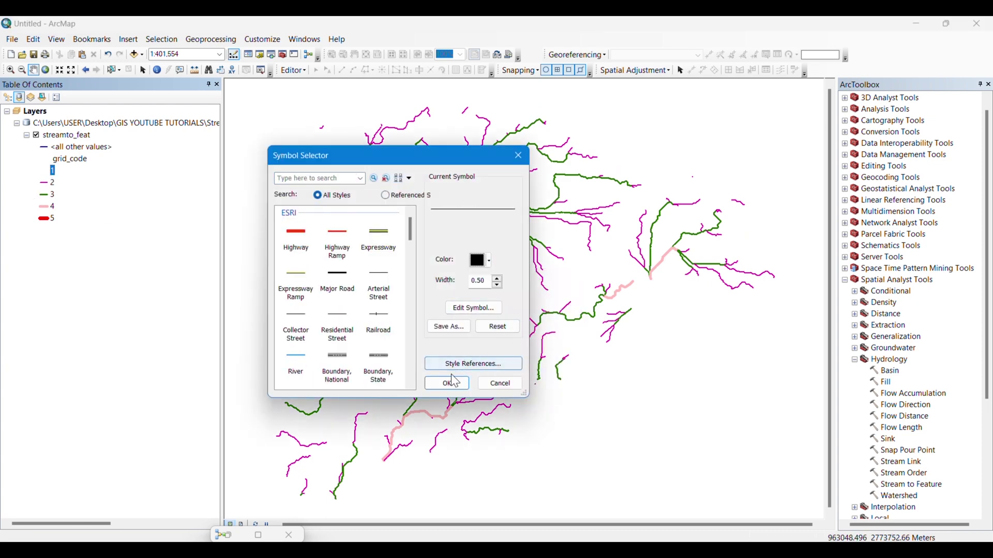
left_click(447, 383)
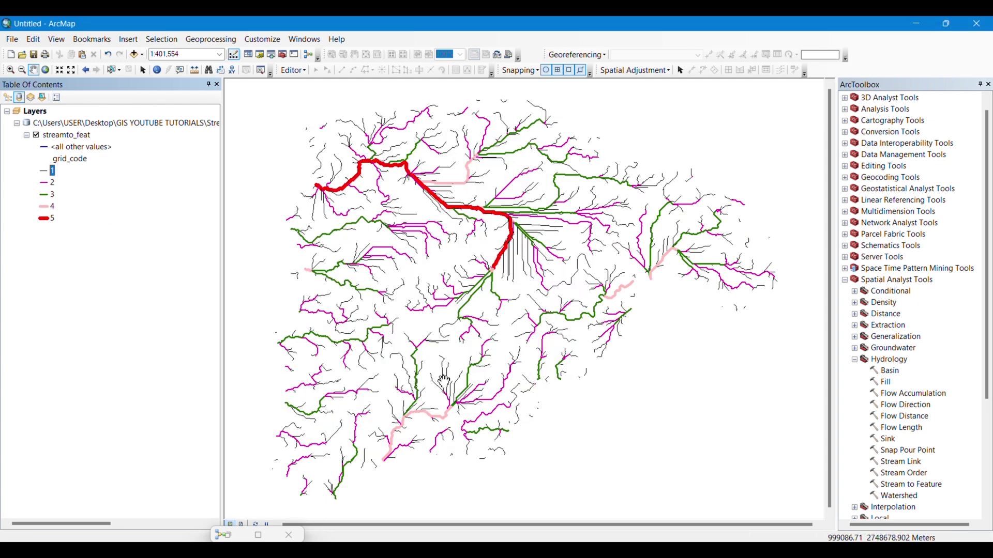
Switch to the layout view and start a one-column legend for streamto_feat titled "Stream Order"
left_click(241, 525)
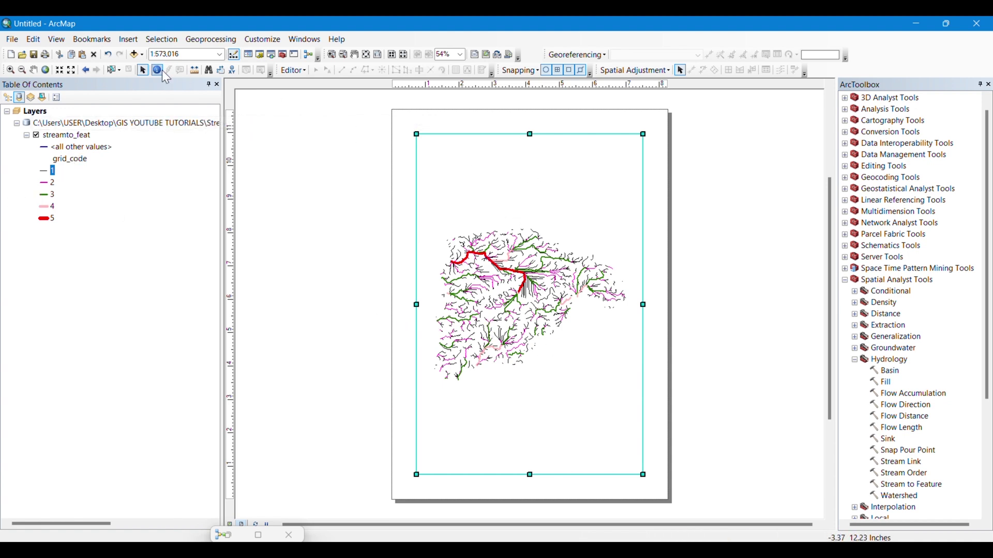
left_click(128, 39)
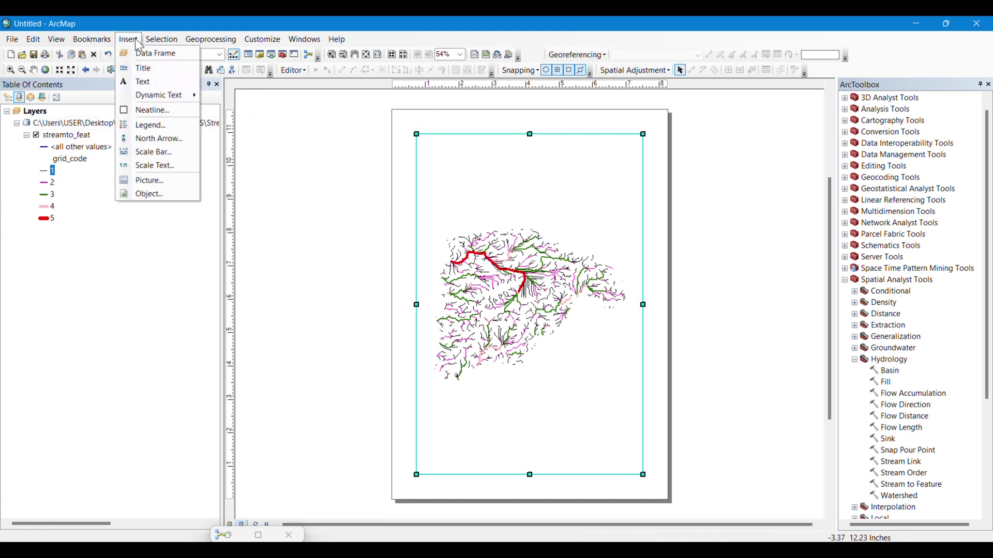
left_click(151, 126)
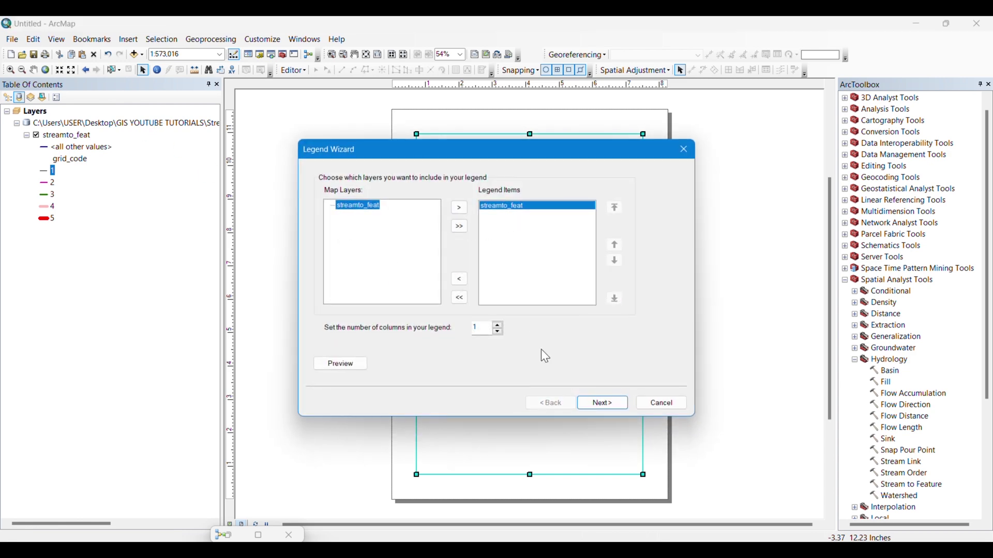
left_click(600, 405)
left_click(600, 405)
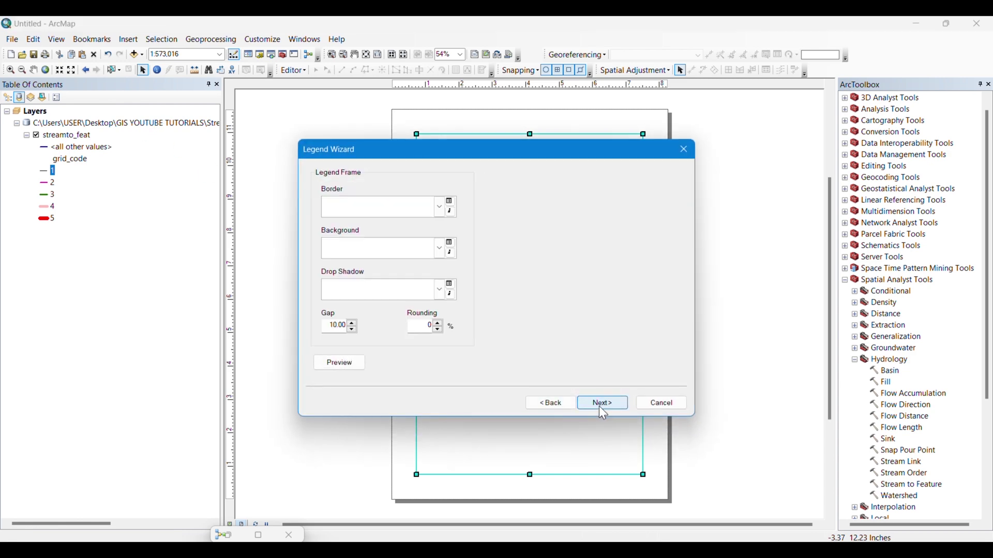
left_click(553, 403)
left_click_drag(346, 213, 314, 196)
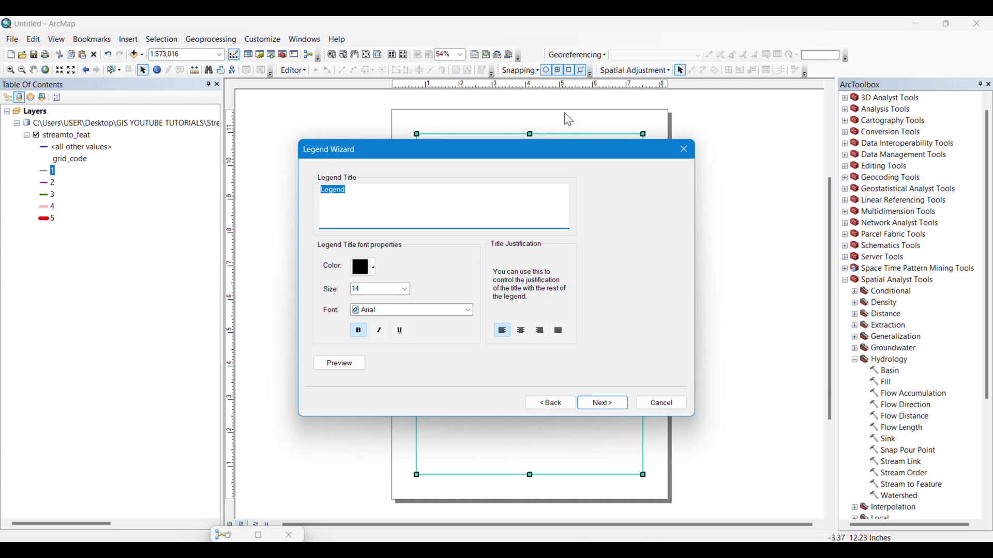
type("Stream Order")
left_click(601, 405)
Finish the legend with a 1.5 Point border and place it in the lower-left corner of the map frame
left_click(417, 212)
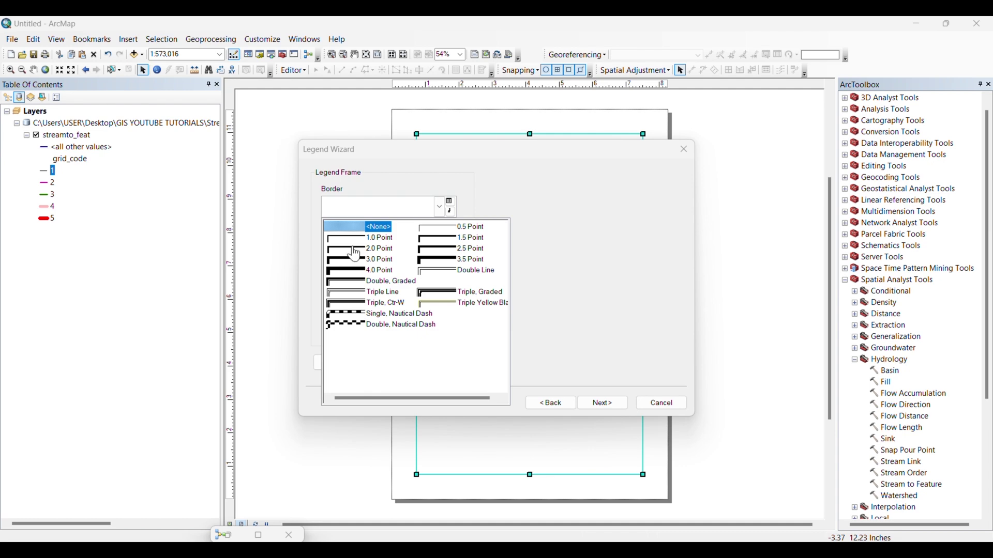
left_click(452, 239)
left_click(589, 406)
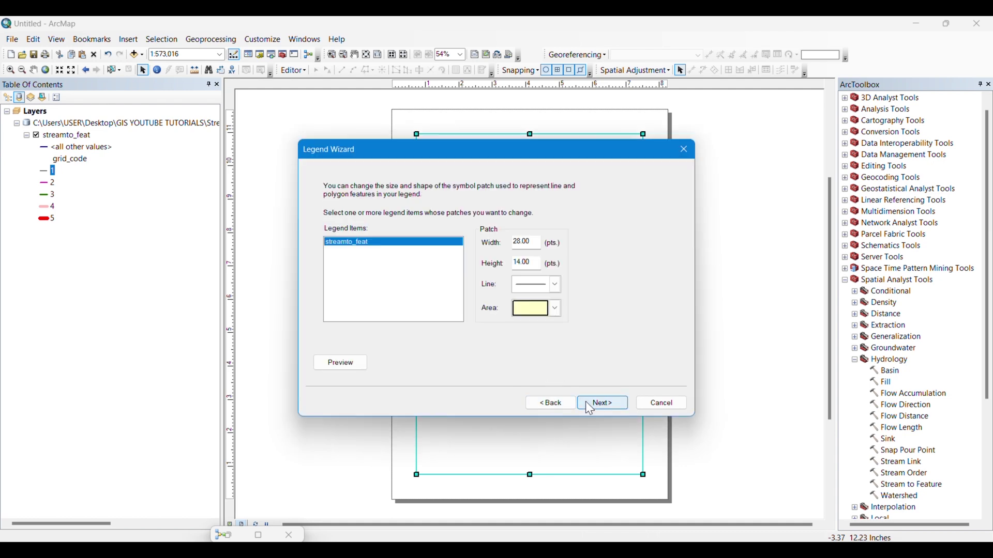
left_click(590, 407)
left_click(586, 402)
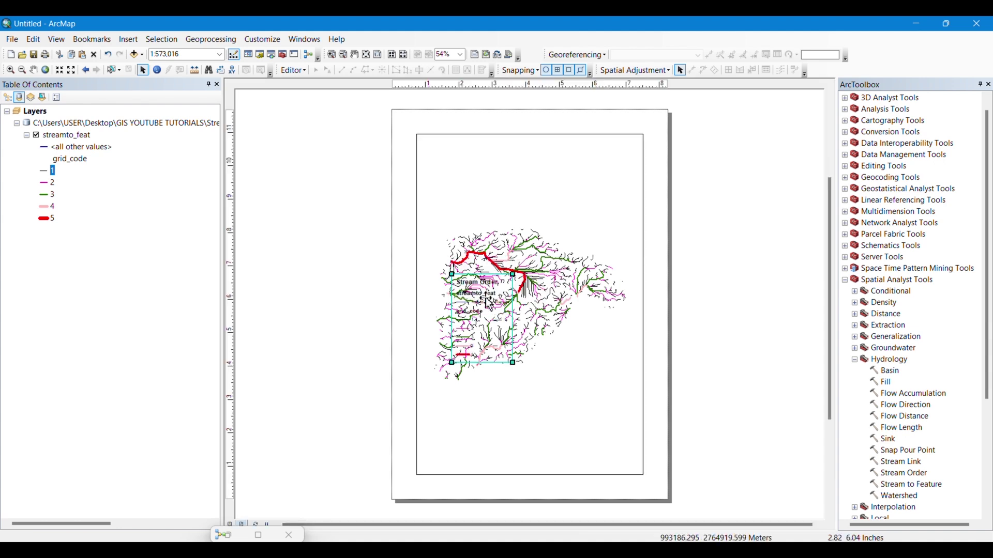
left_click_drag(495, 279, 471, 390)
Convert the legend to graphics and ungroup it into separate elements
right_click(460, 410)
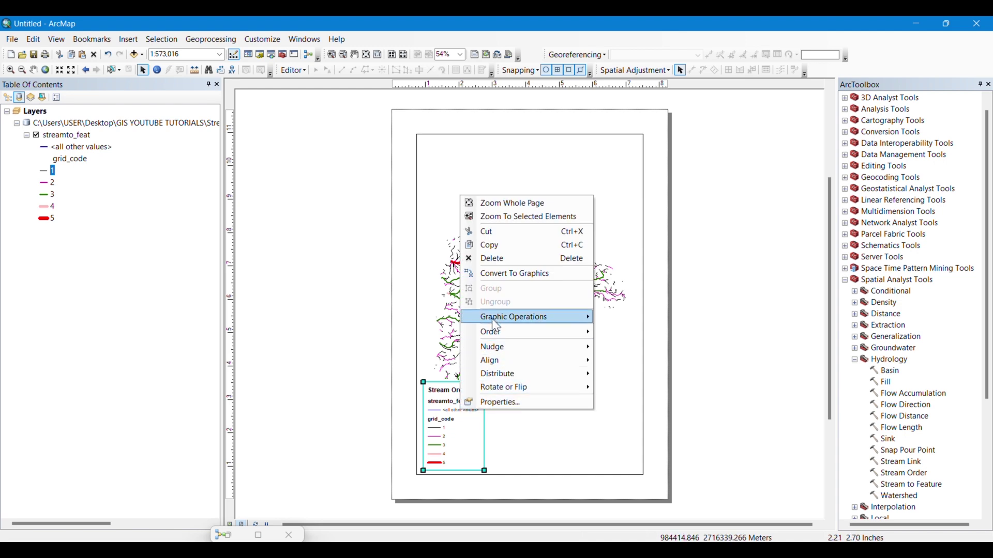
left_click(517, 274)
right_click(464, 417)
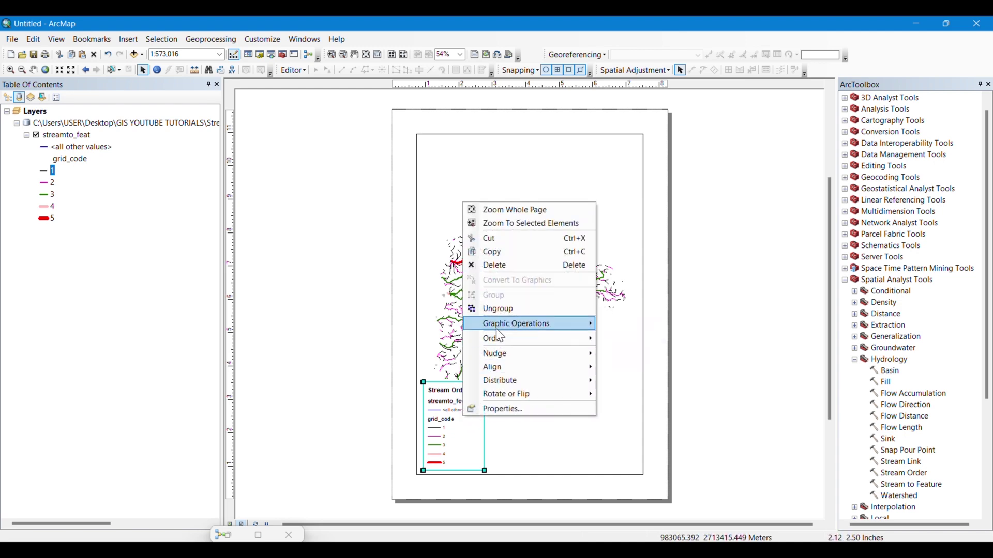
left_click(491, 309)
Delete the grid_code heading, the <all other values> entry and the streamto_feat label from the legend
left_click(443, 412)
left_click(442, 420)
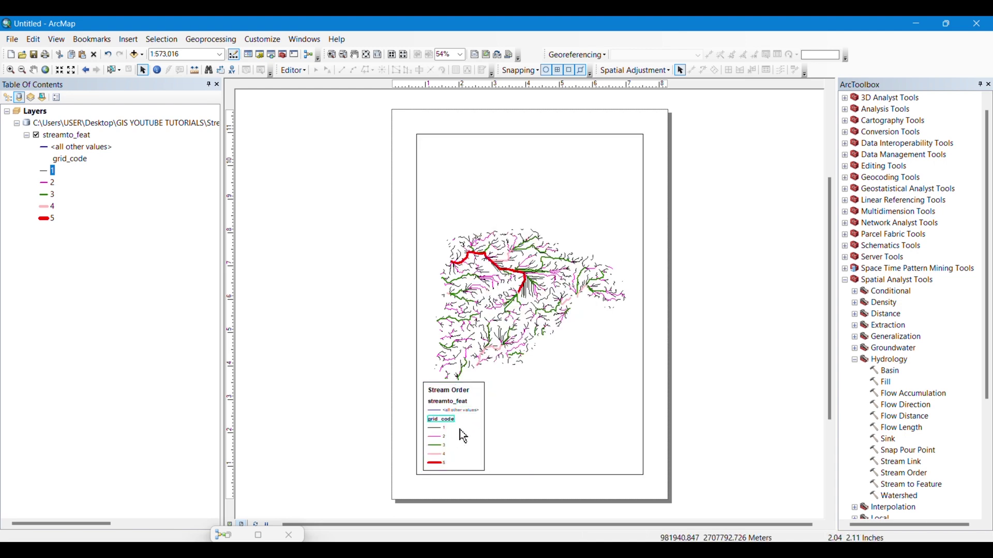
scroll(463, 437, "up", 2)
key("Delete")
left_click(453, 398)
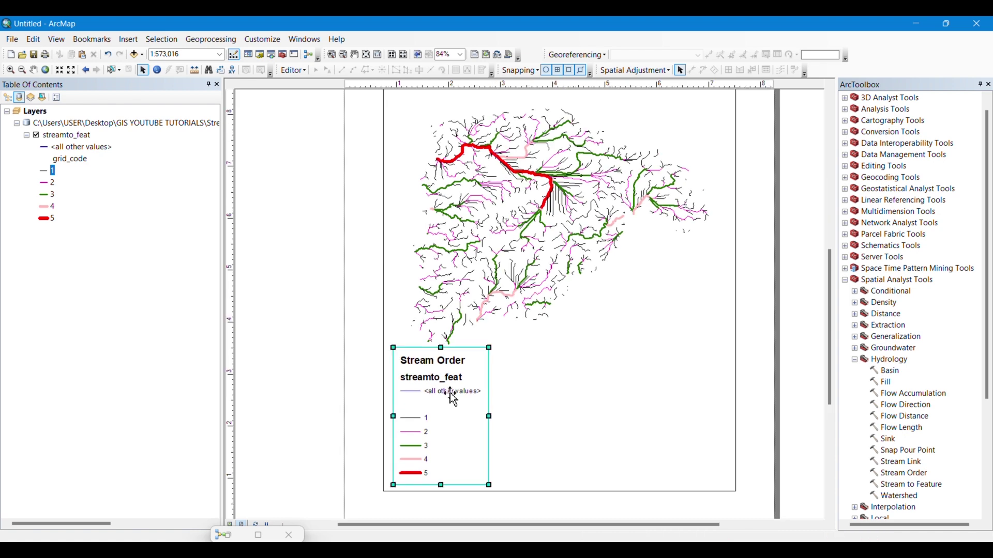
left_click(458, 402)
key("Delete")
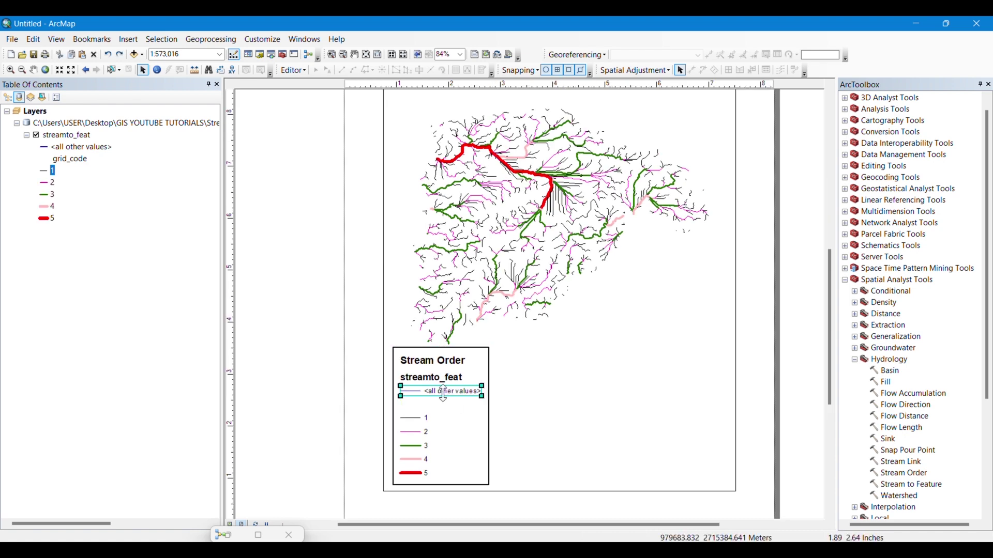
left_click(437, 379)
key("Delete")
Move the Stream Order title directly above the order entries and shorten the legend frame from its upper edge to fit
left_click(434, 366)
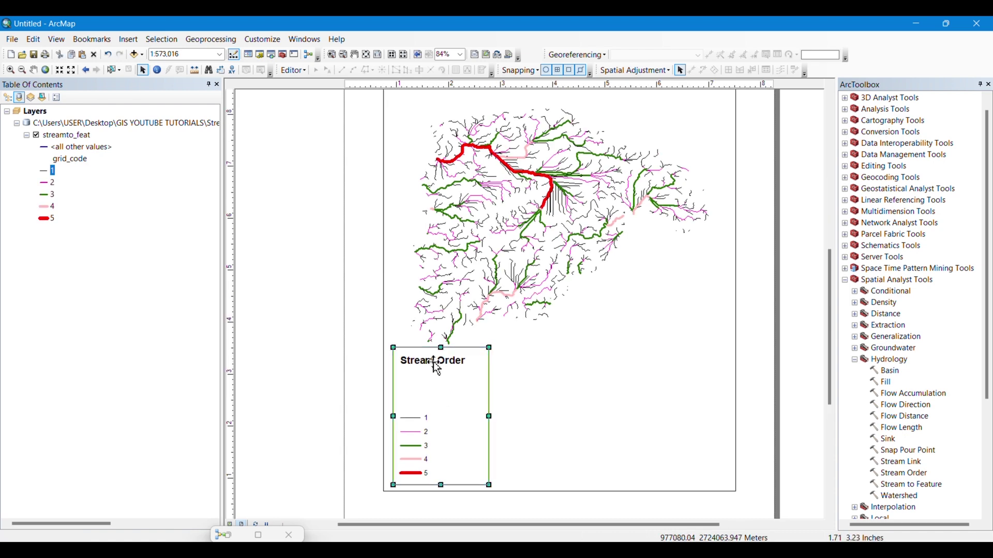
left_click_drag(434, 366, 434, 410)
left_click(436, 346)
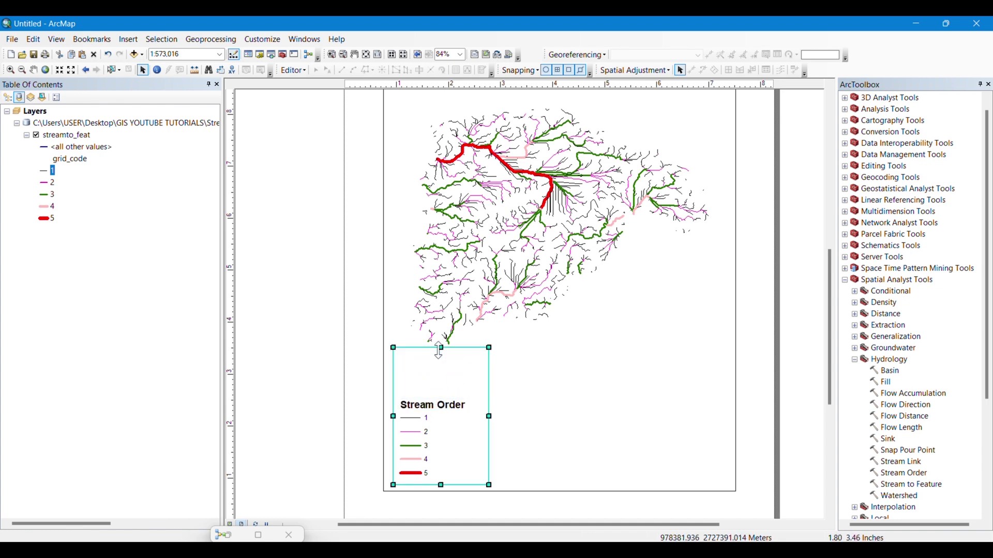
scroll(551, 306, "down", 5)
scroll(552, 306, "up", 4)
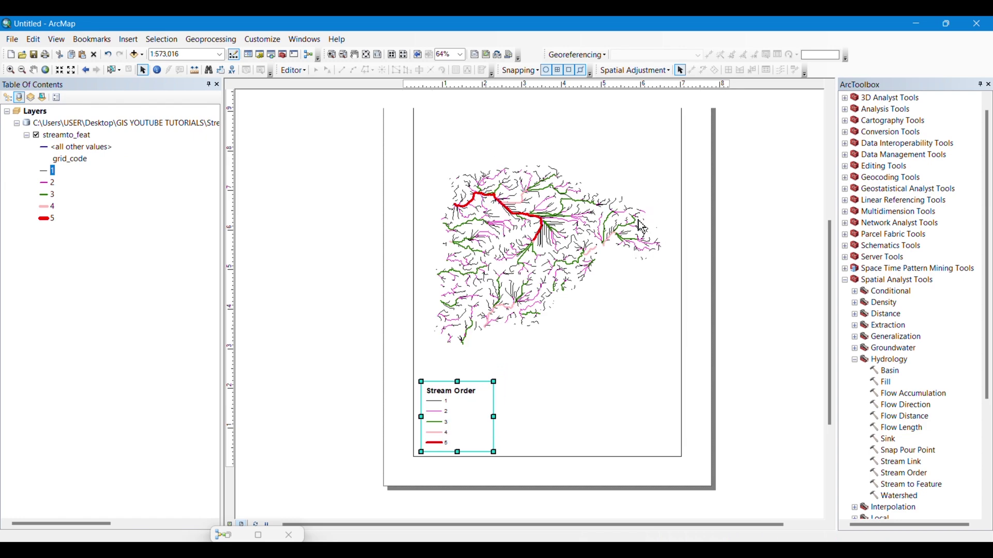
scroll(622, 291, "down", 3)
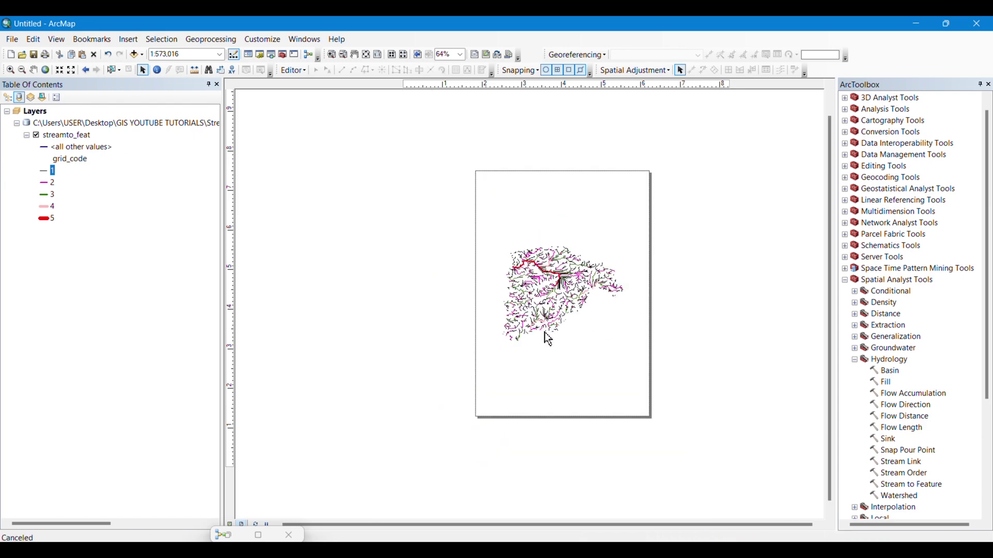